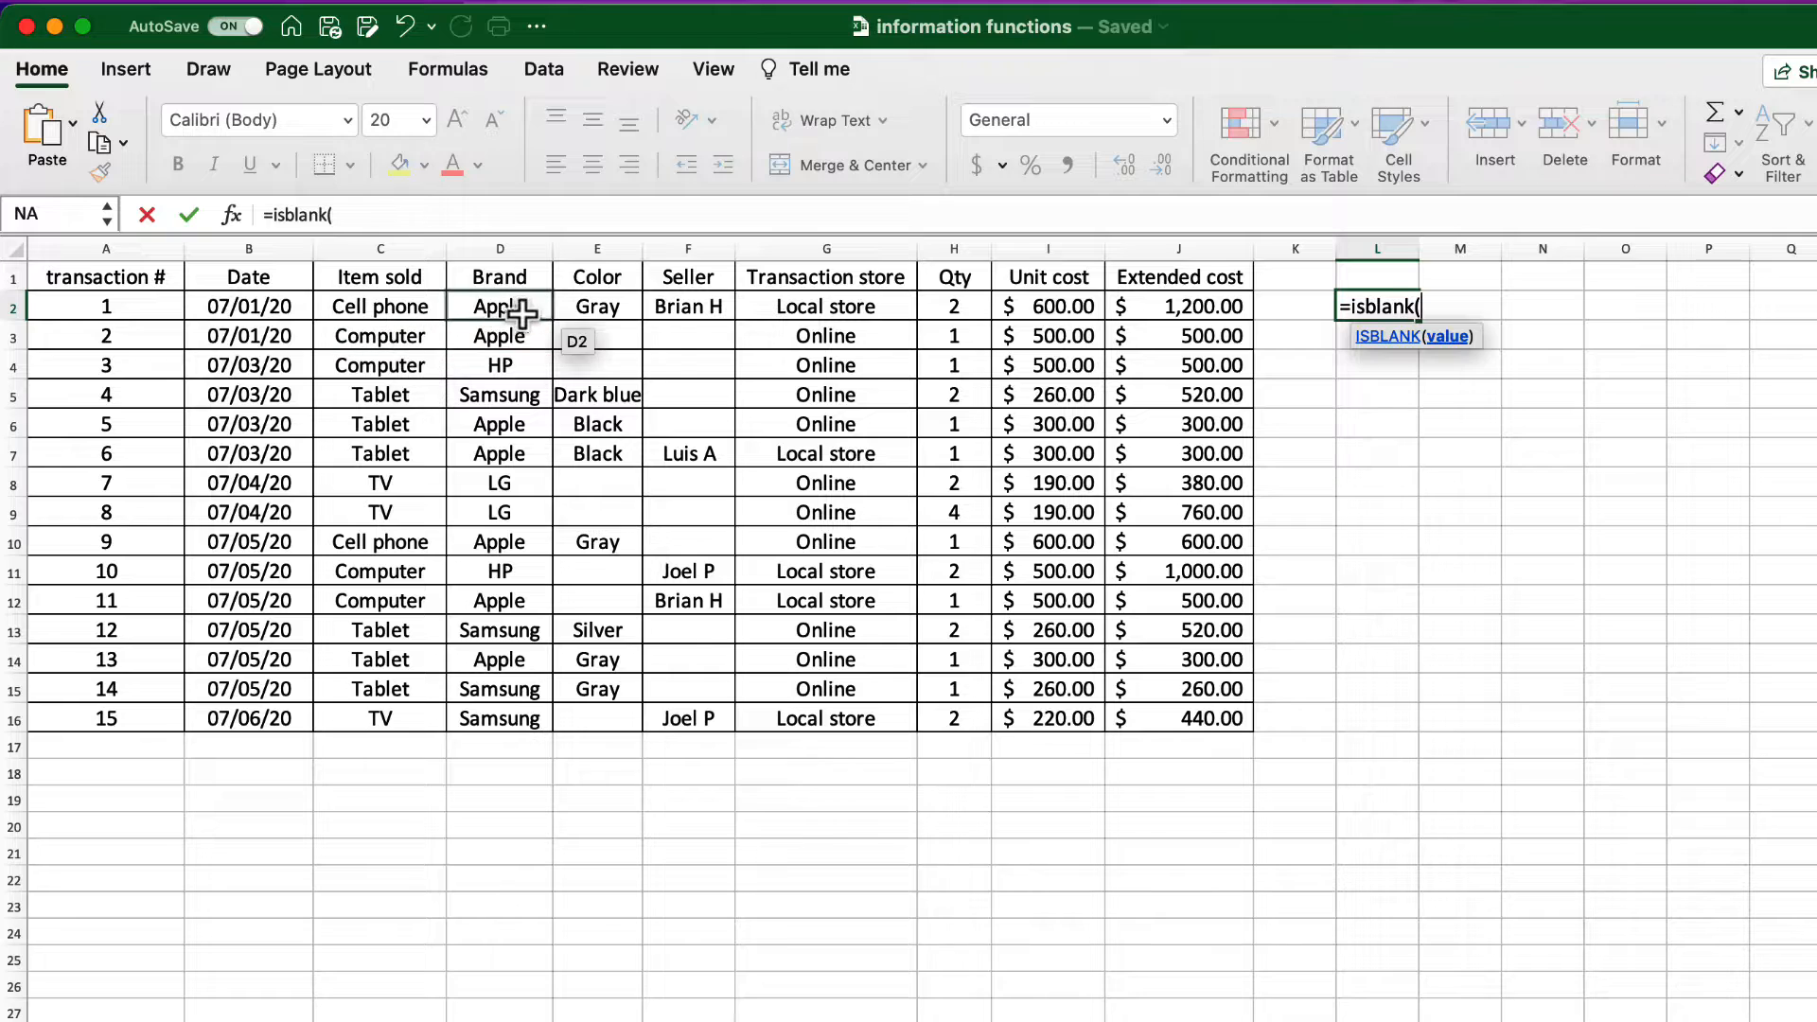
# Step: Complete the formula in L2 as =ISBLANK(E2) and fill it down through L16
pyautogui.click(571, 317)
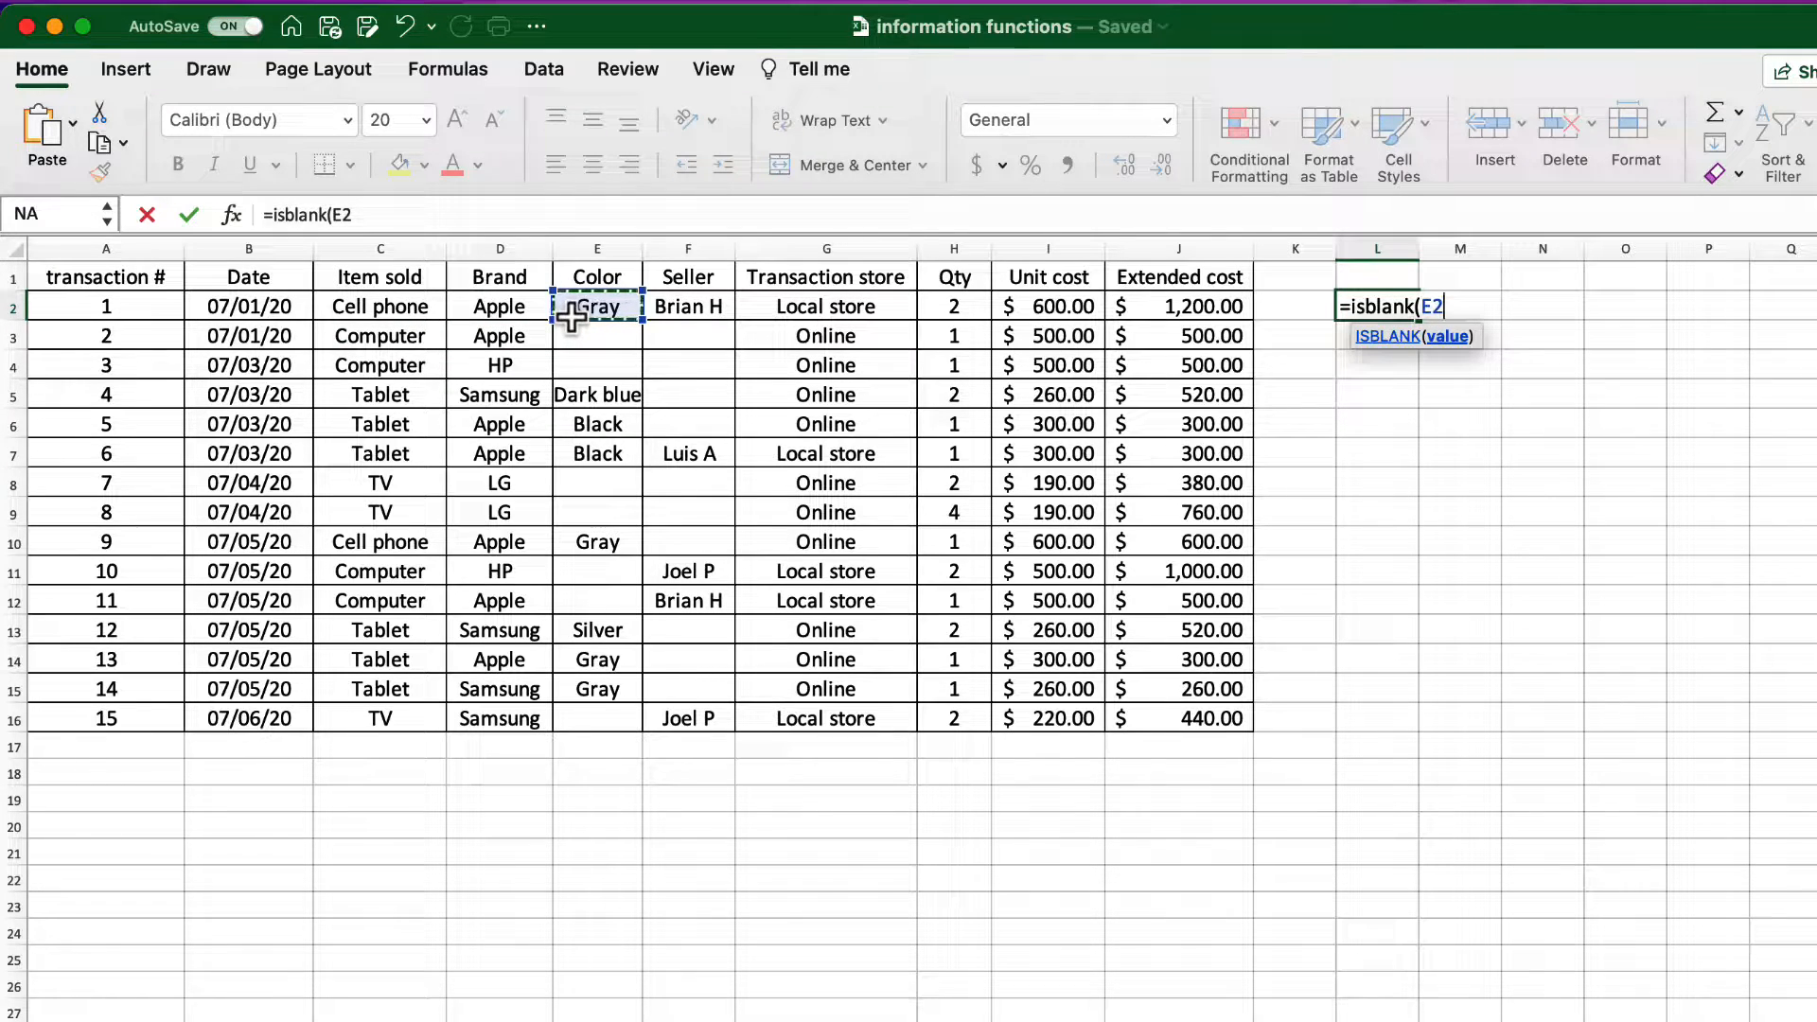
pyautogui.write(')')
pyautogui.press('Return')
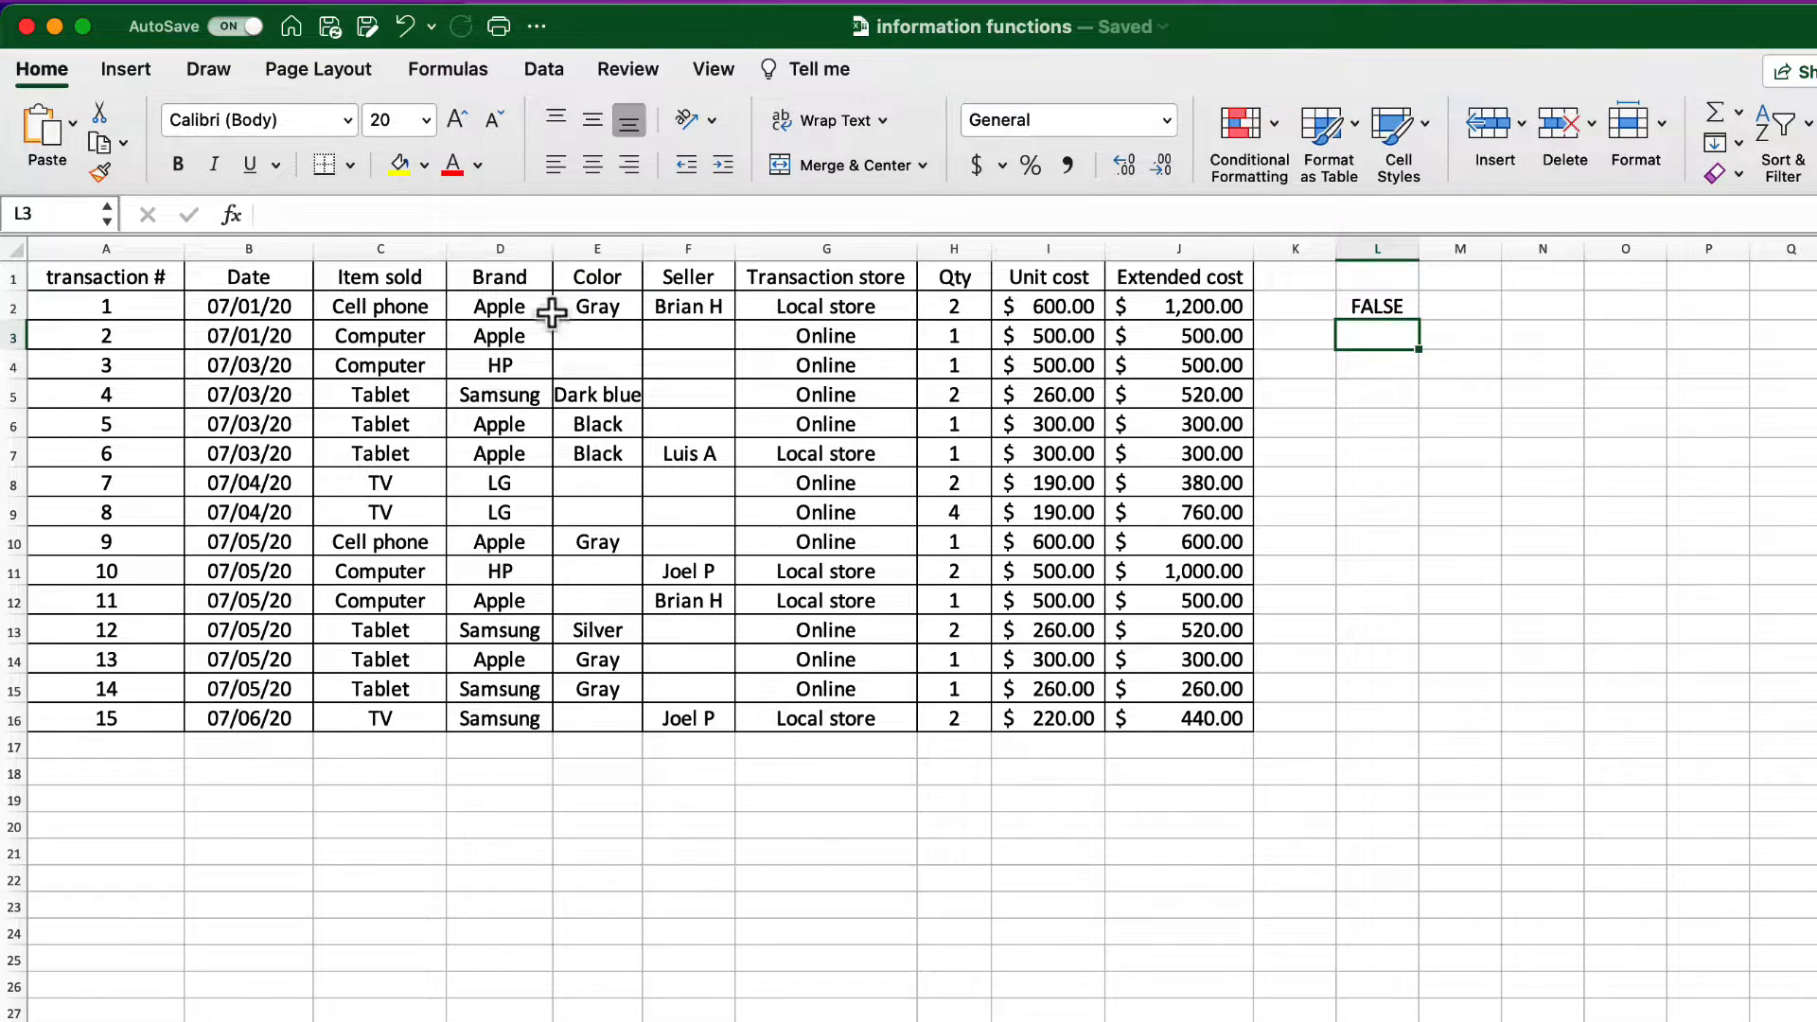
pyautogui.click(1392, 306)
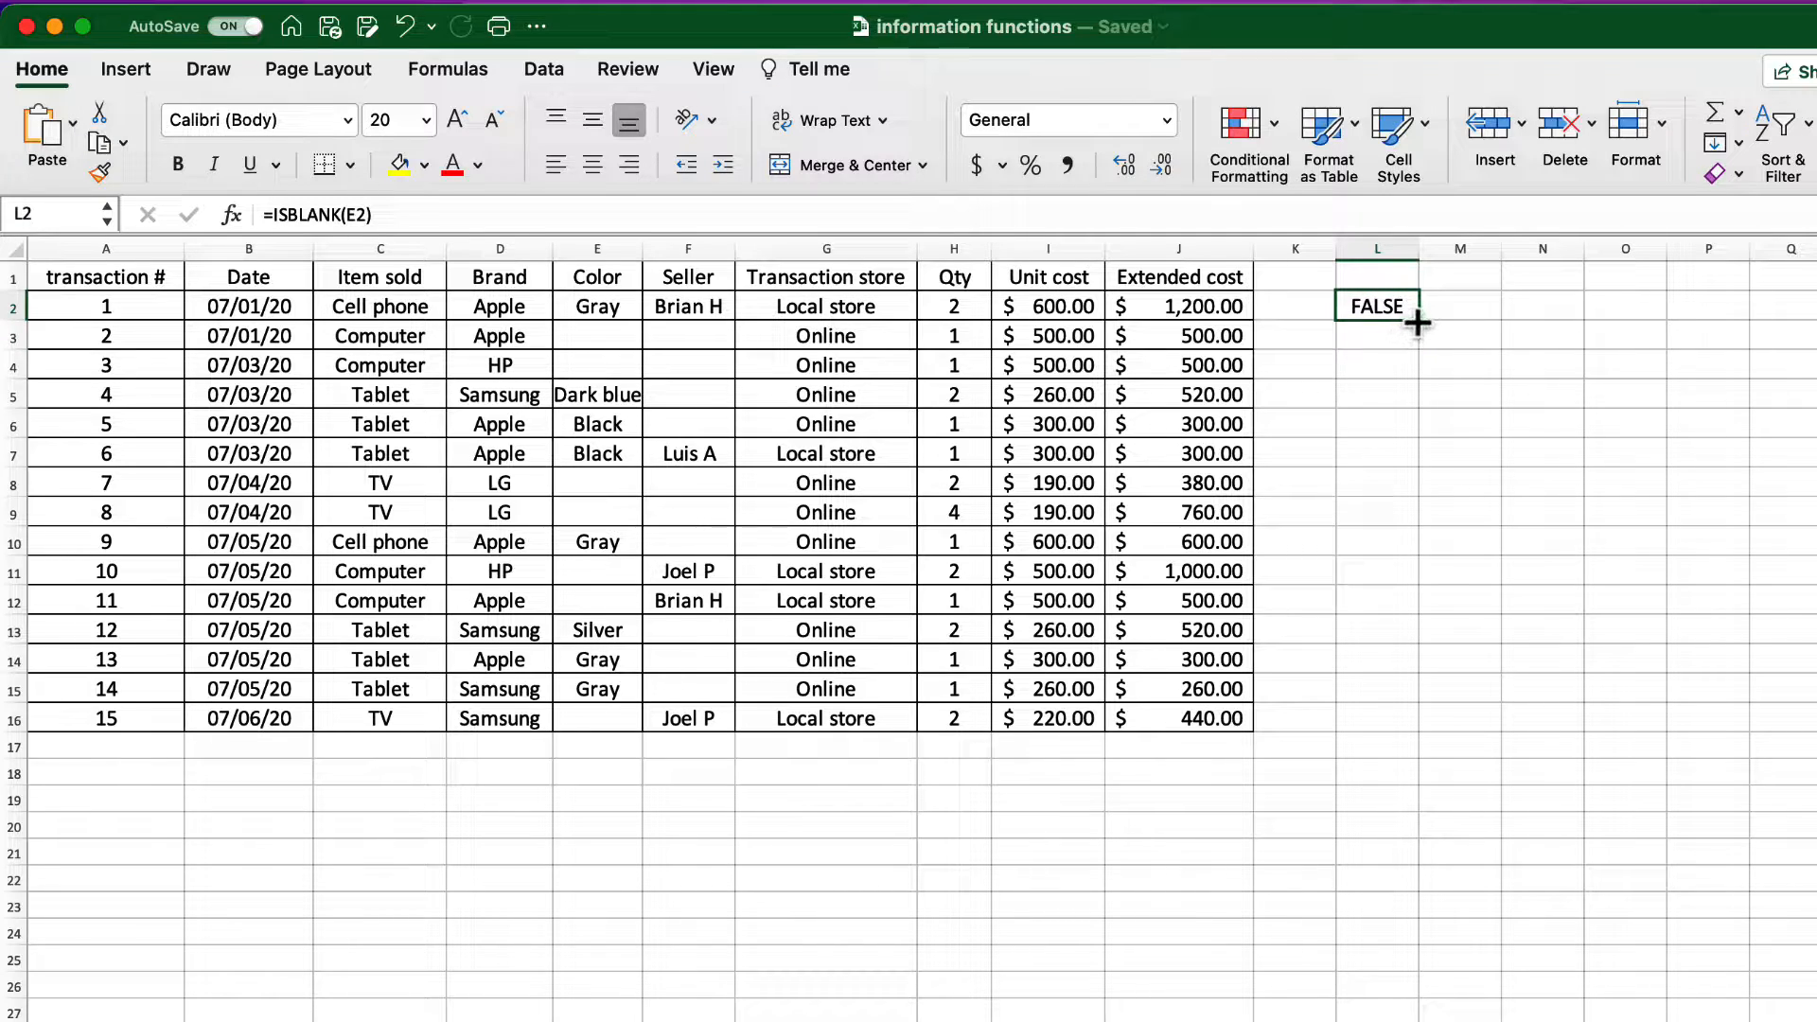
pyautogui.moveTo(1418, 319); pyautogui.dragTo(1428, 732)
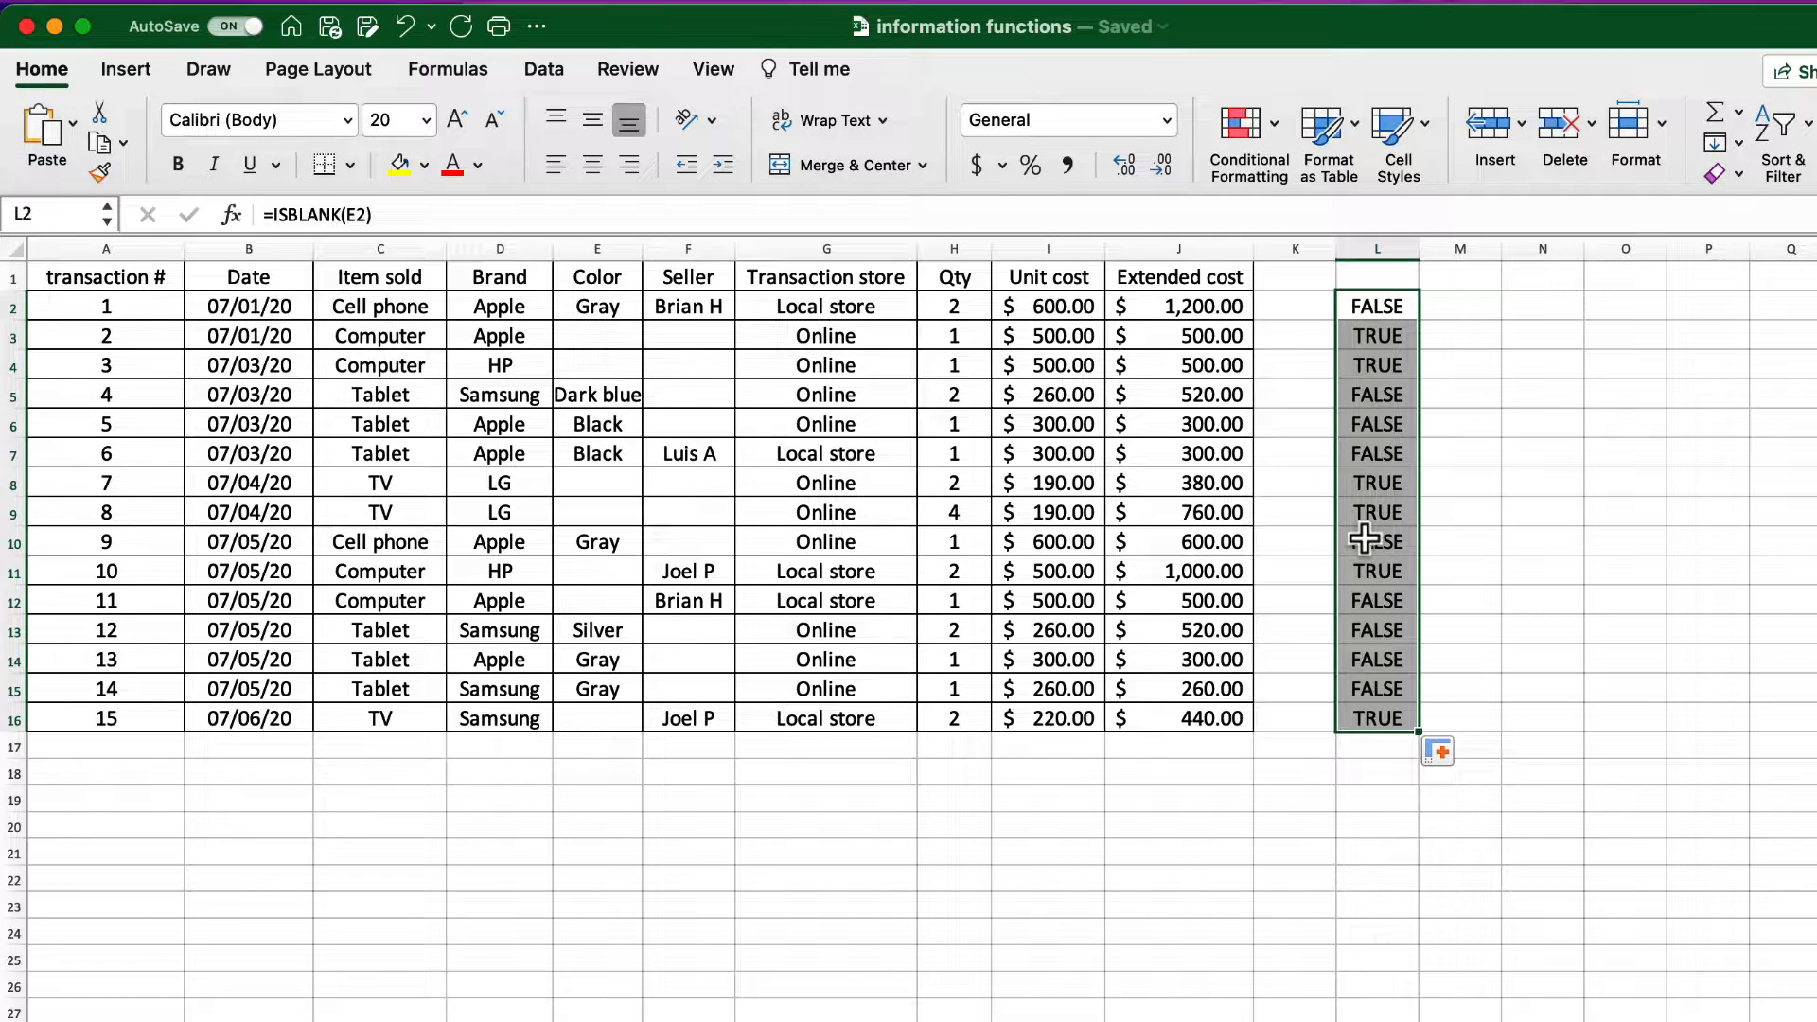
# Step: Check the ISBLANK formula in L12 and set the font color of its referenced cell E12 to black
pyautogui.click(1374, 603)
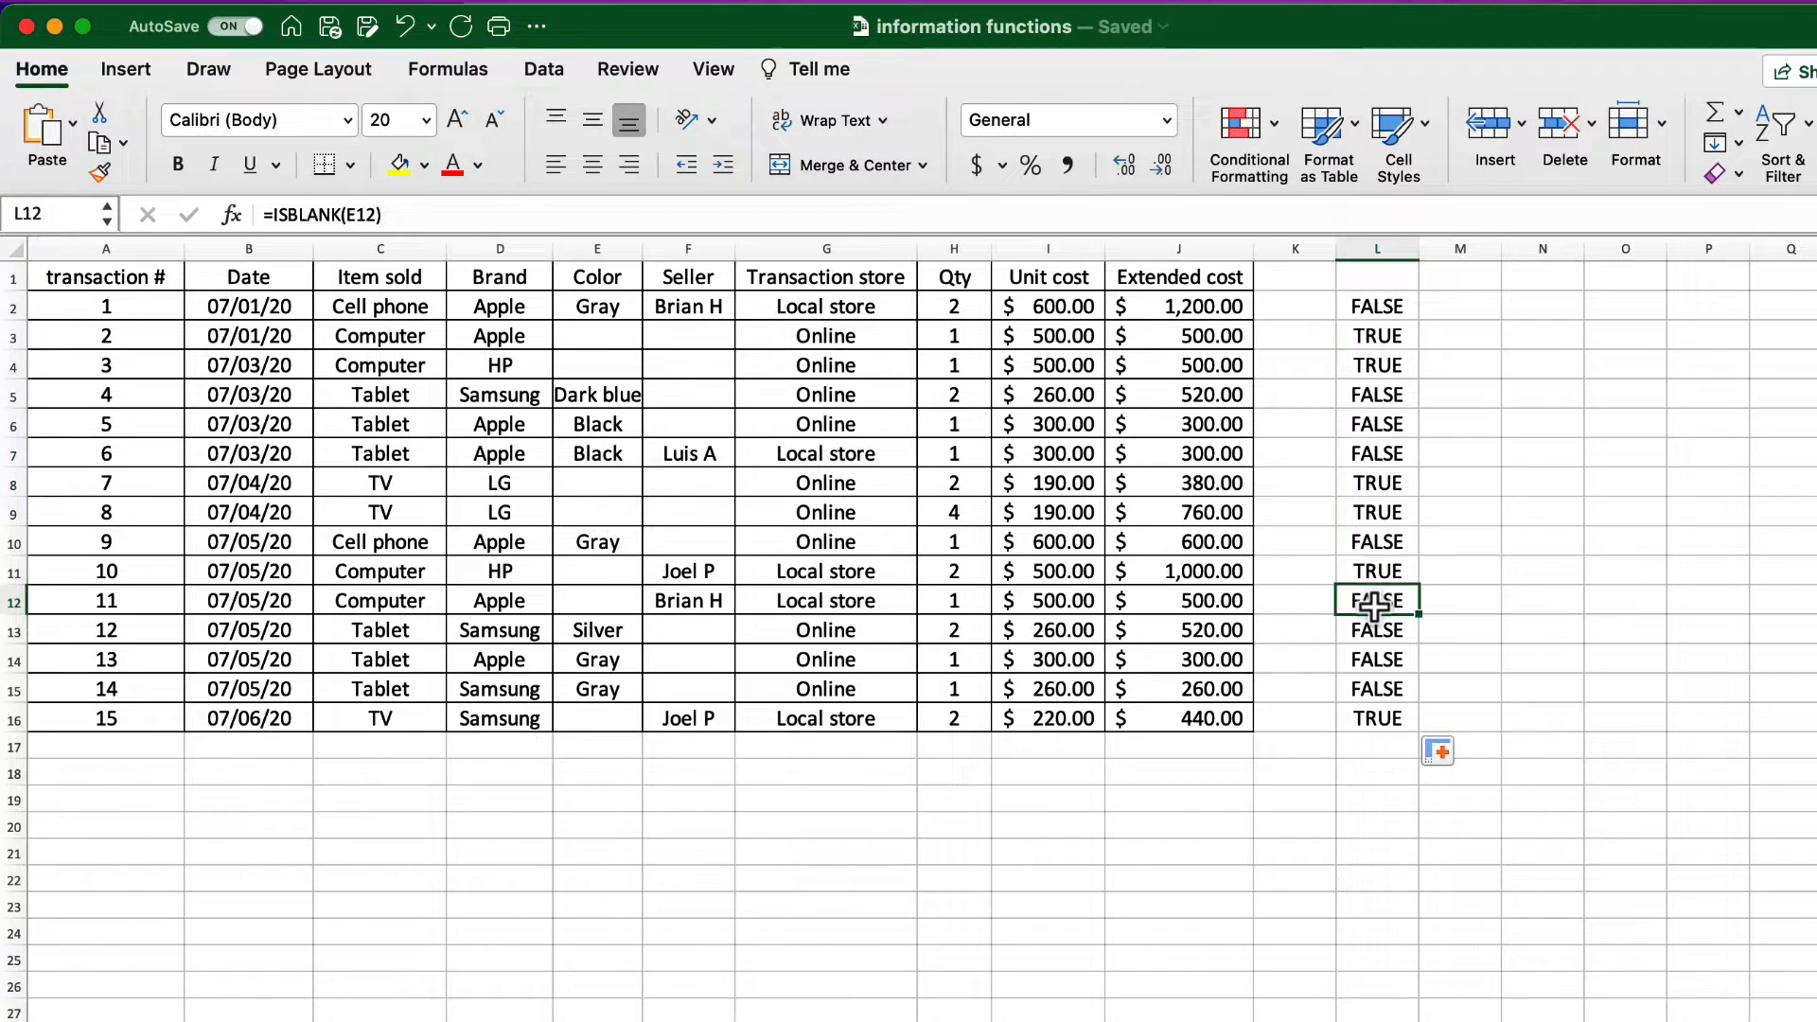
pyautogui.click(595, 597)
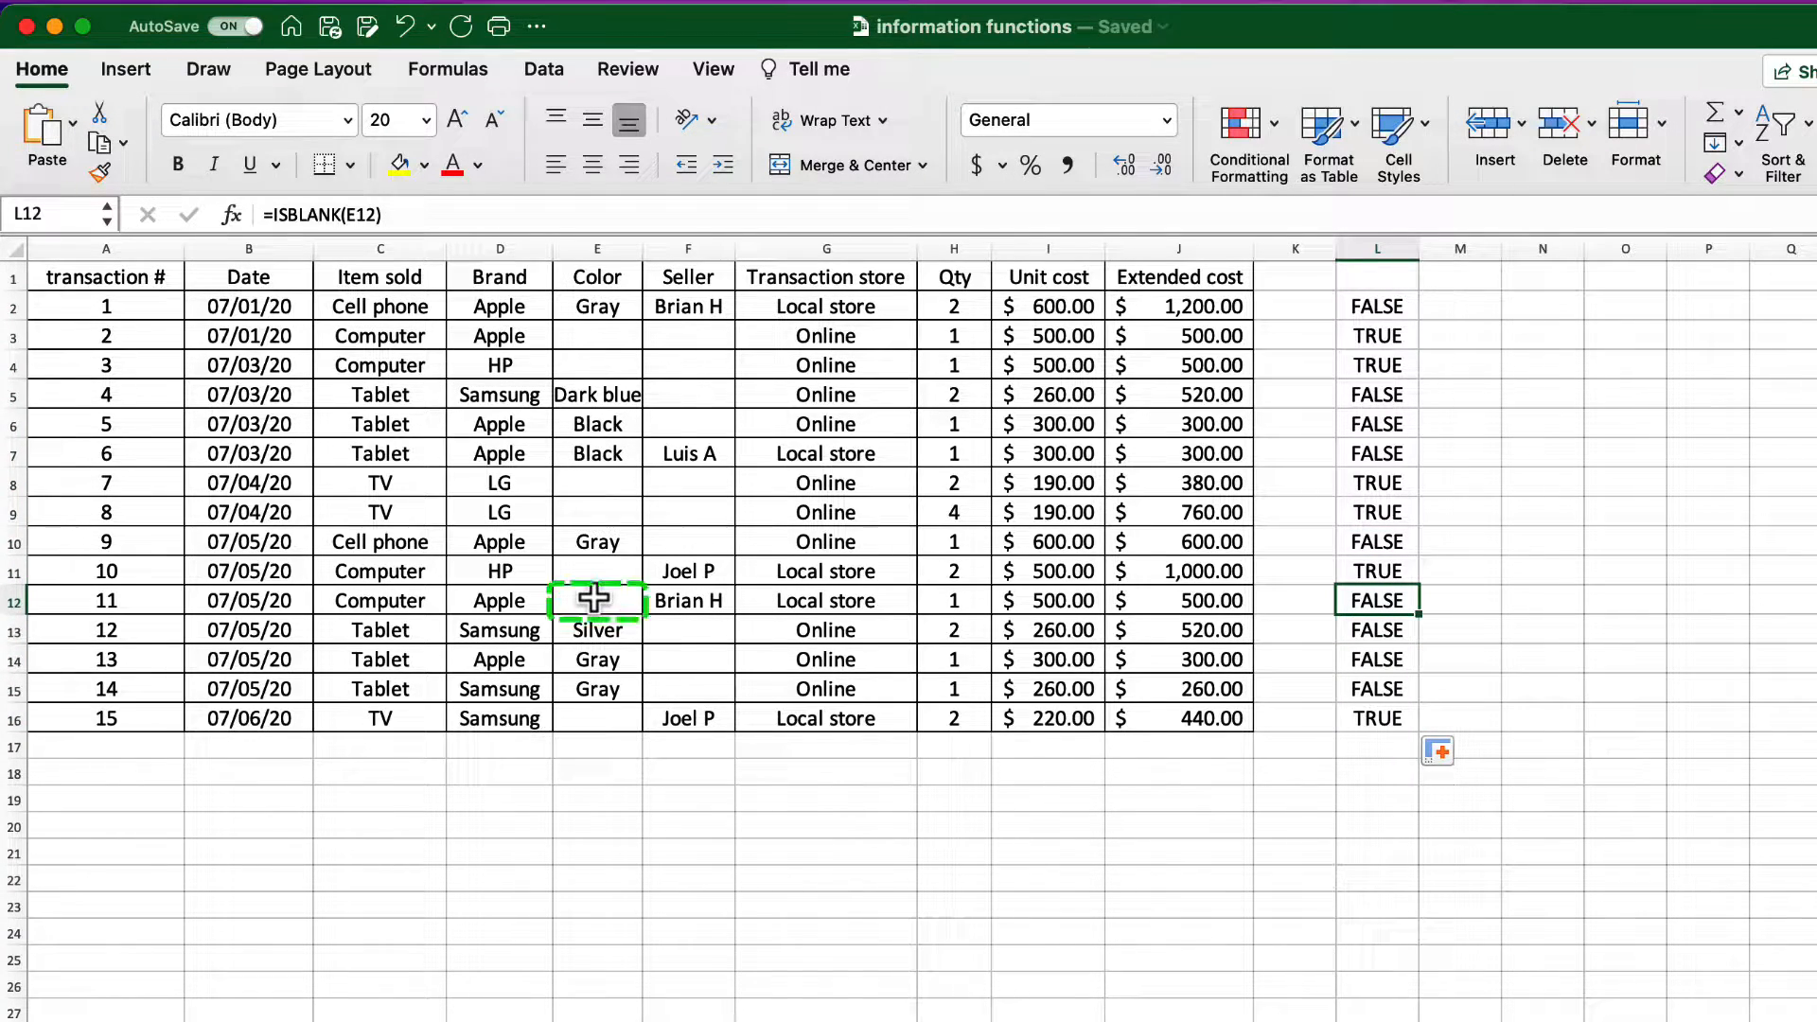
pyautogui.press('super+c')
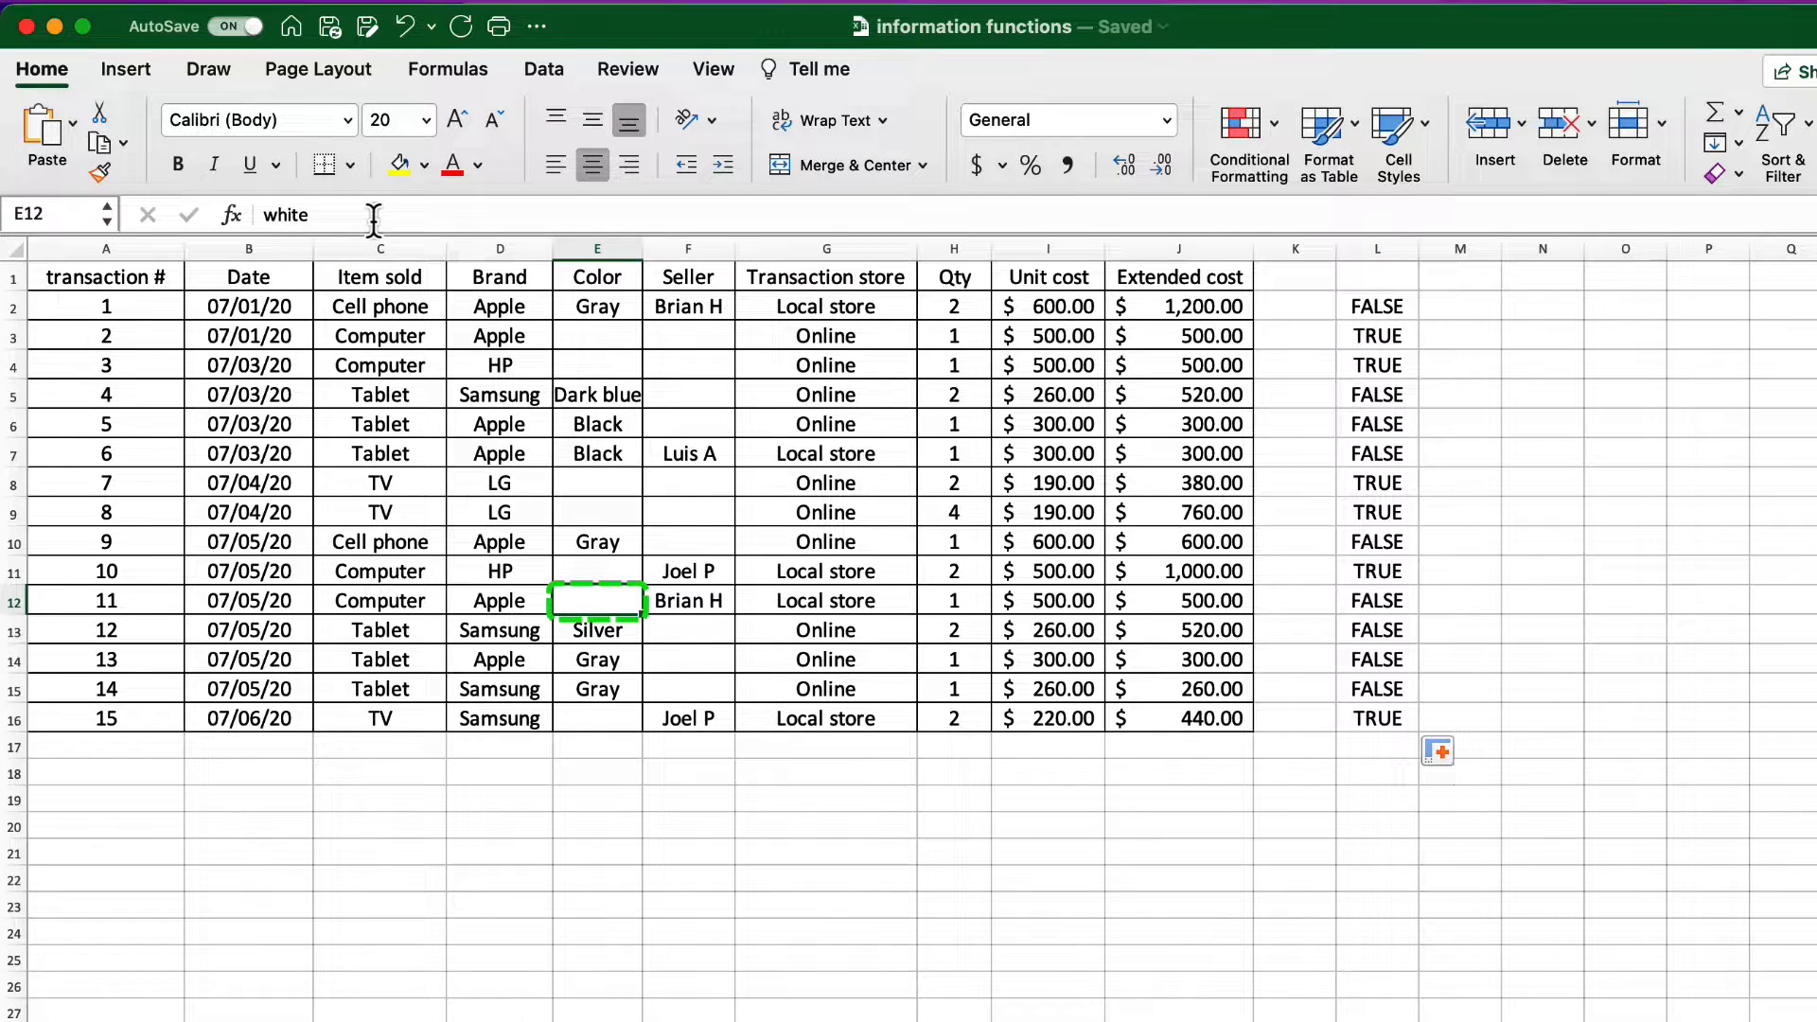
pyautogui.click(478, 165)
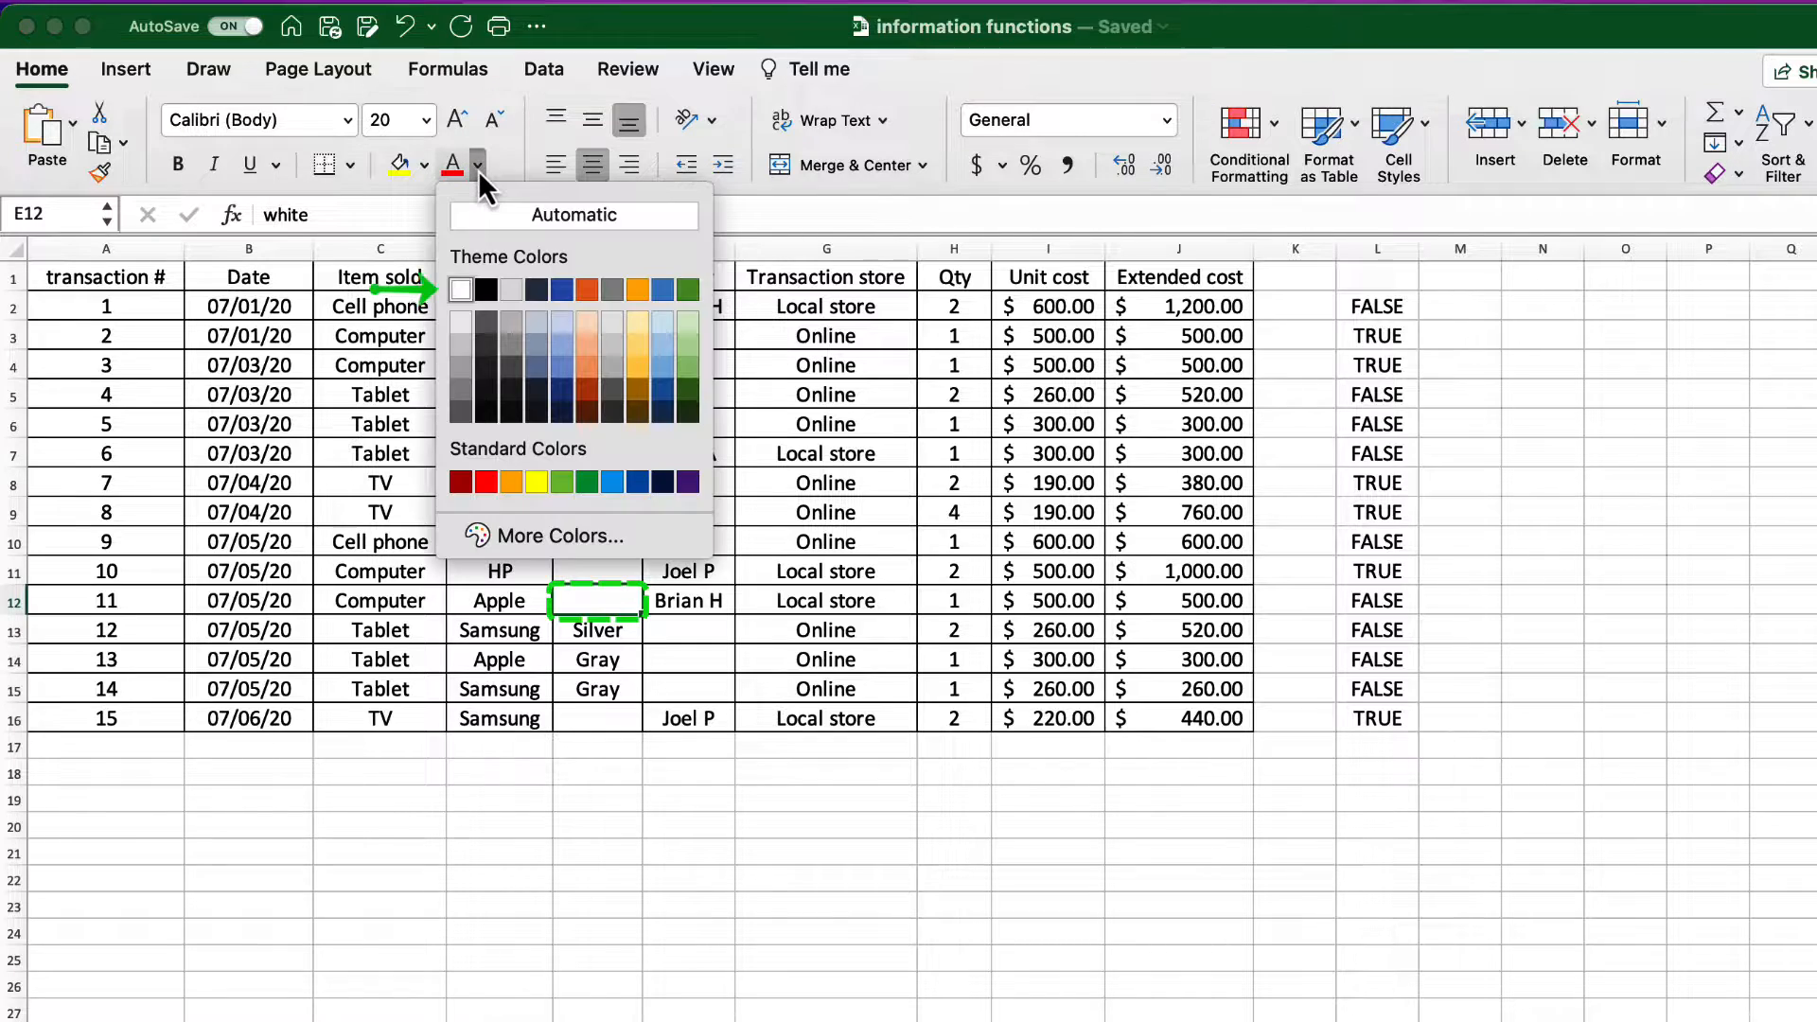
pyautogui.click(485, 287)
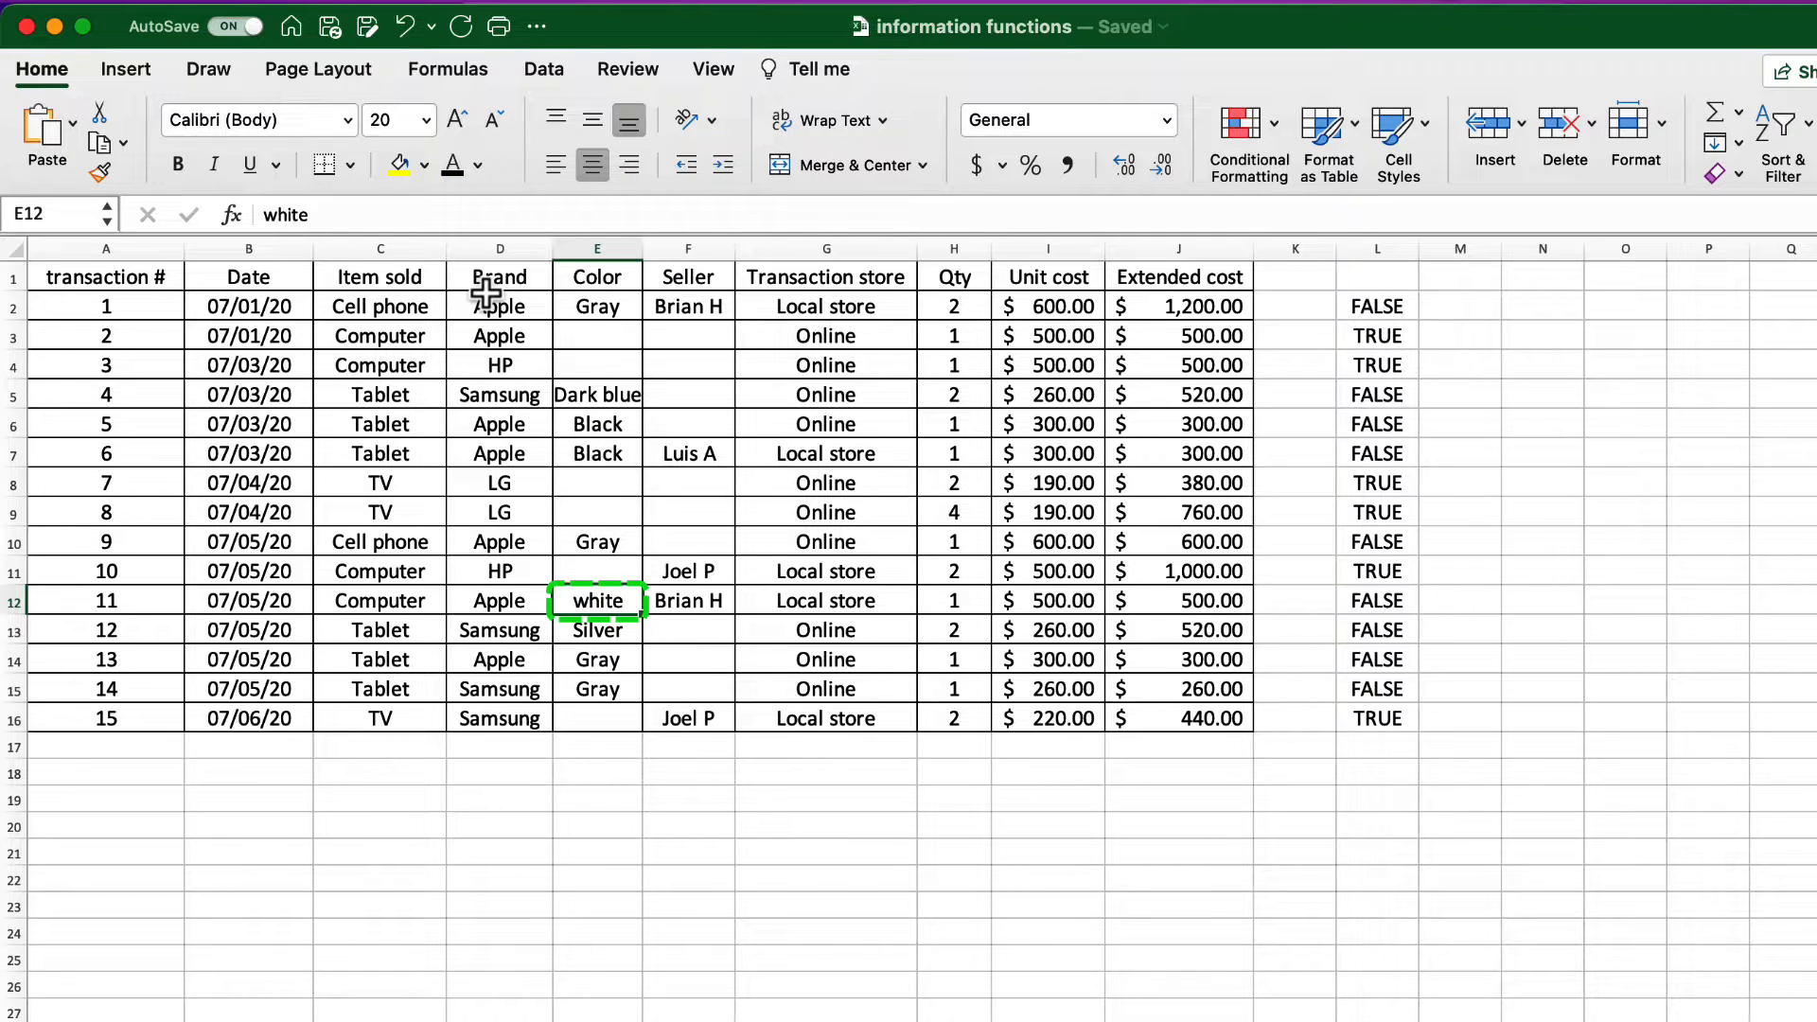
pyautogui.press('Escape')
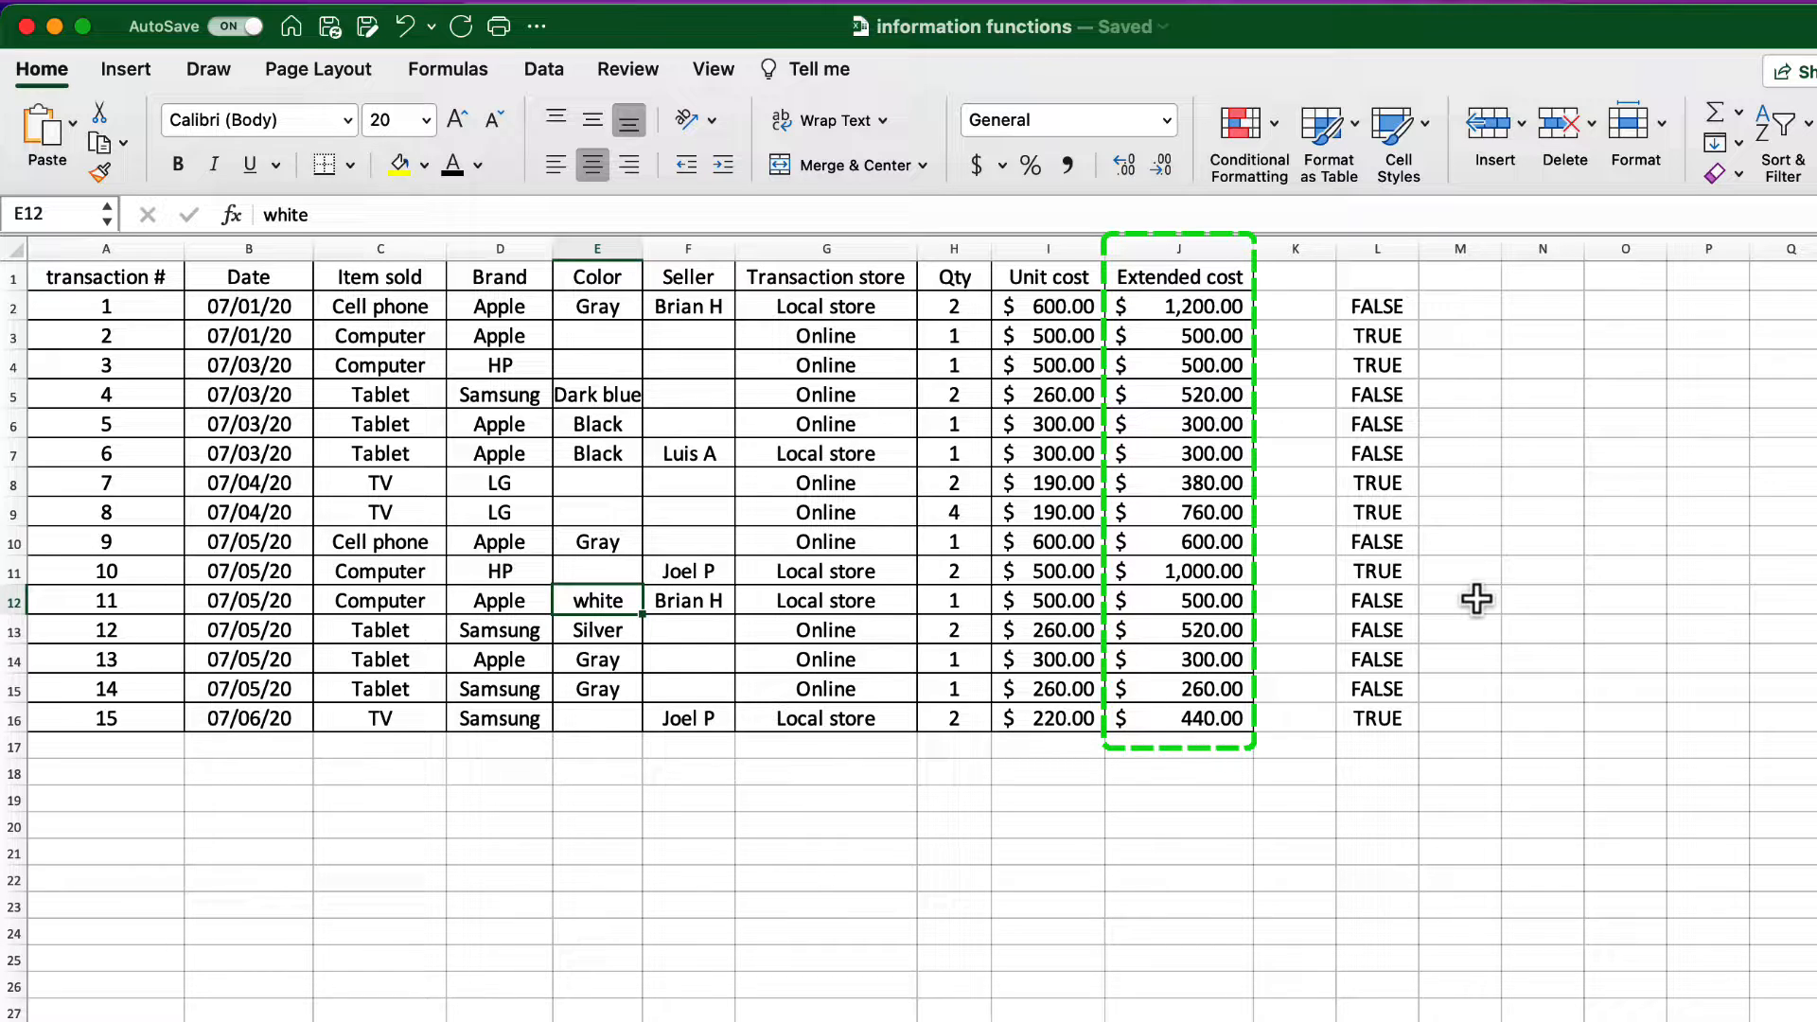
pyautogui.press('Escape')
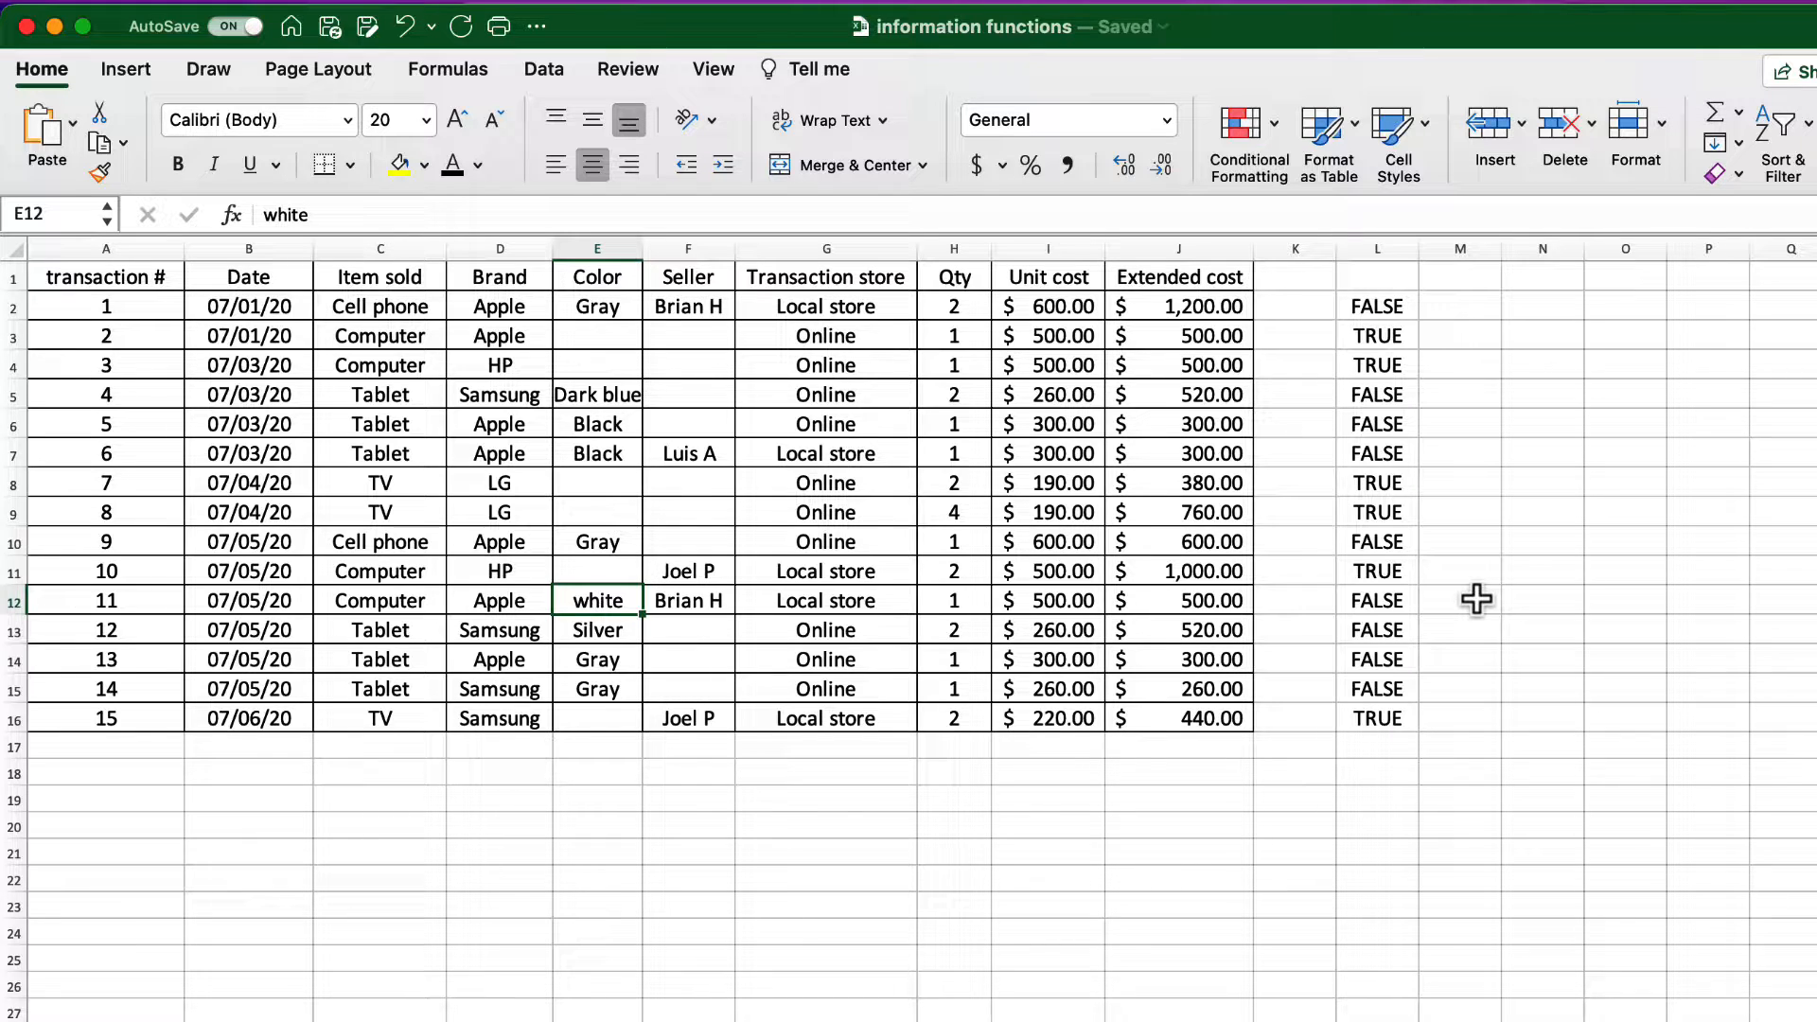
# Step: Enter =ISFORMULA(J2) in cell M2 and fill it down through M16
pyautogui.click(1466, 313)
pyautogui.write('=')
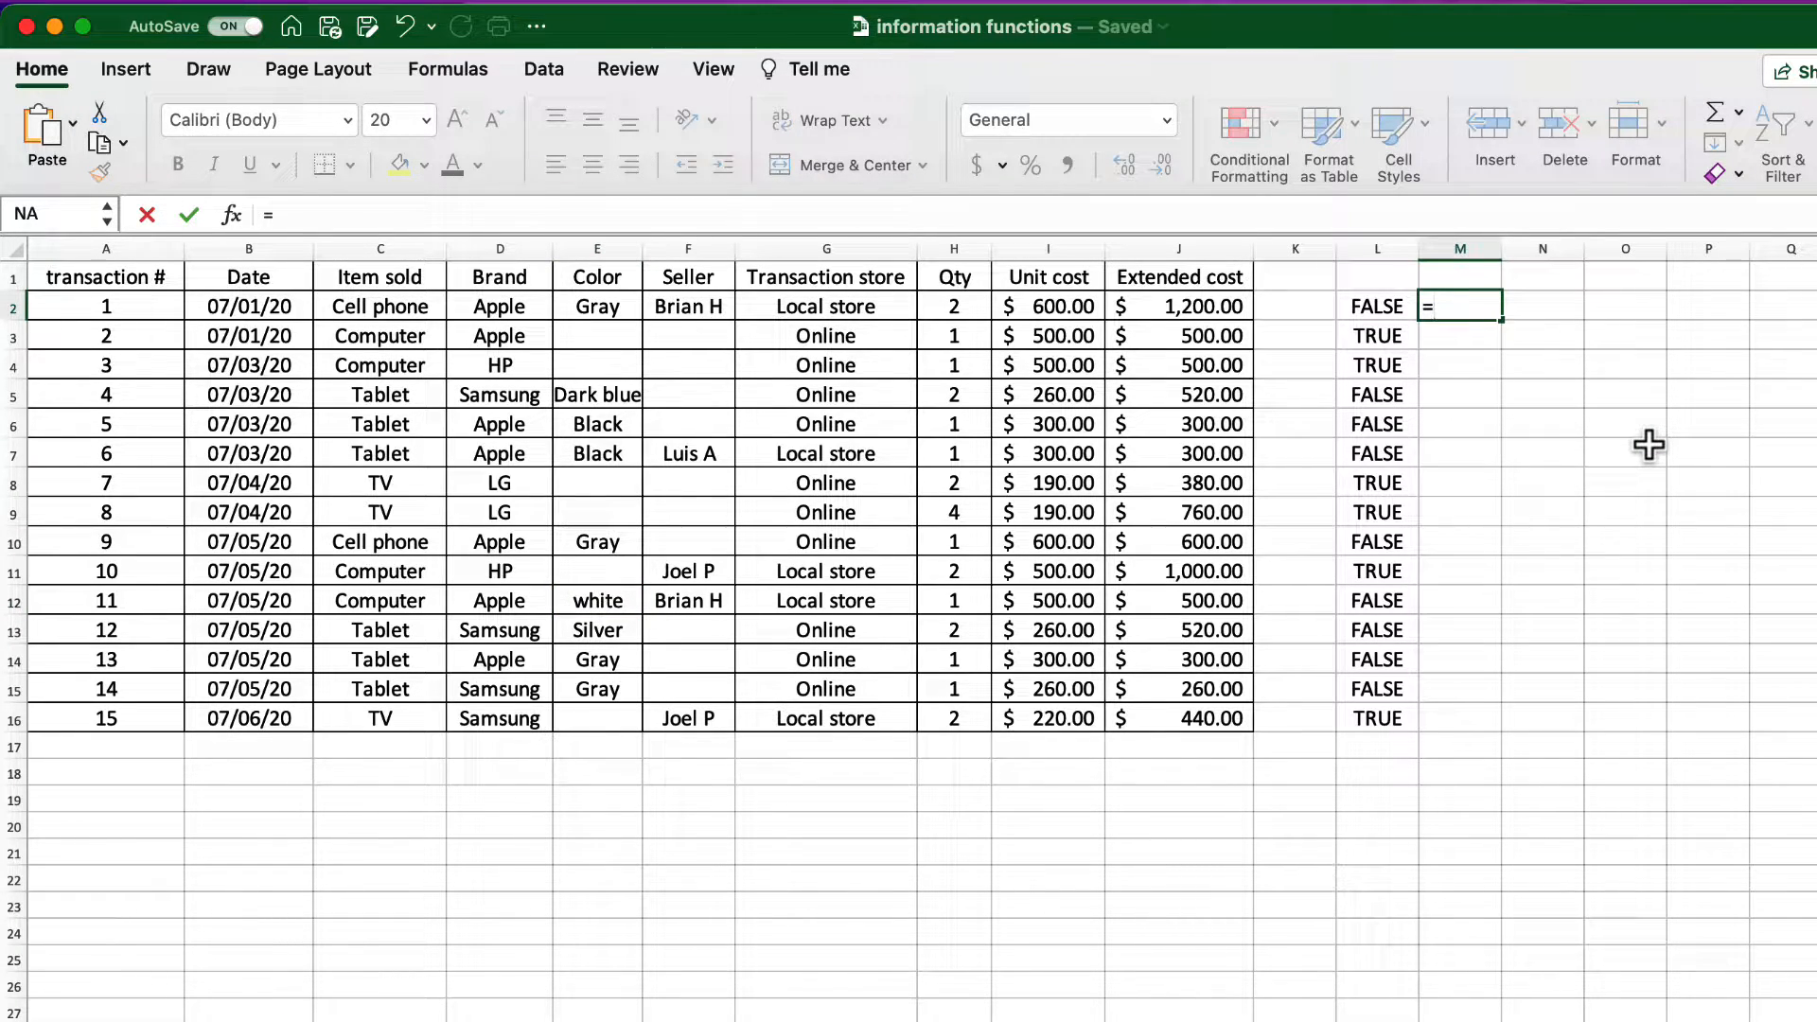
pyautogui.write('isformula(')
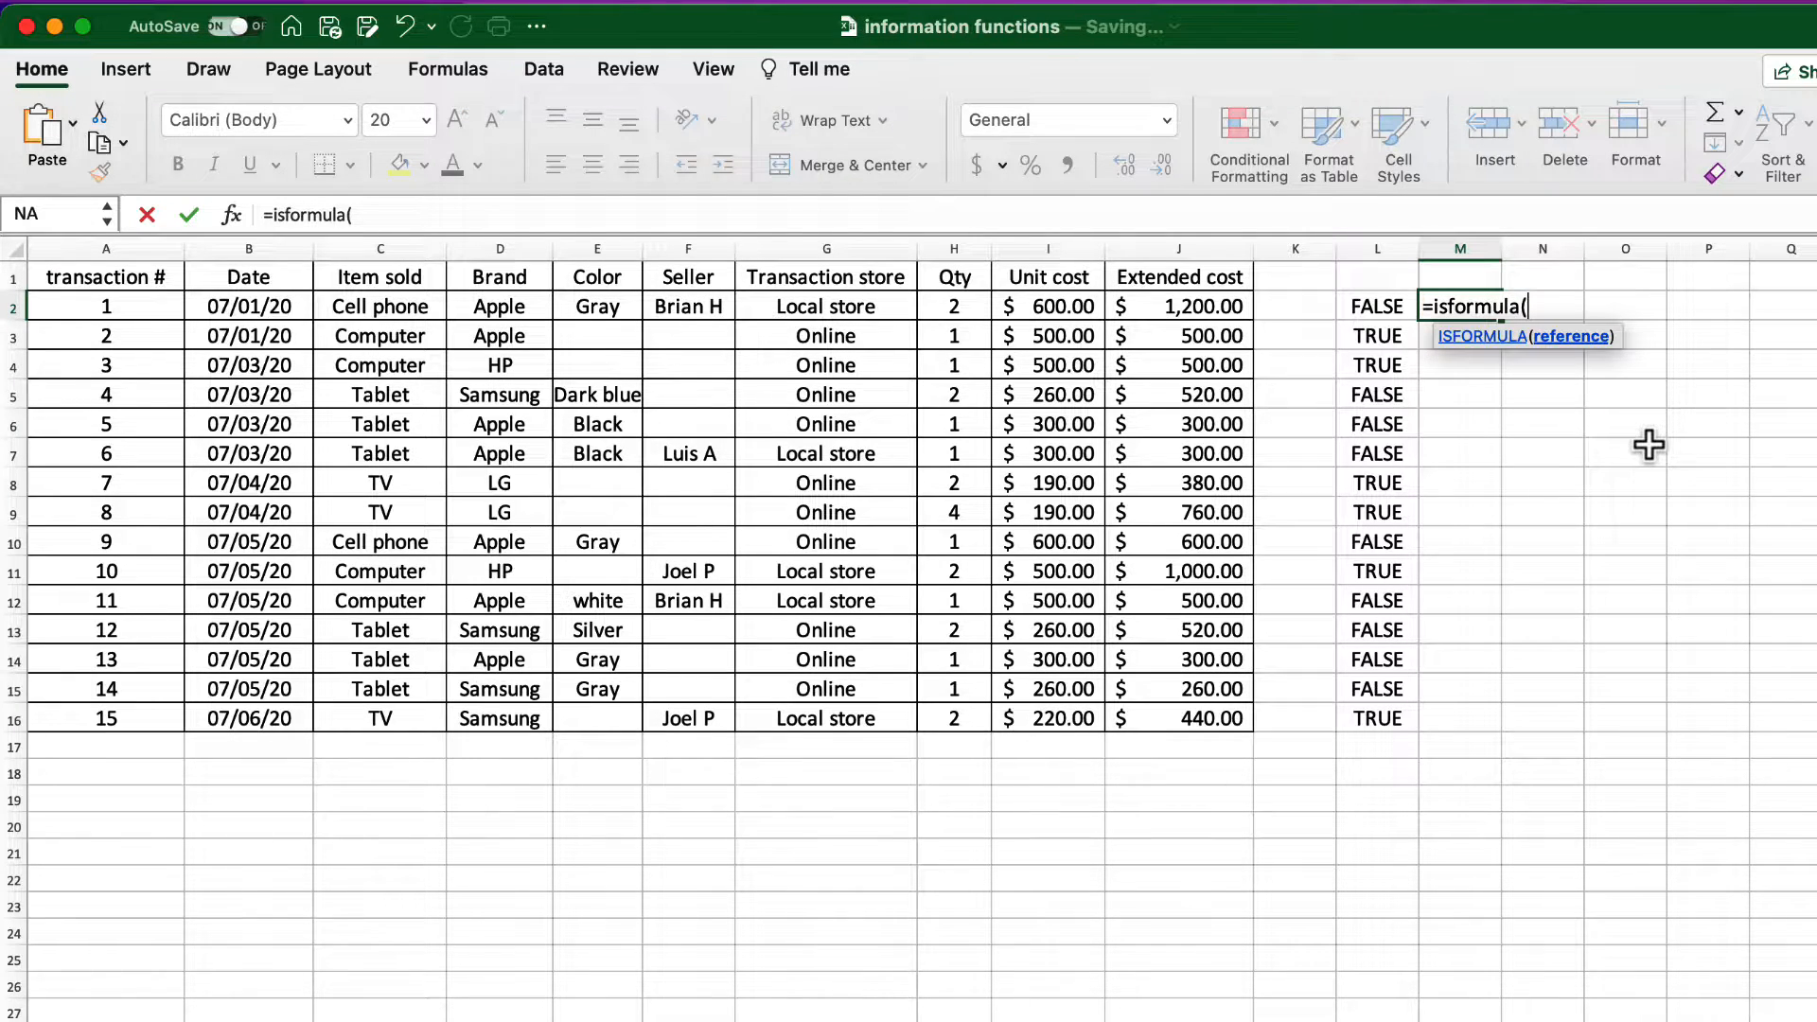
pyautogui.click(1153, 308)
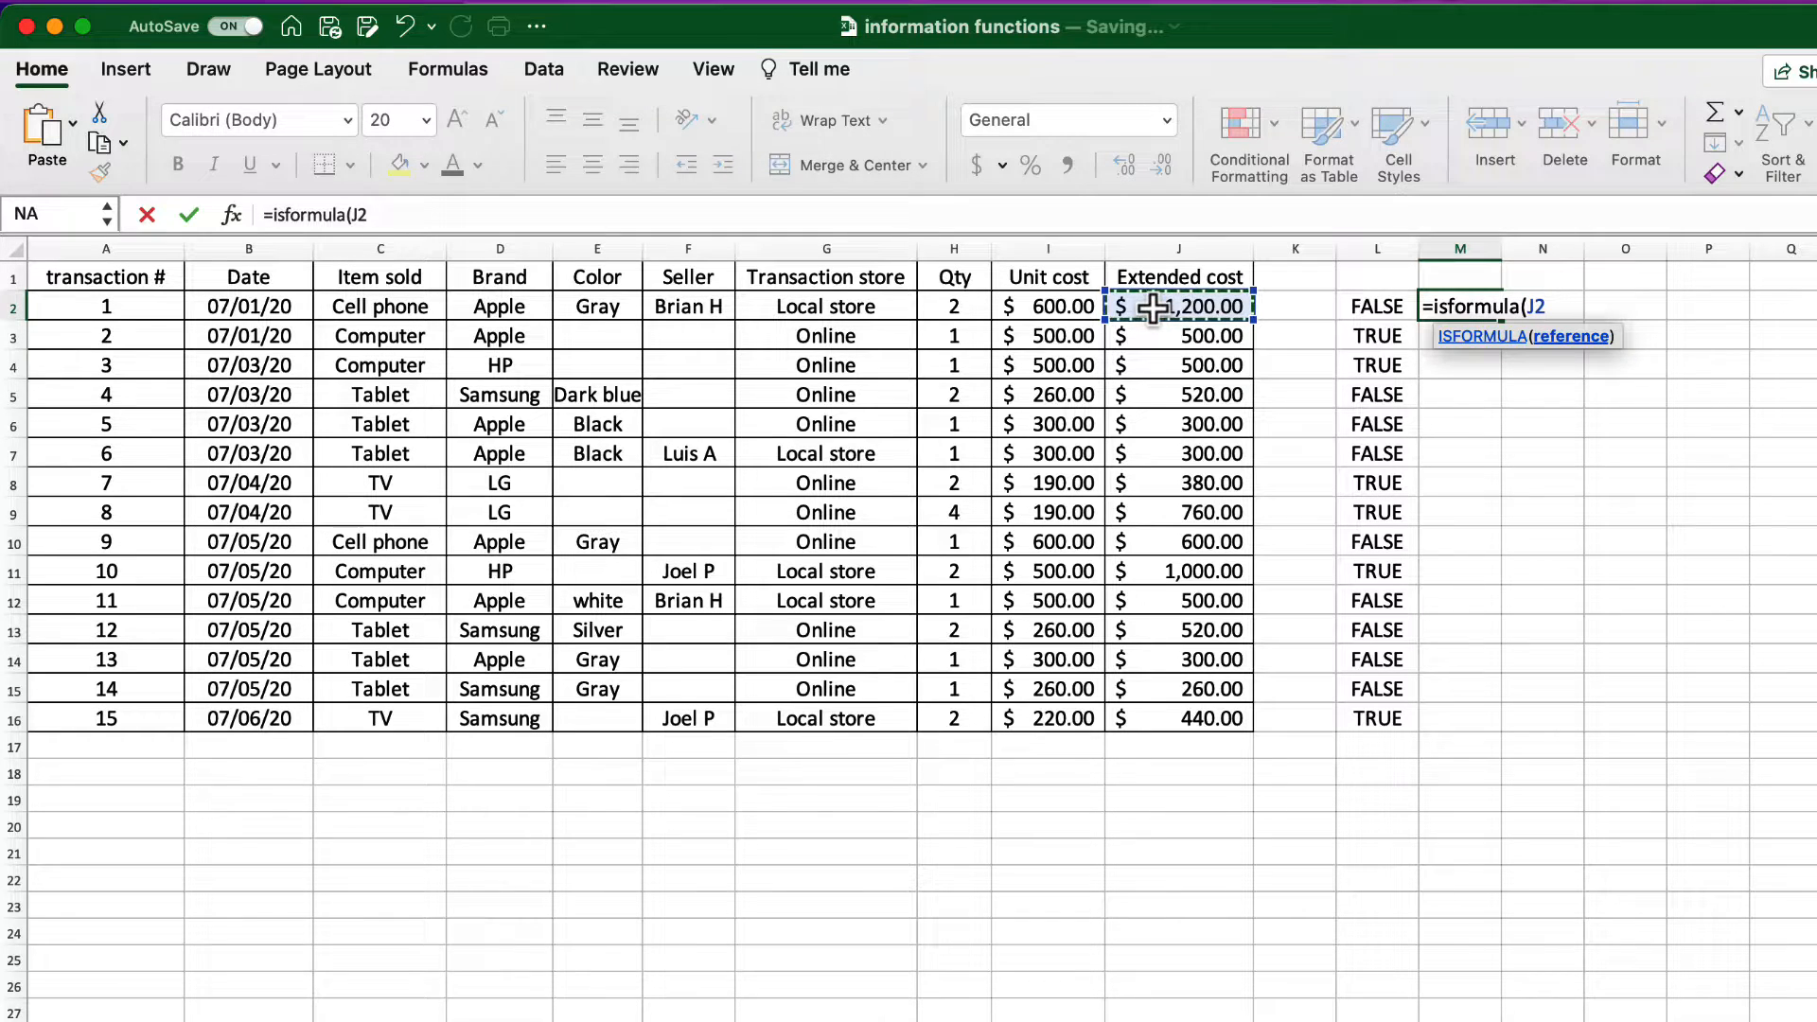
pyautogui.write(')')
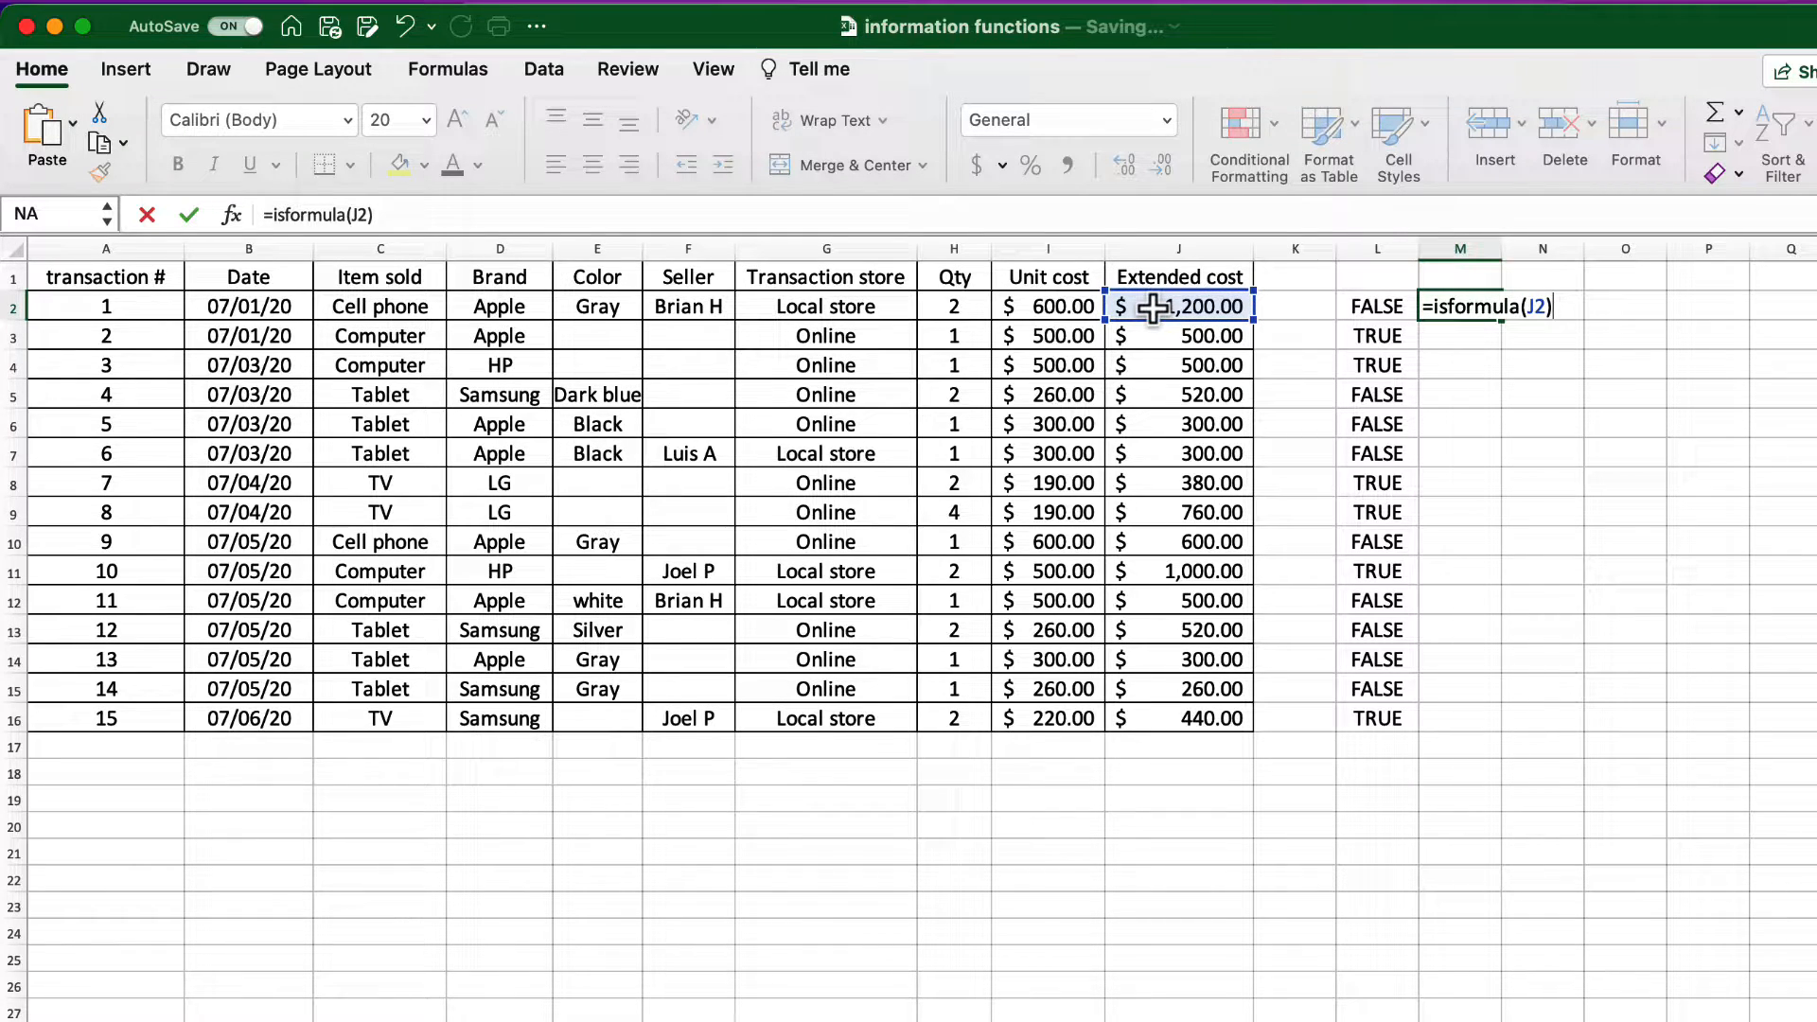
pyautogui.press('Return')
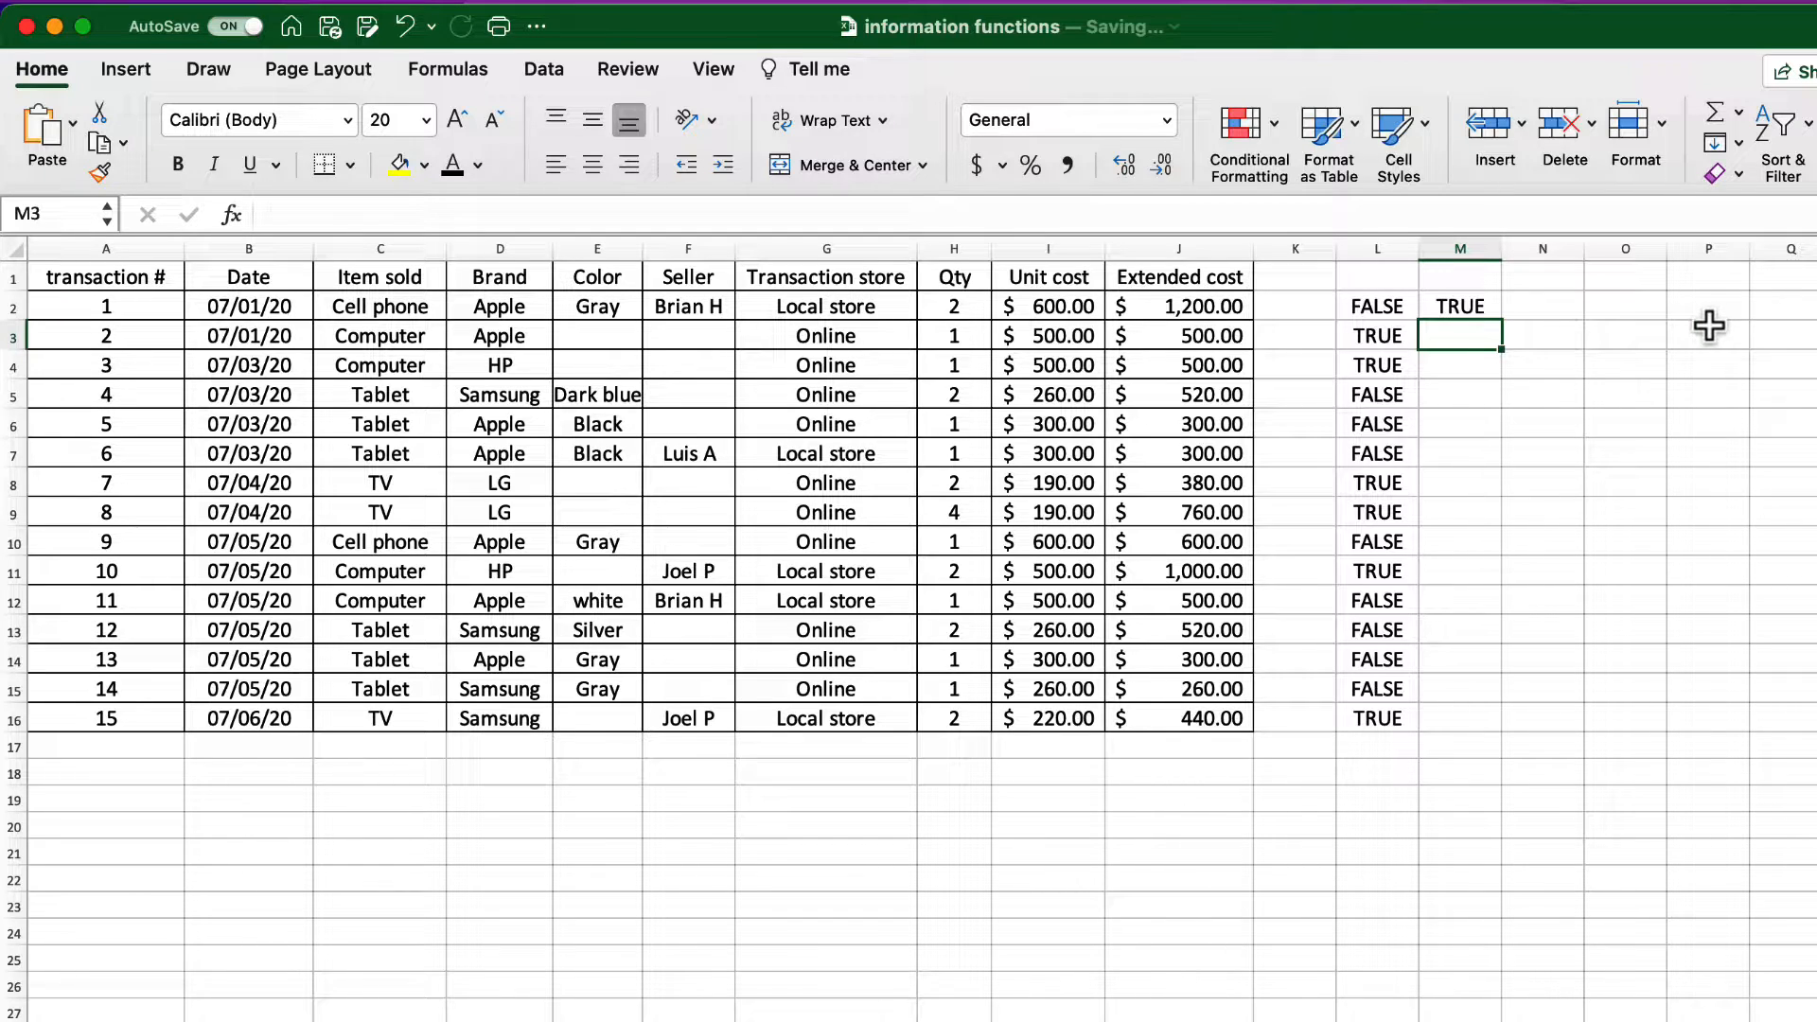
pyautogui.click(1483, 309)
pyautogui.moveTo(1503, 325); pyautogui.dragTo(1496, 729)
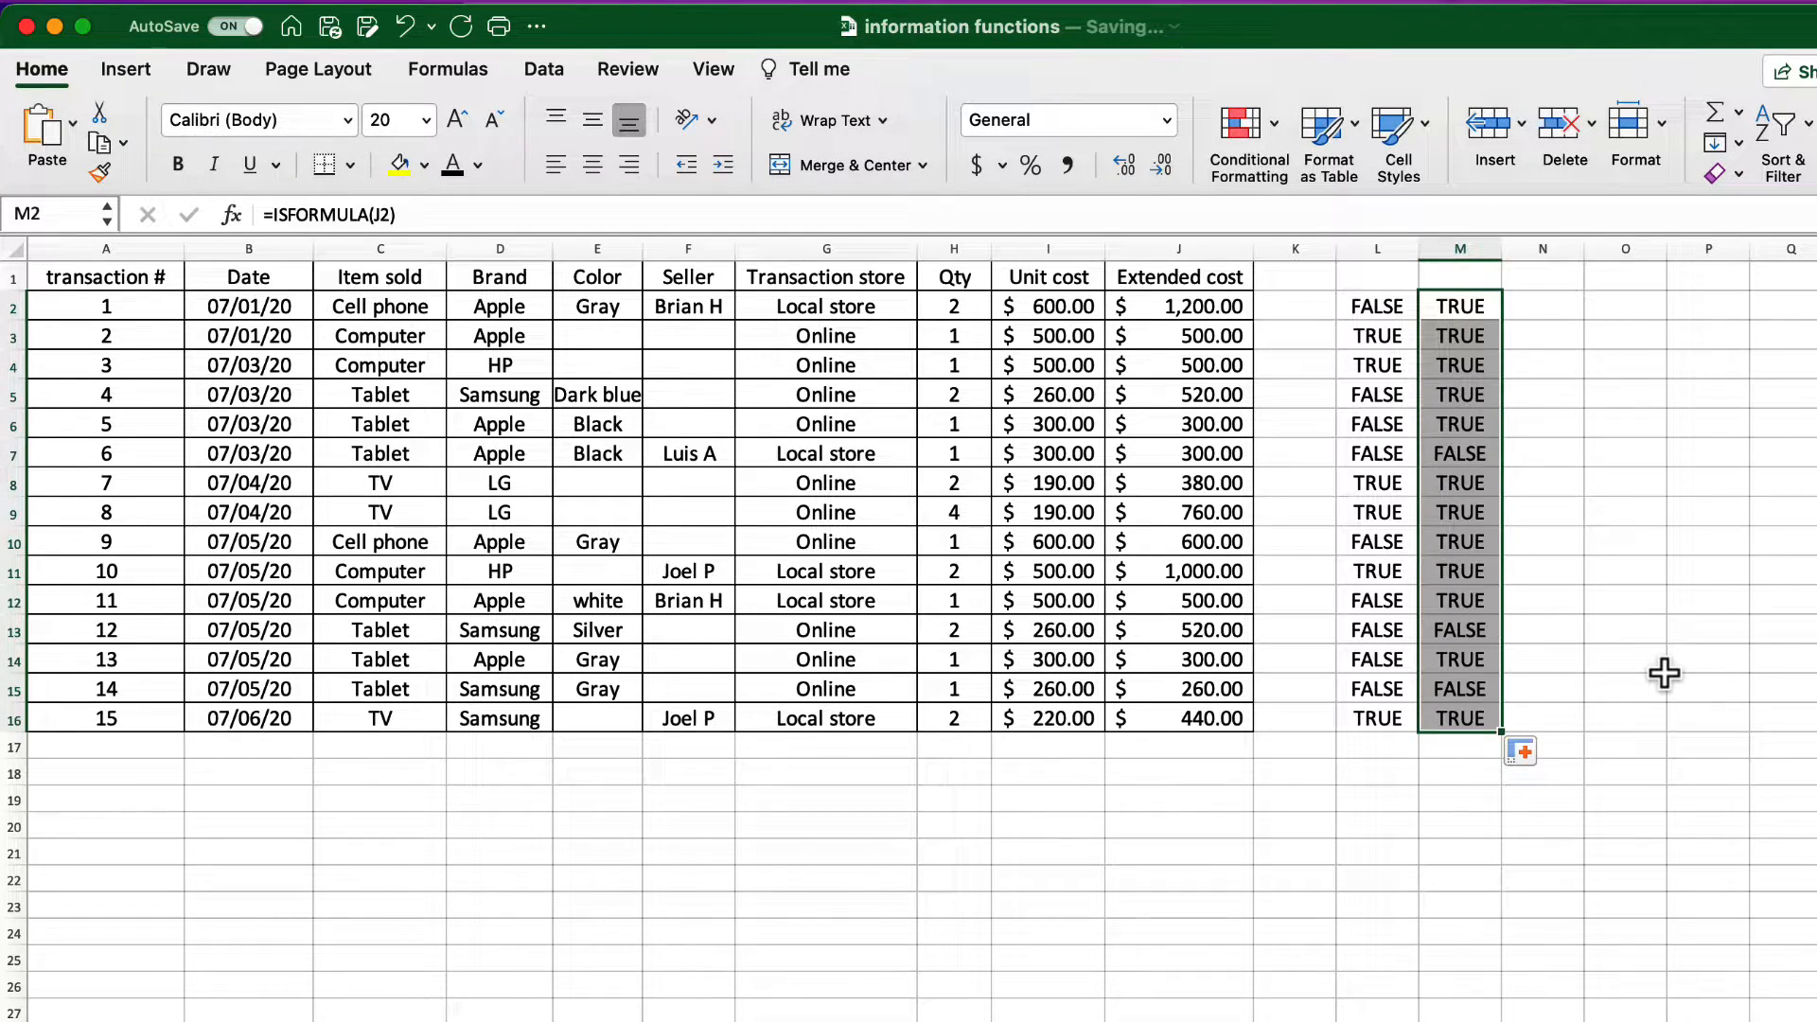
# Step: Inspect the ISFORMULA check in M7 and the contents of the extended cost cell J7 it refers to
pyautogui.click(1665, 673)
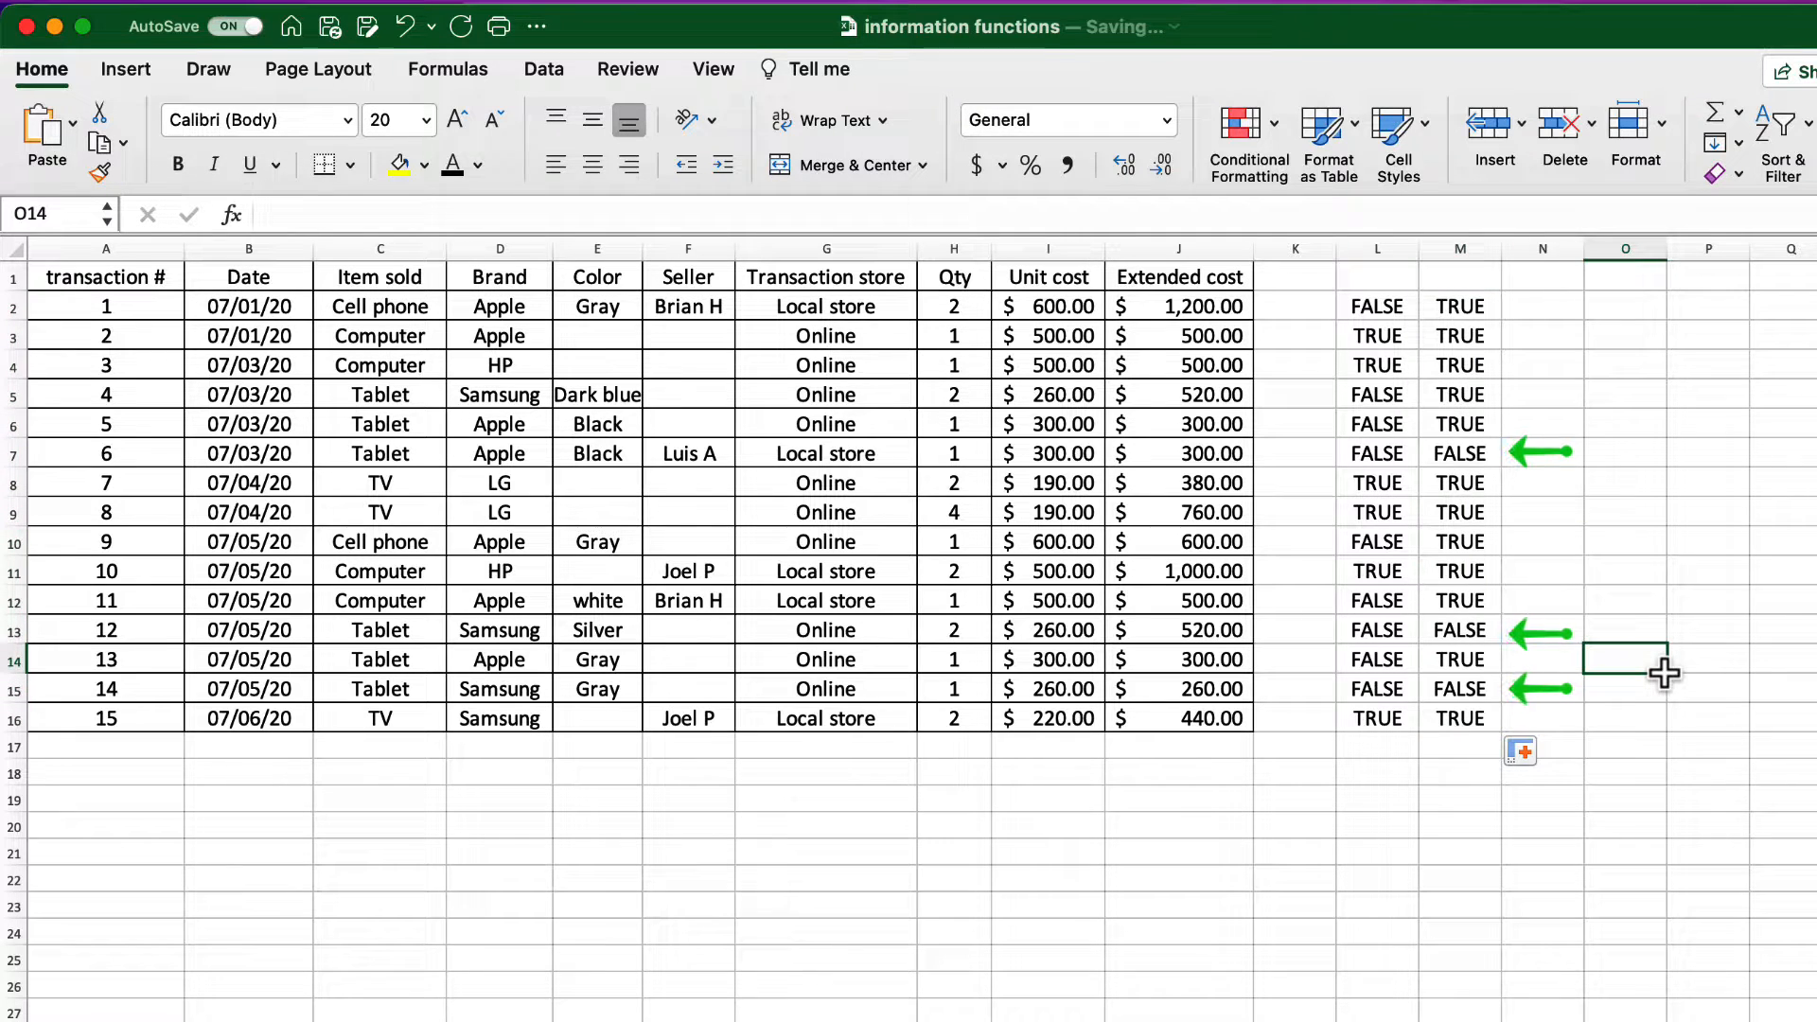
pyautogui.click(1455, 451)
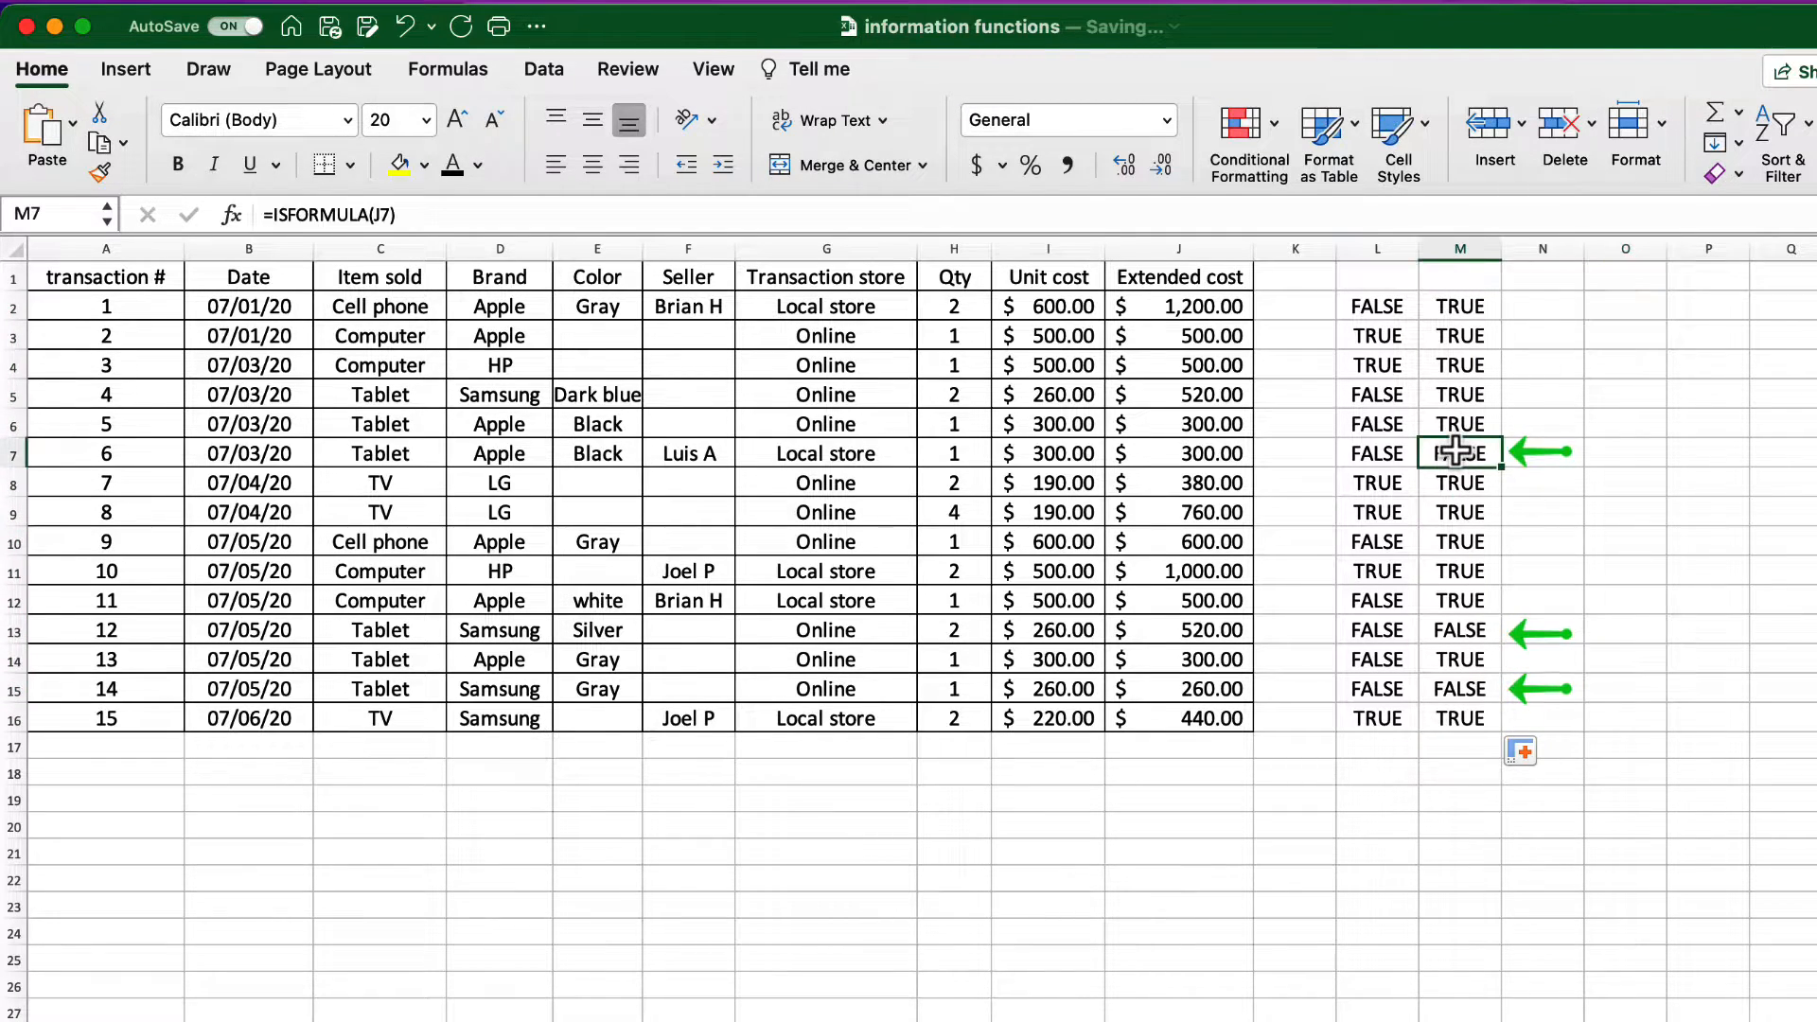
pyautogui.click(1221, 452)
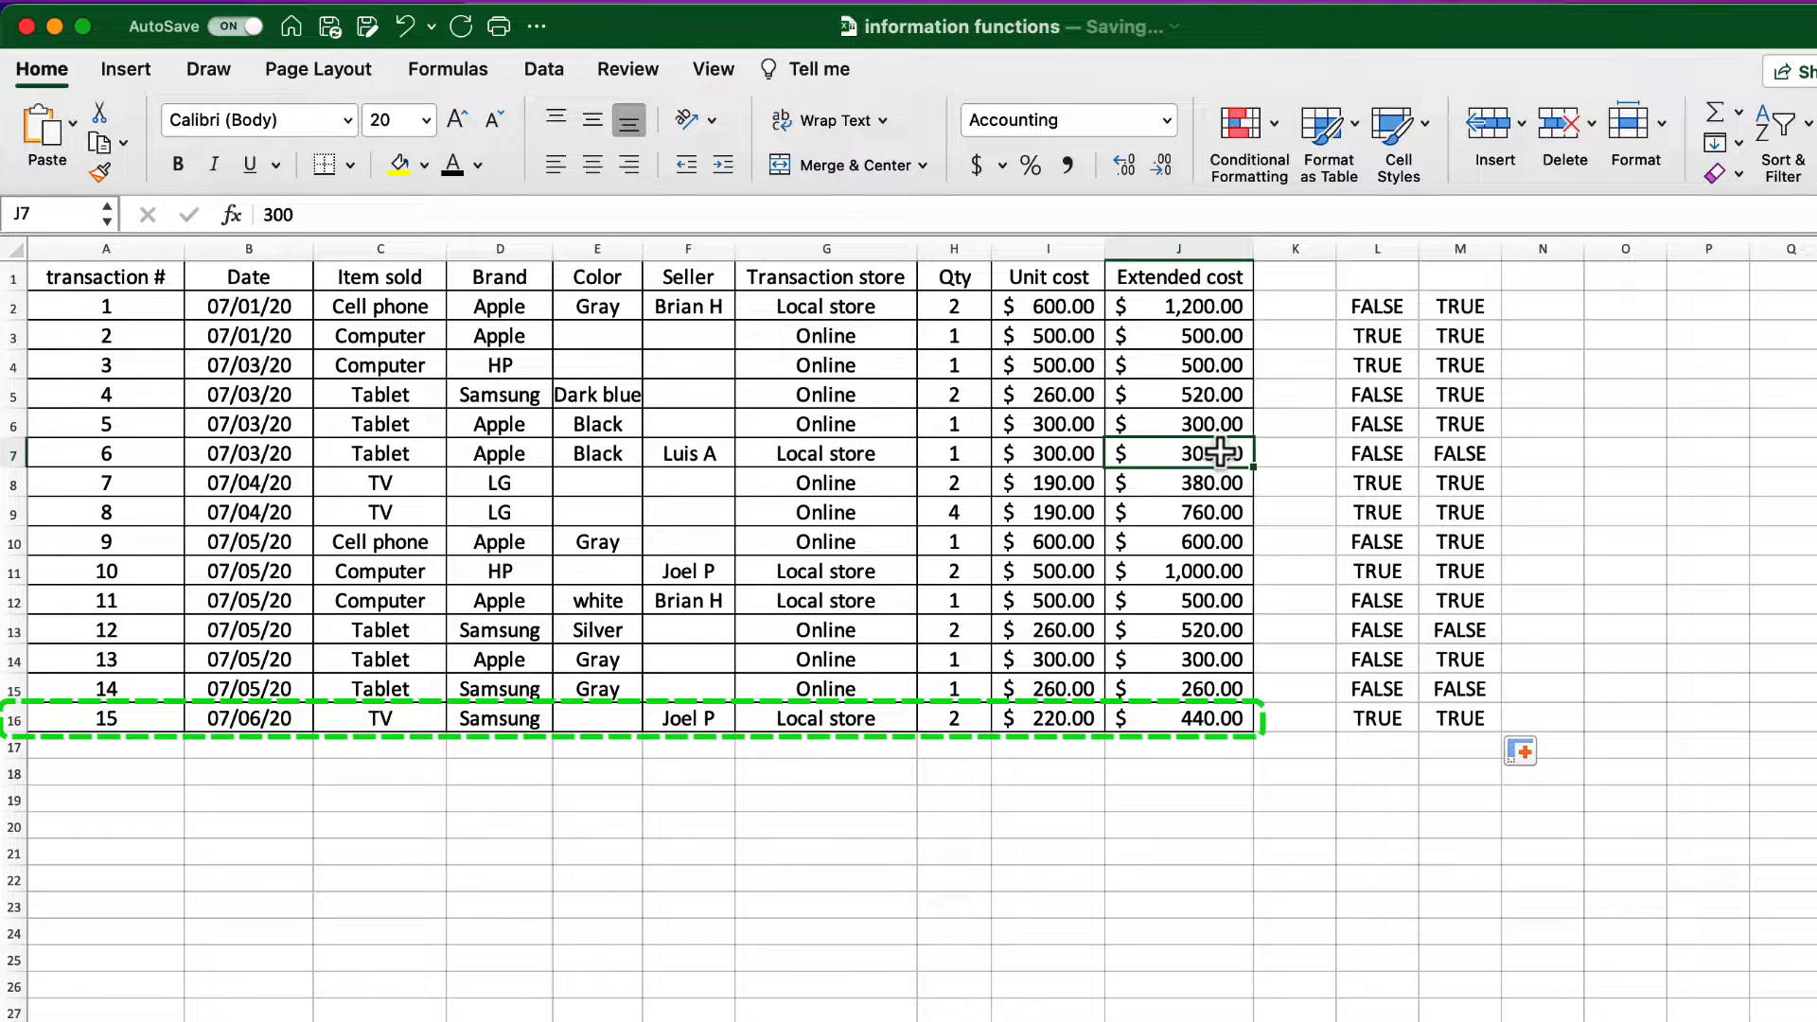
# Step: Enter =ISNUMBER(A16) in cell A18 and fill it across through J18
pyautogui.click(101, 771)
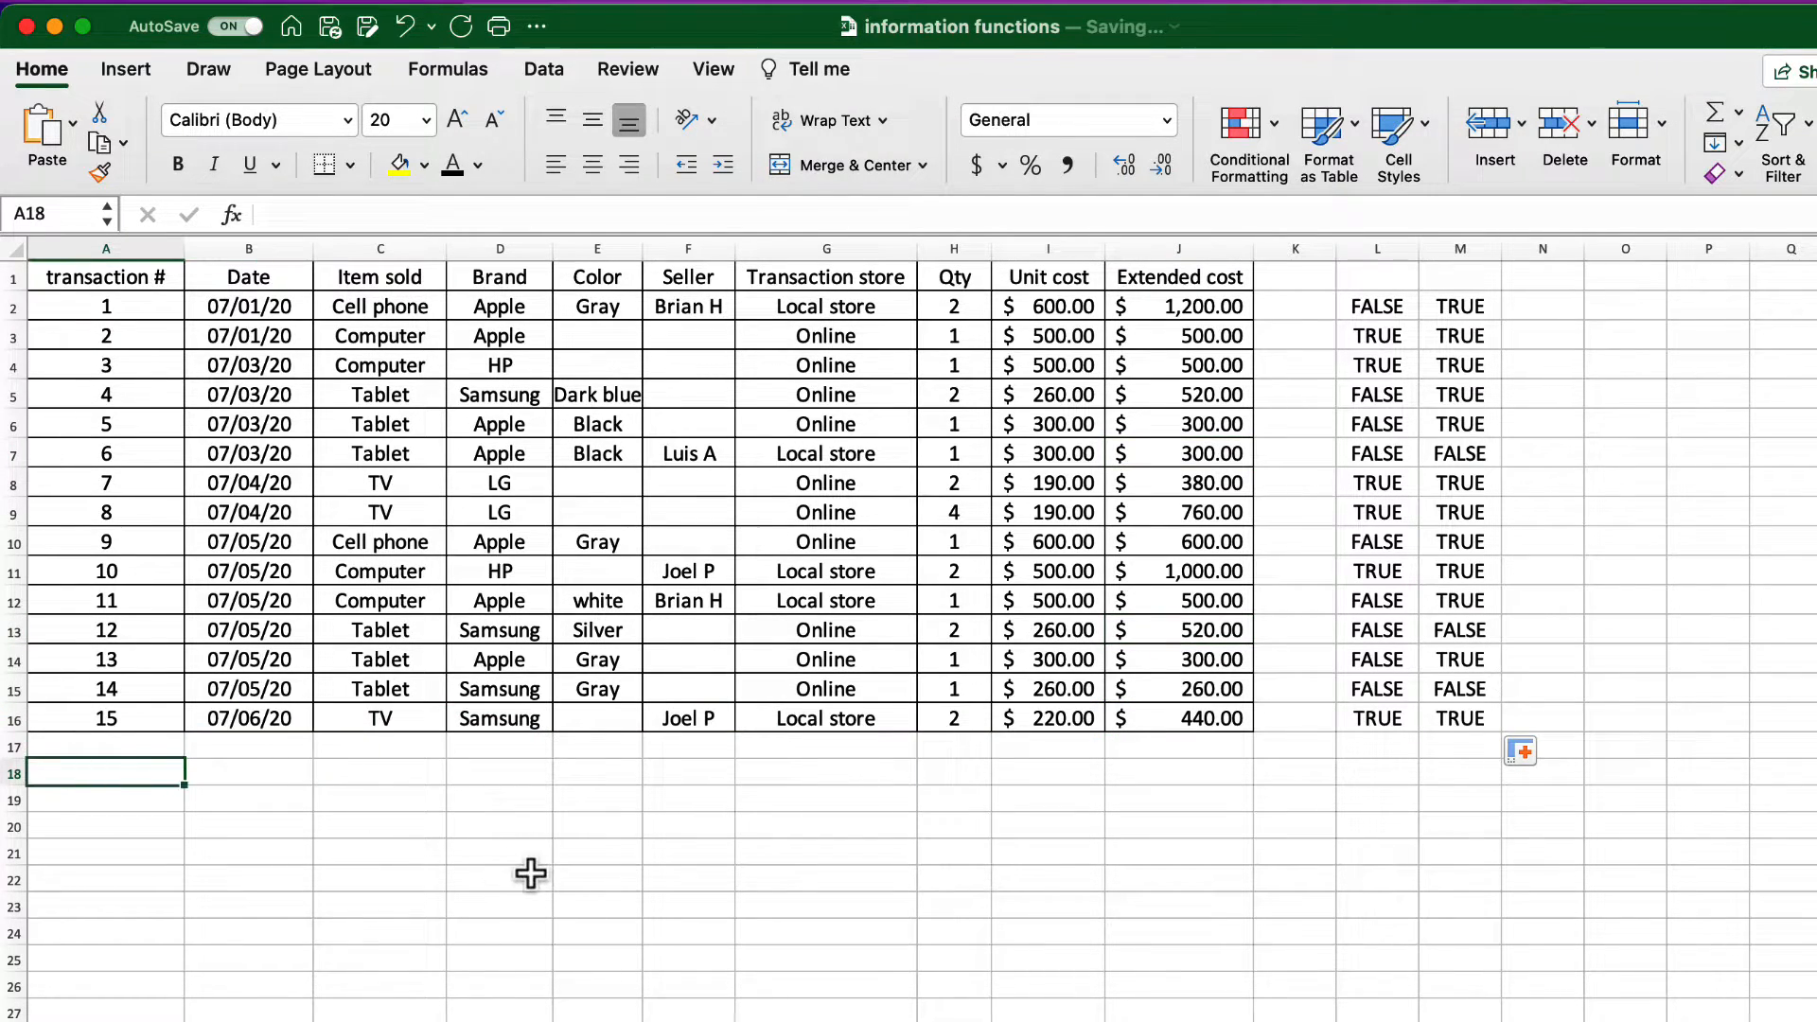
pyautogui.write('=')
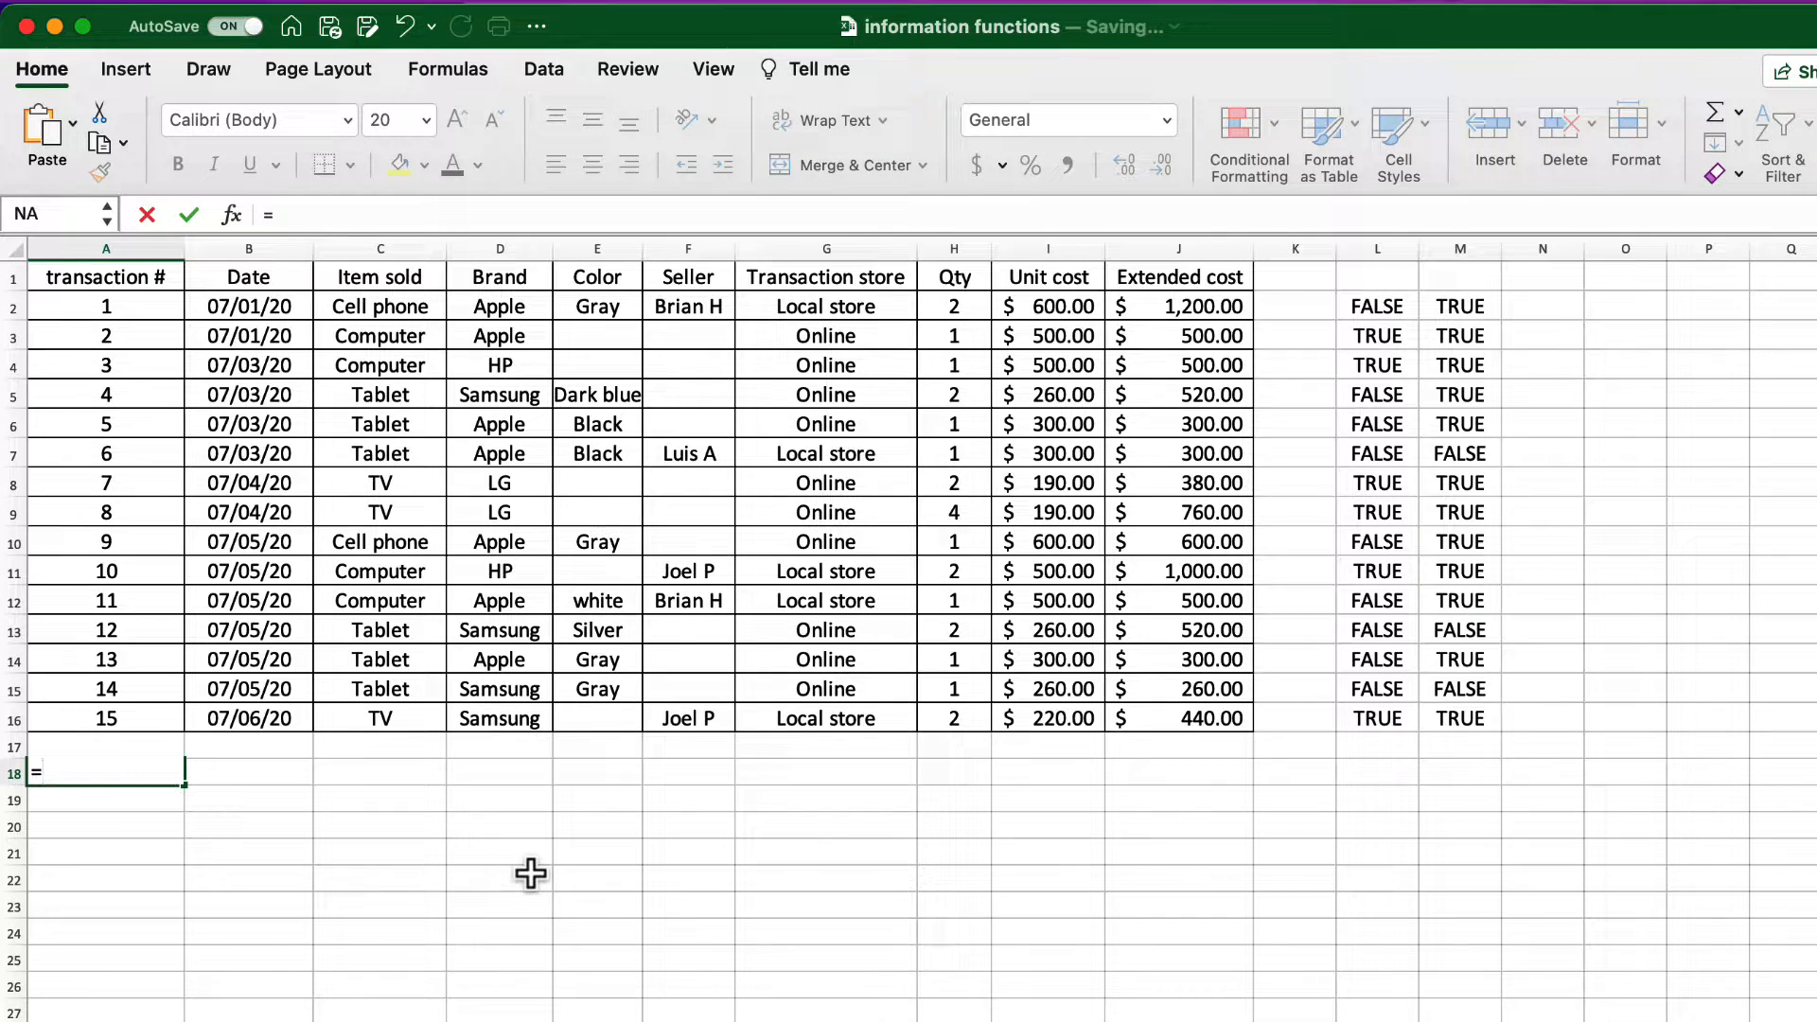
pyautogui.write('isnumber')
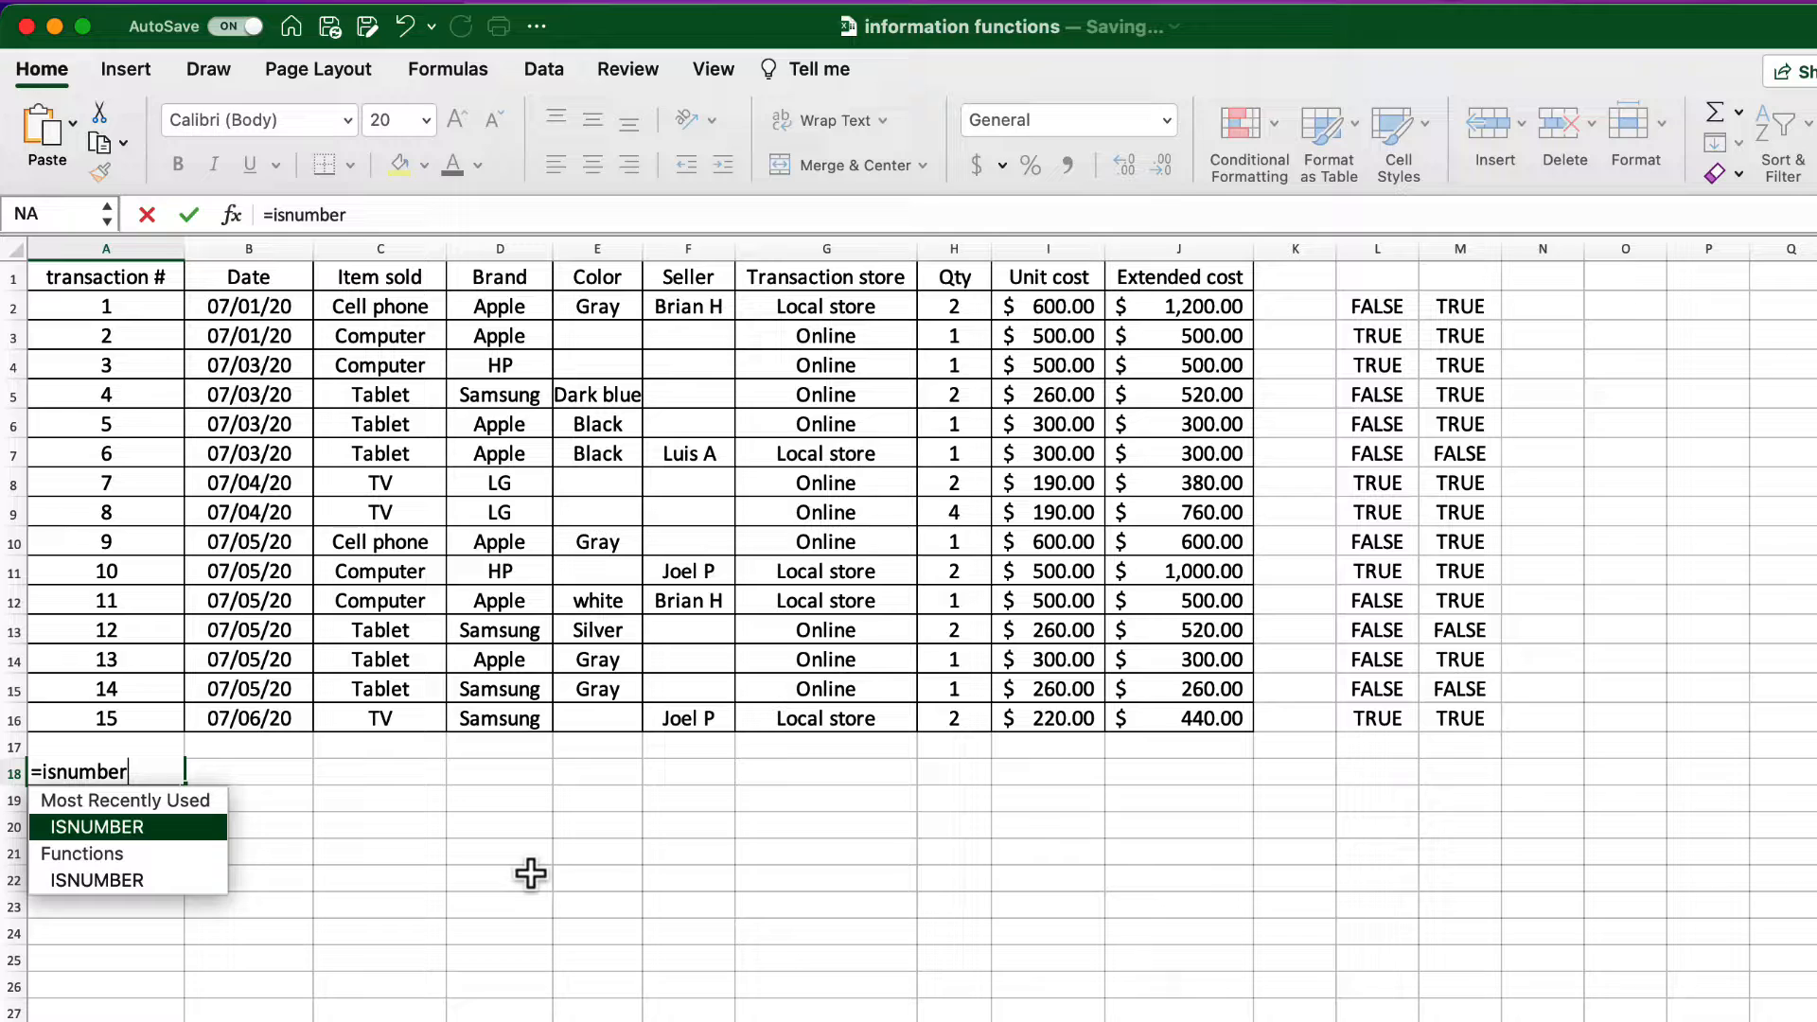
pyautogui.write('(')
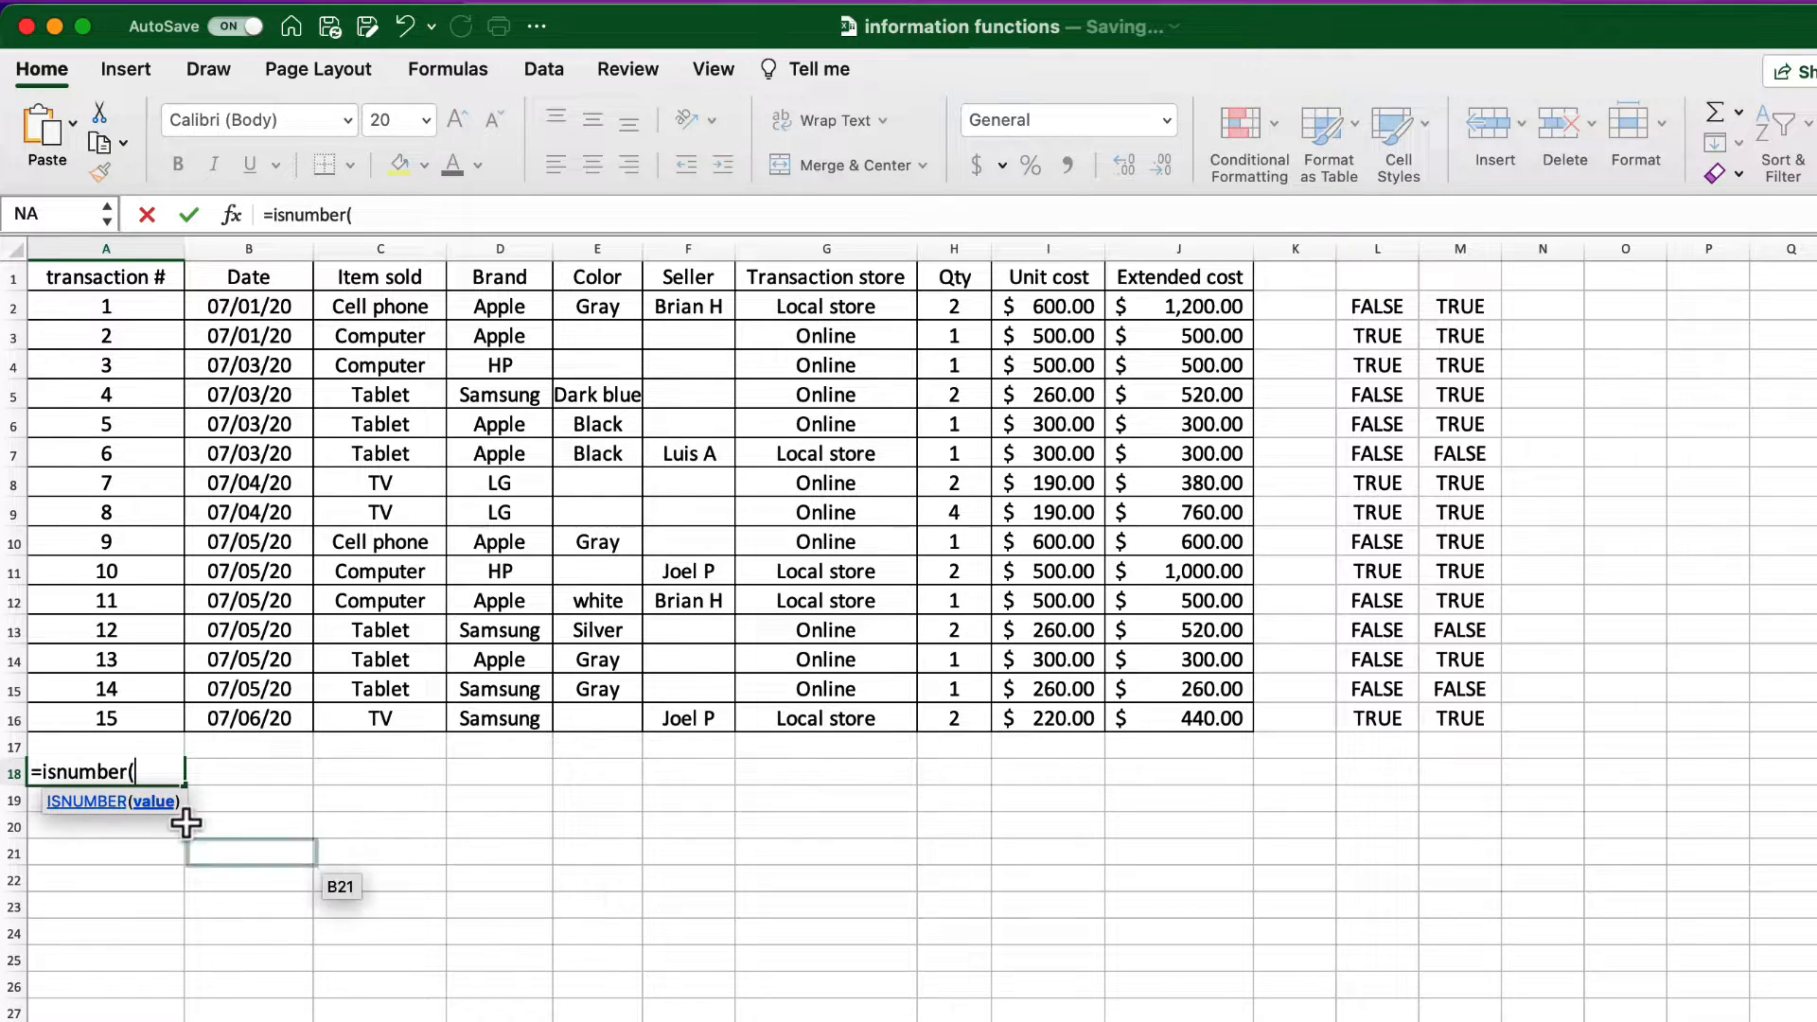
pyautogui.click(104, 720)
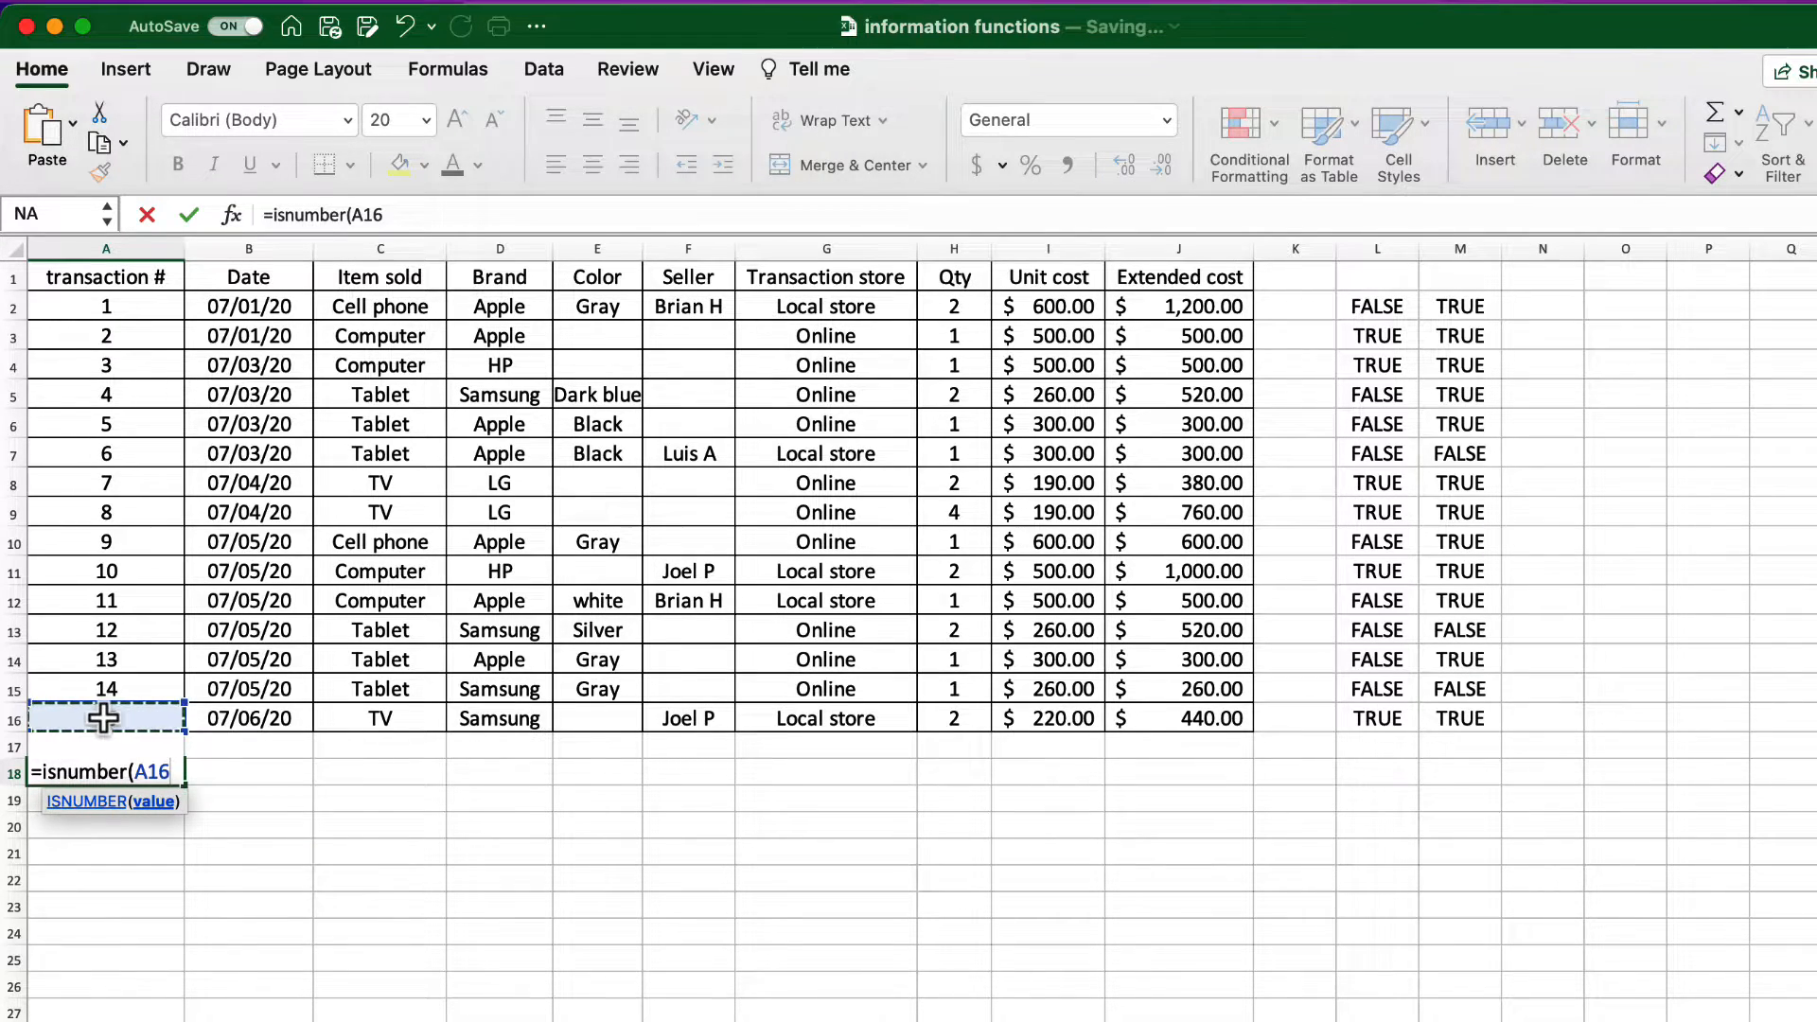
pyautogui.write(')')
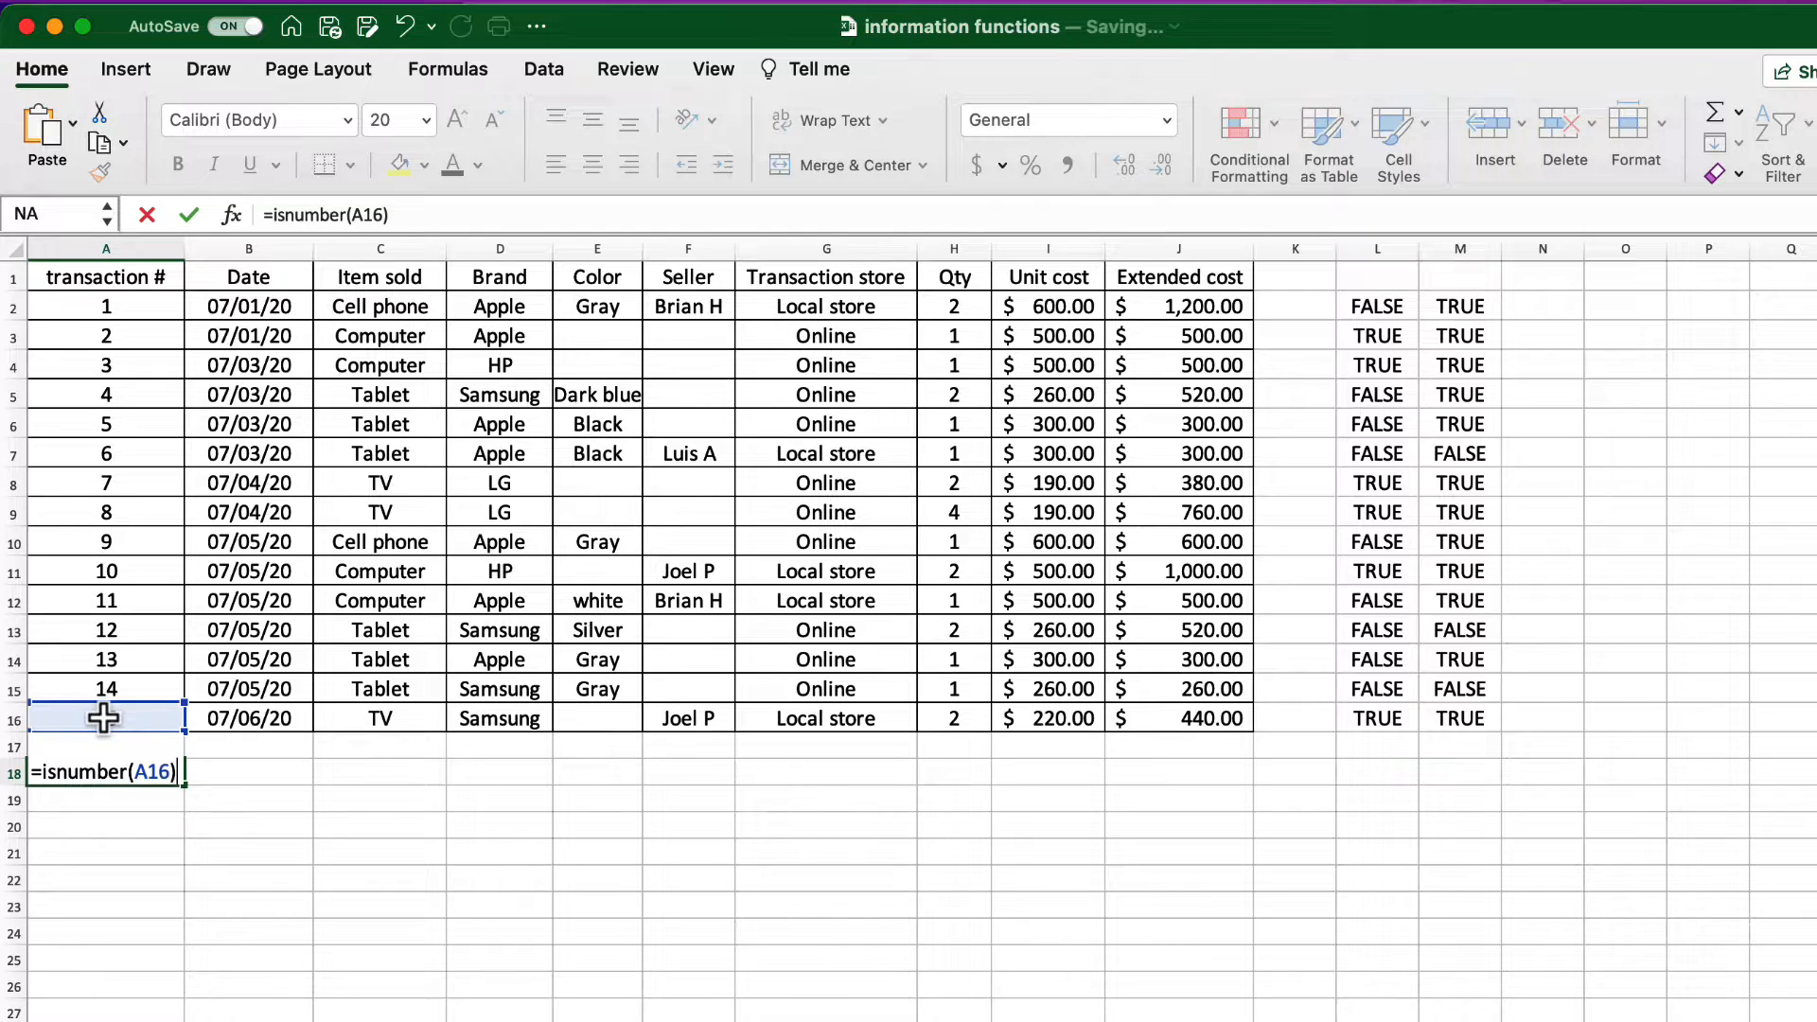
pyautogui.press('Return')
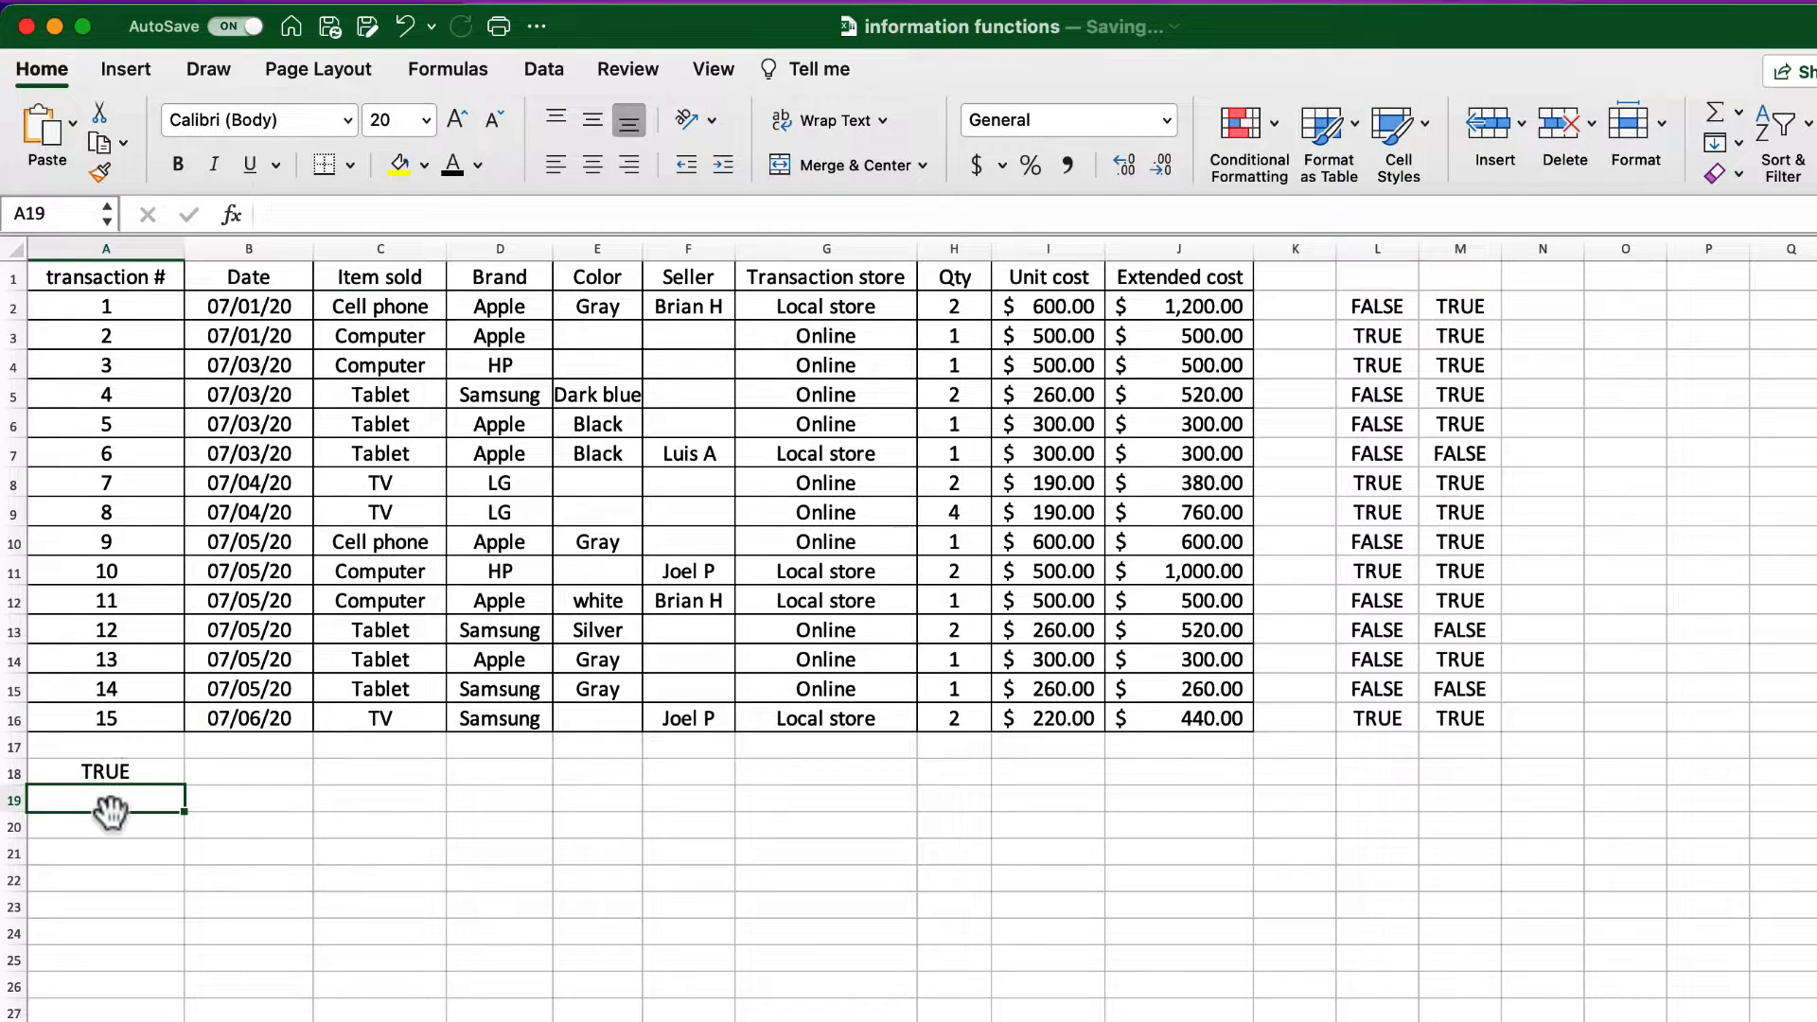
pyautogui.click(130, 768)
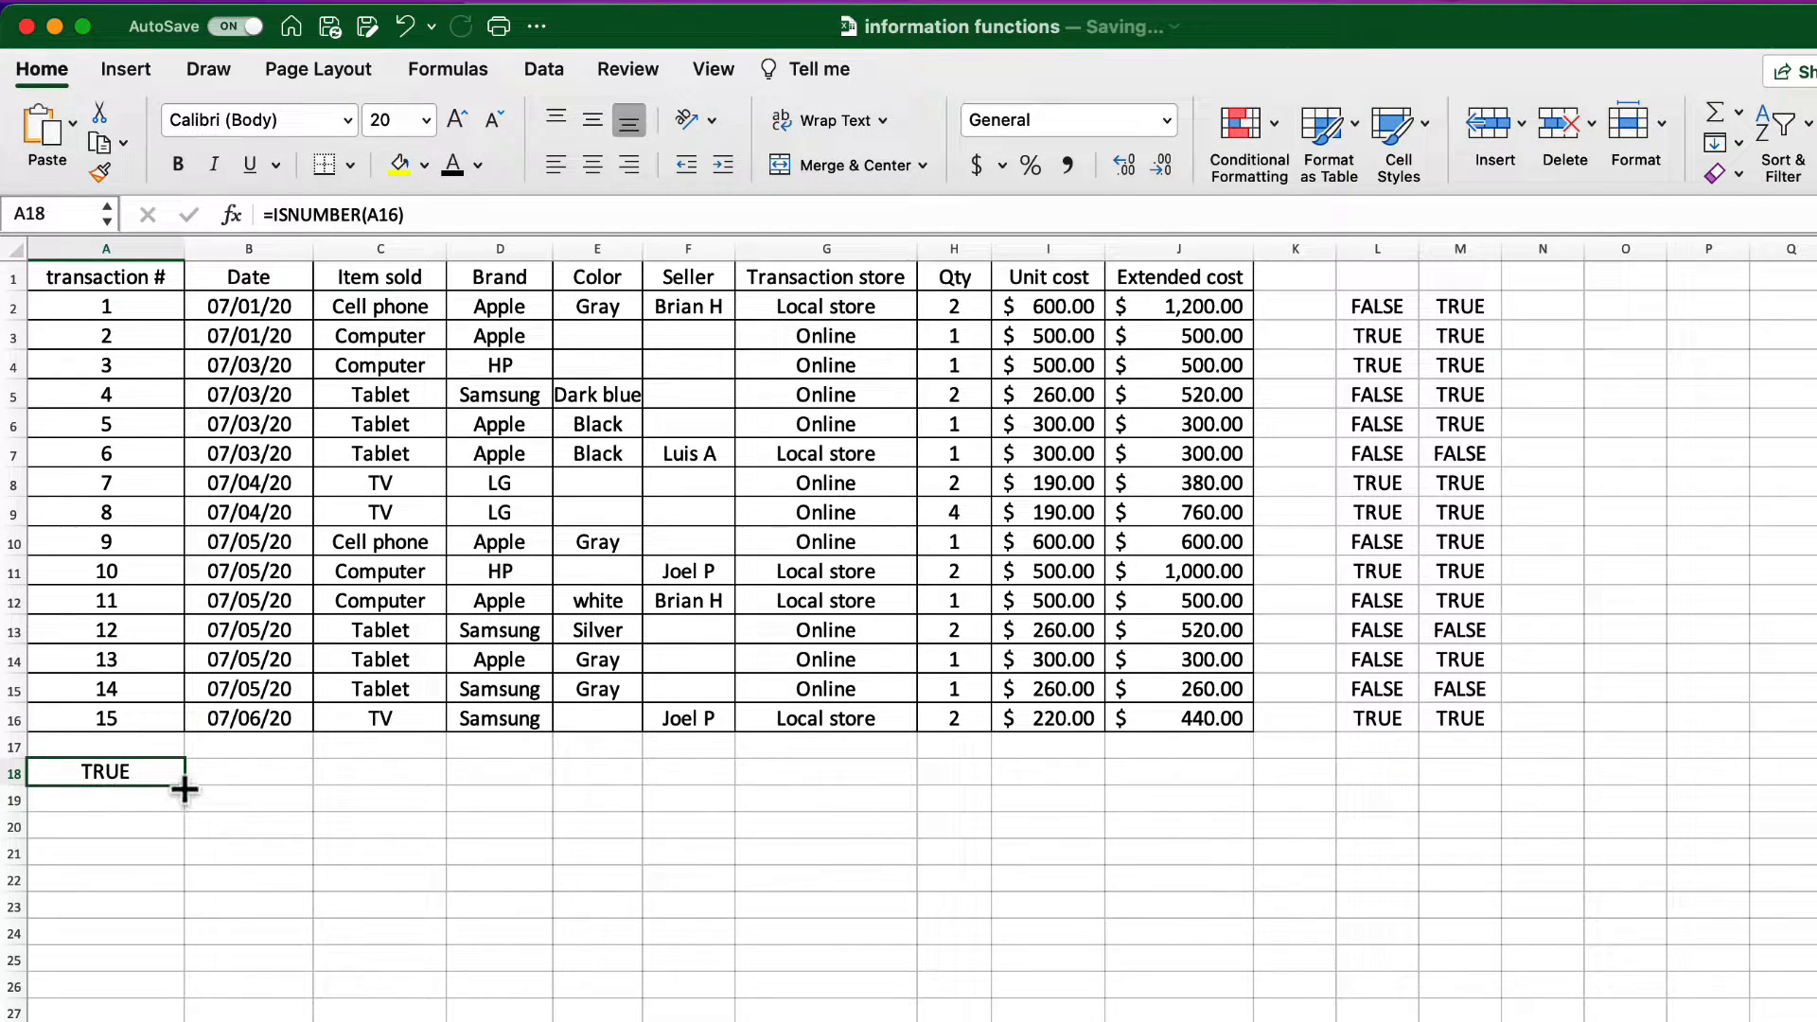
pyautogui.moveTo(184, 786); pyautogui.dragTo(1228, 790)
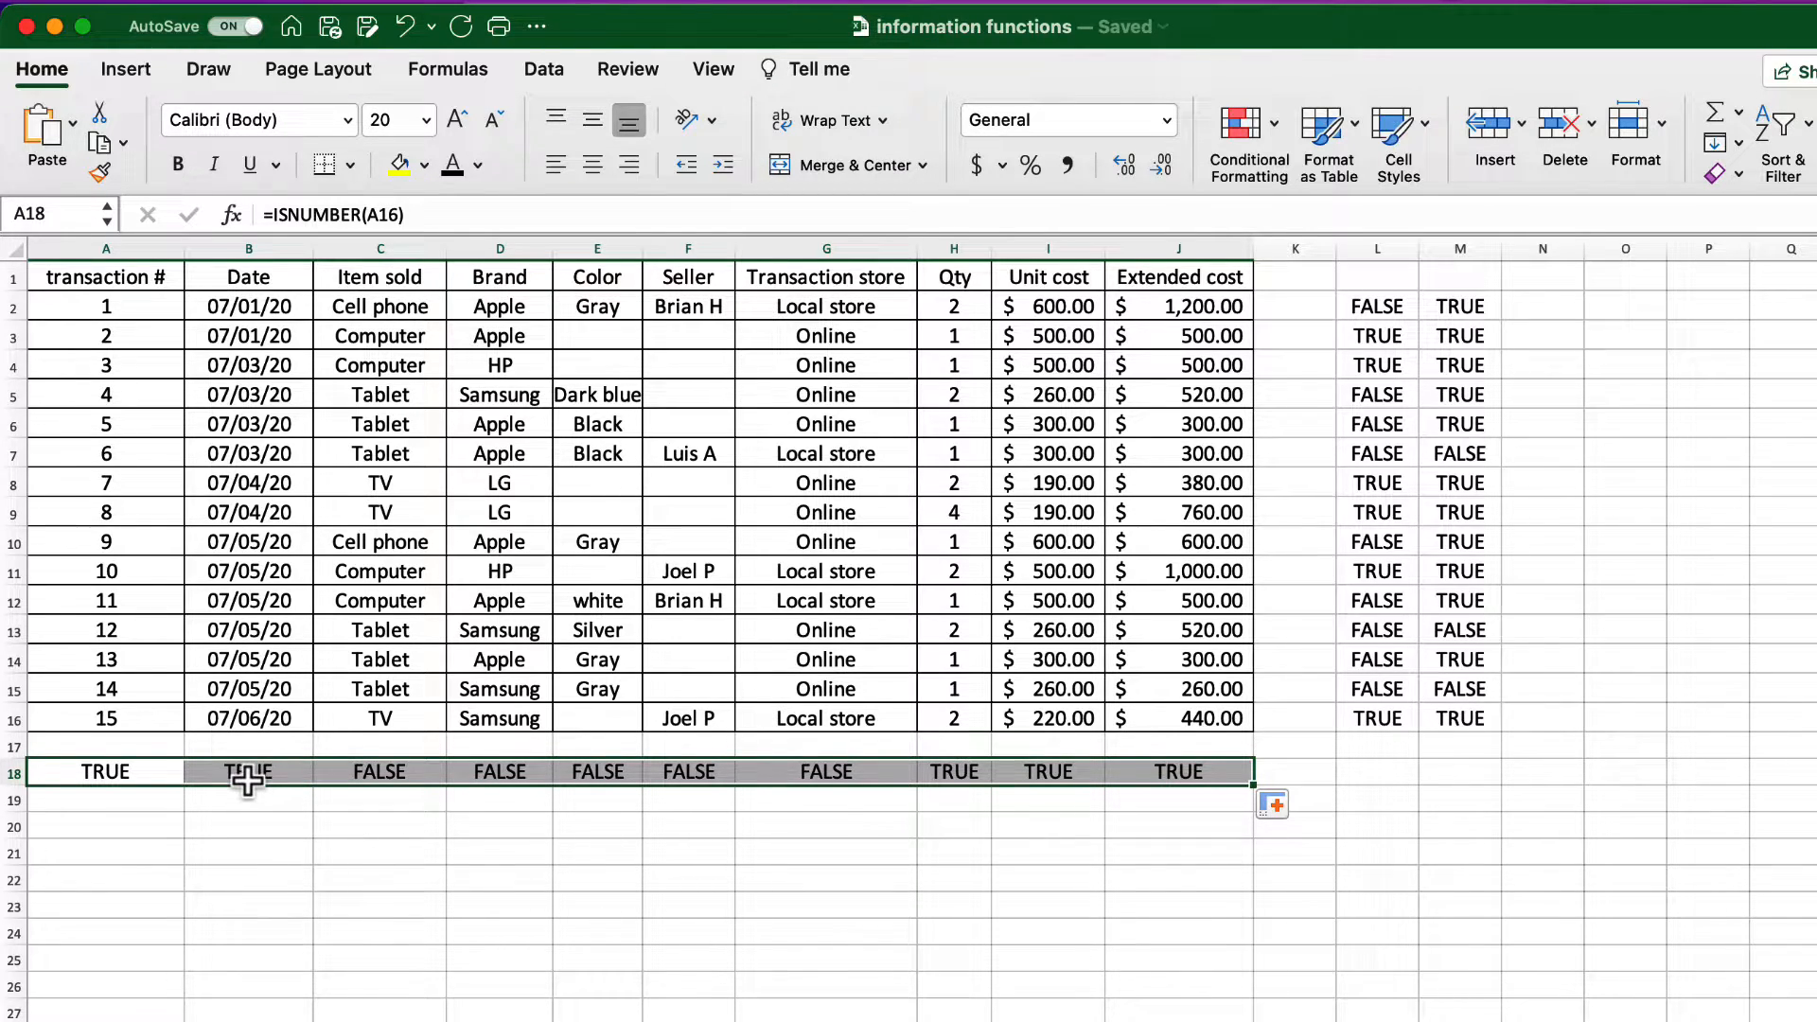
pyautogui.click(248, 779)
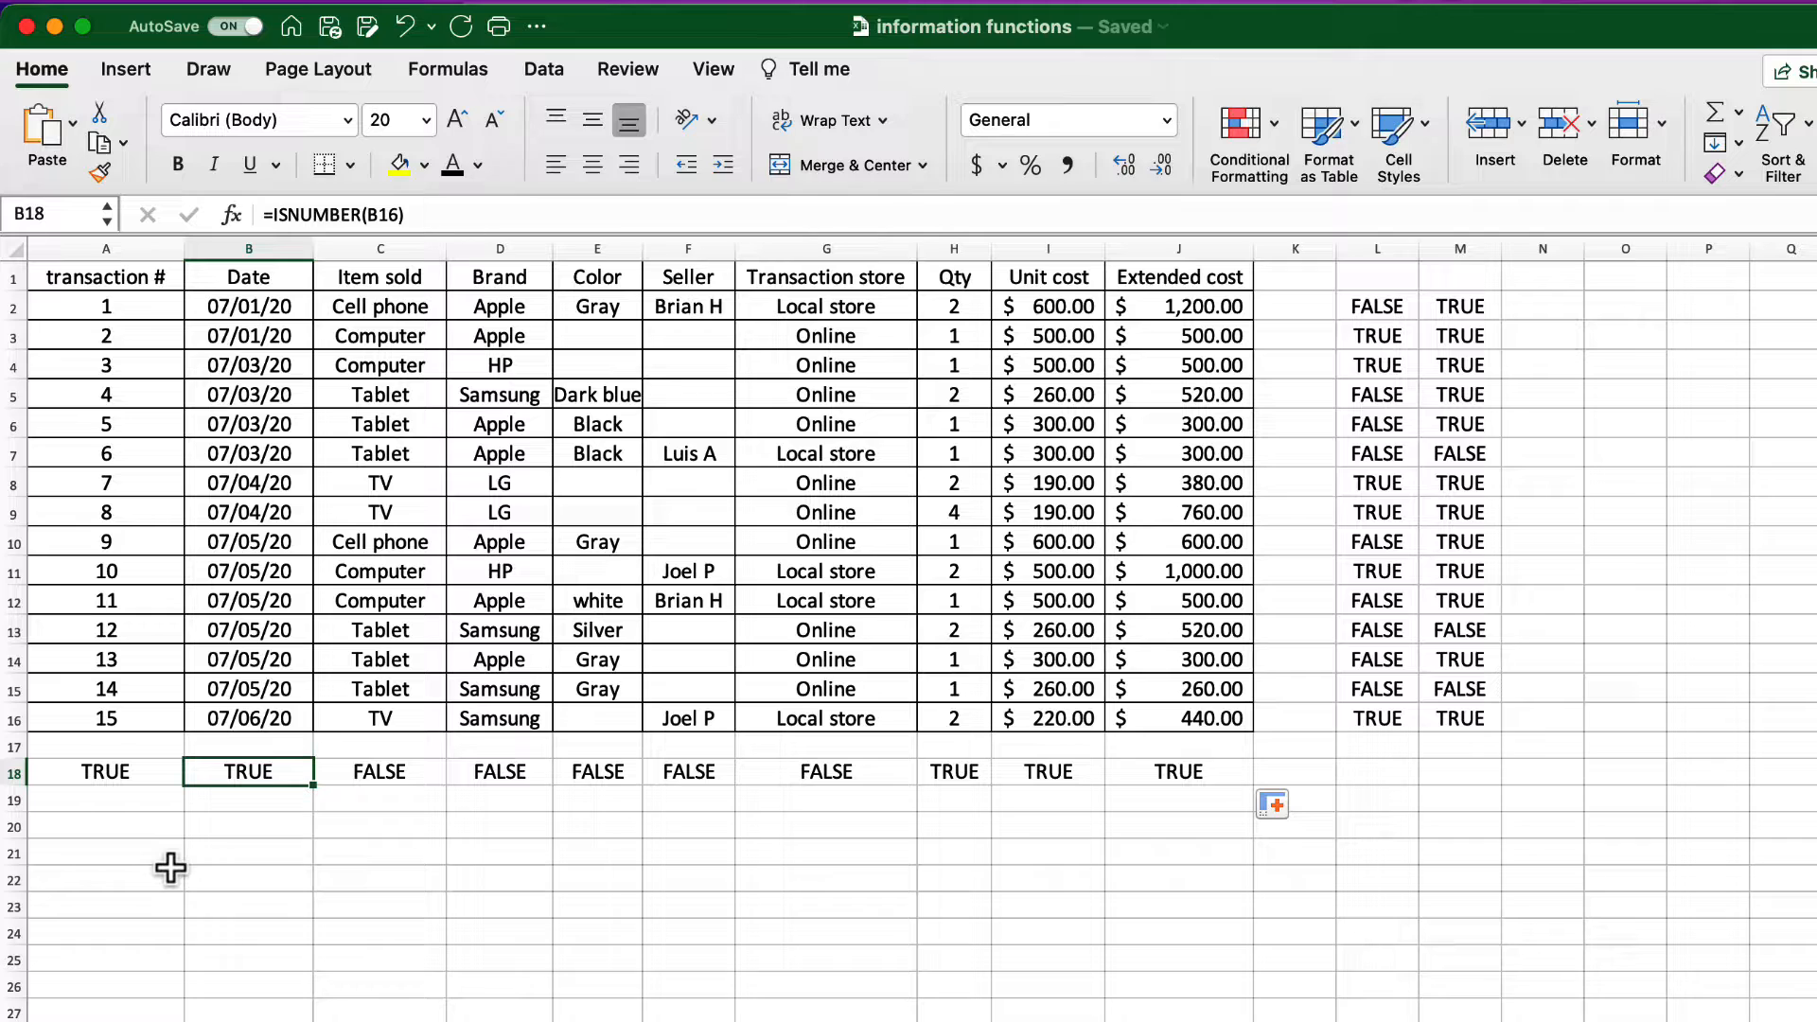
# Step: Enter =ISTEXT(A16) in cell A19 and fill it across through J19
pyautogui.click(122, 801)
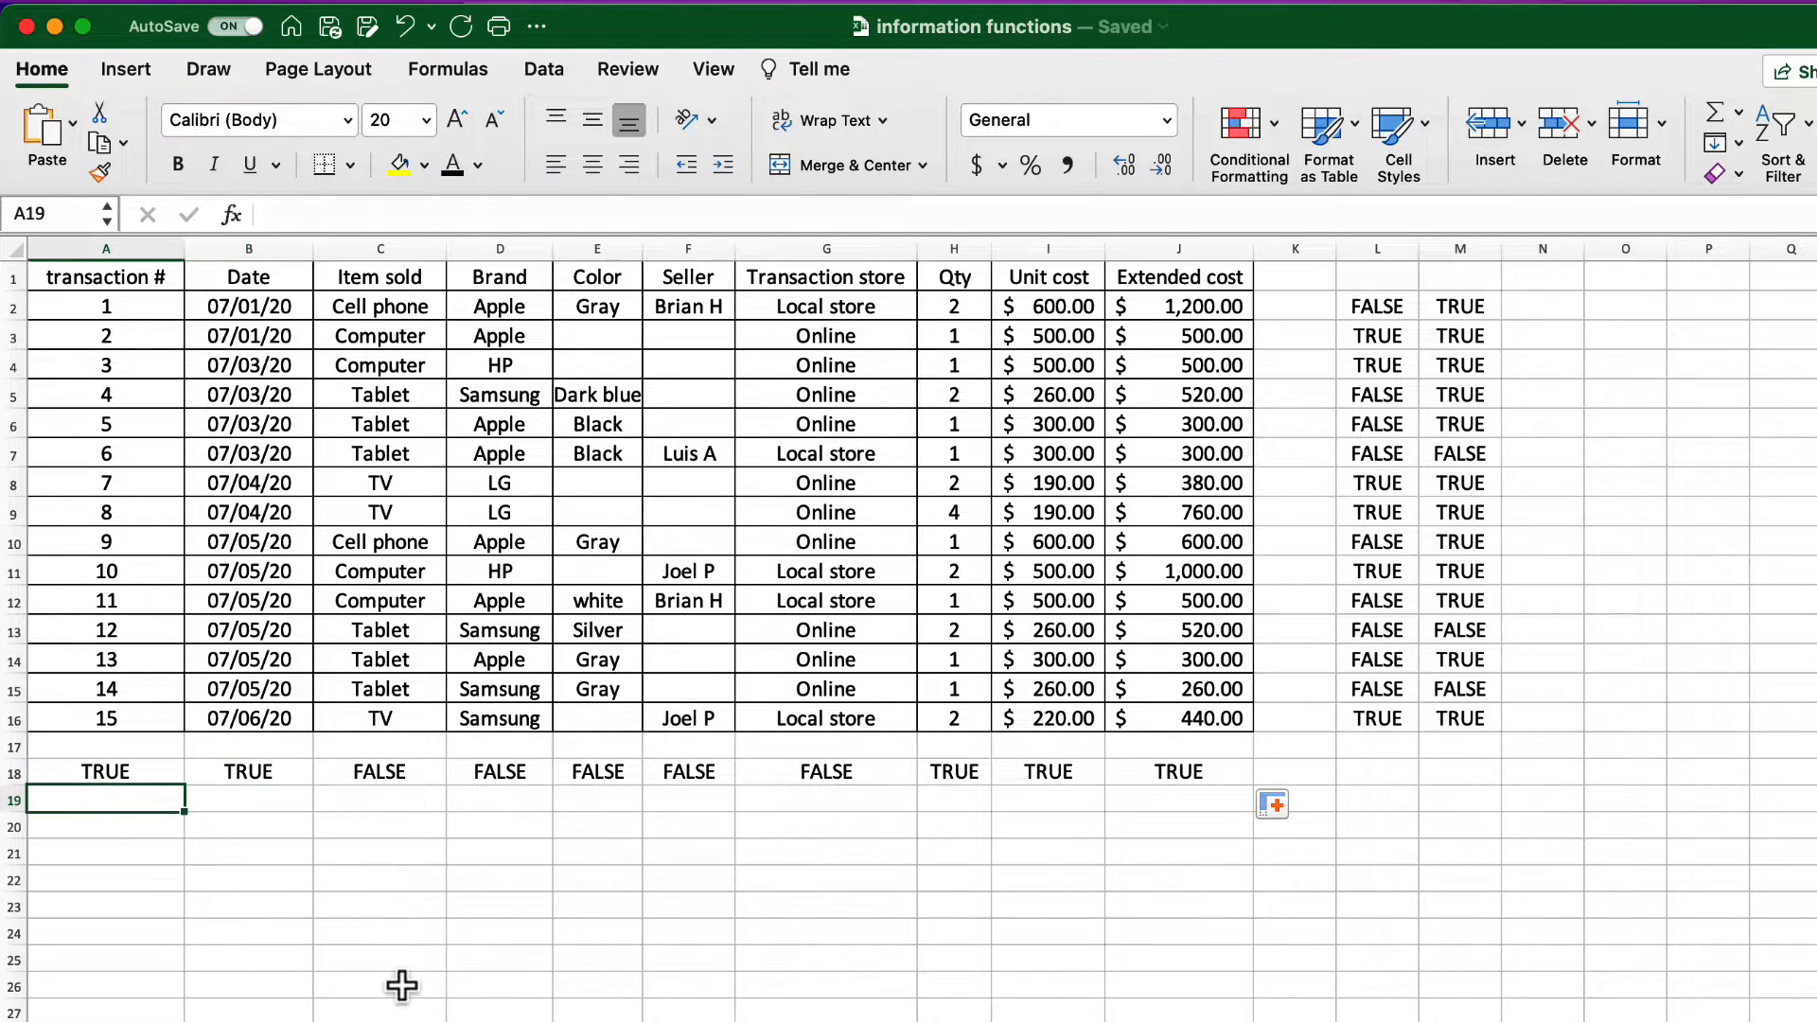
pyautogui.write('=')
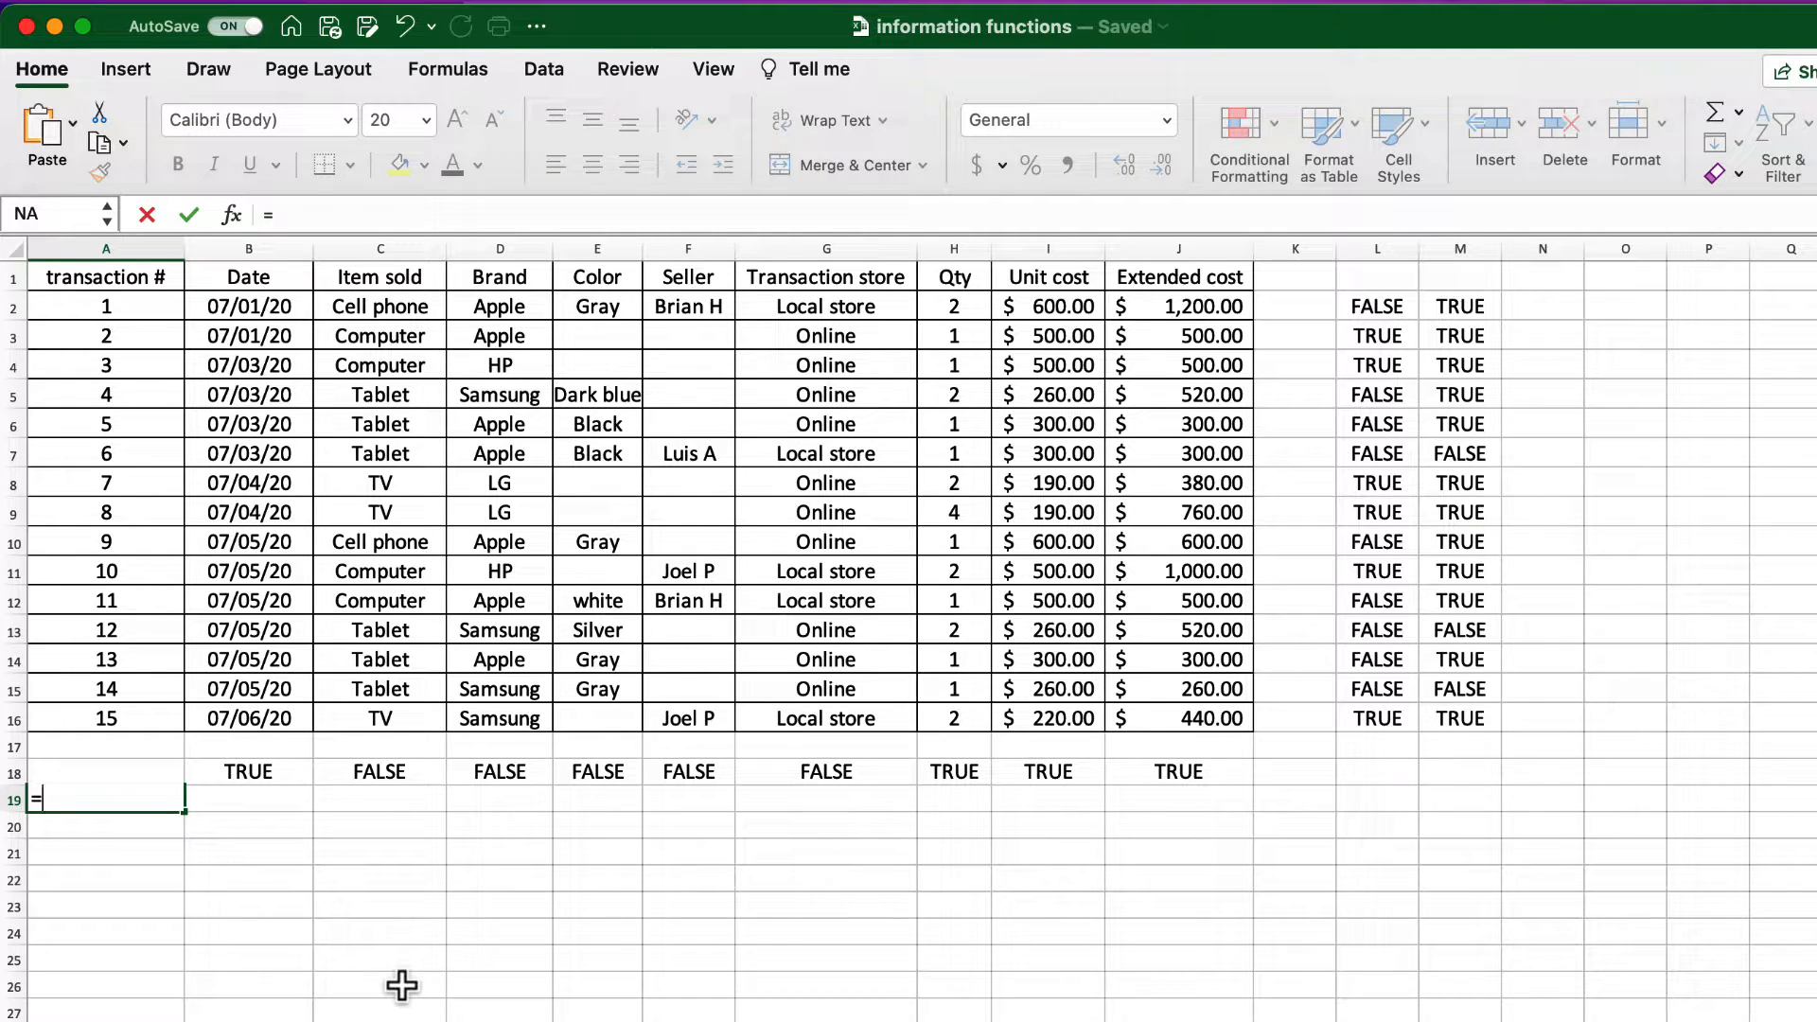
pyautogui.write('istext')
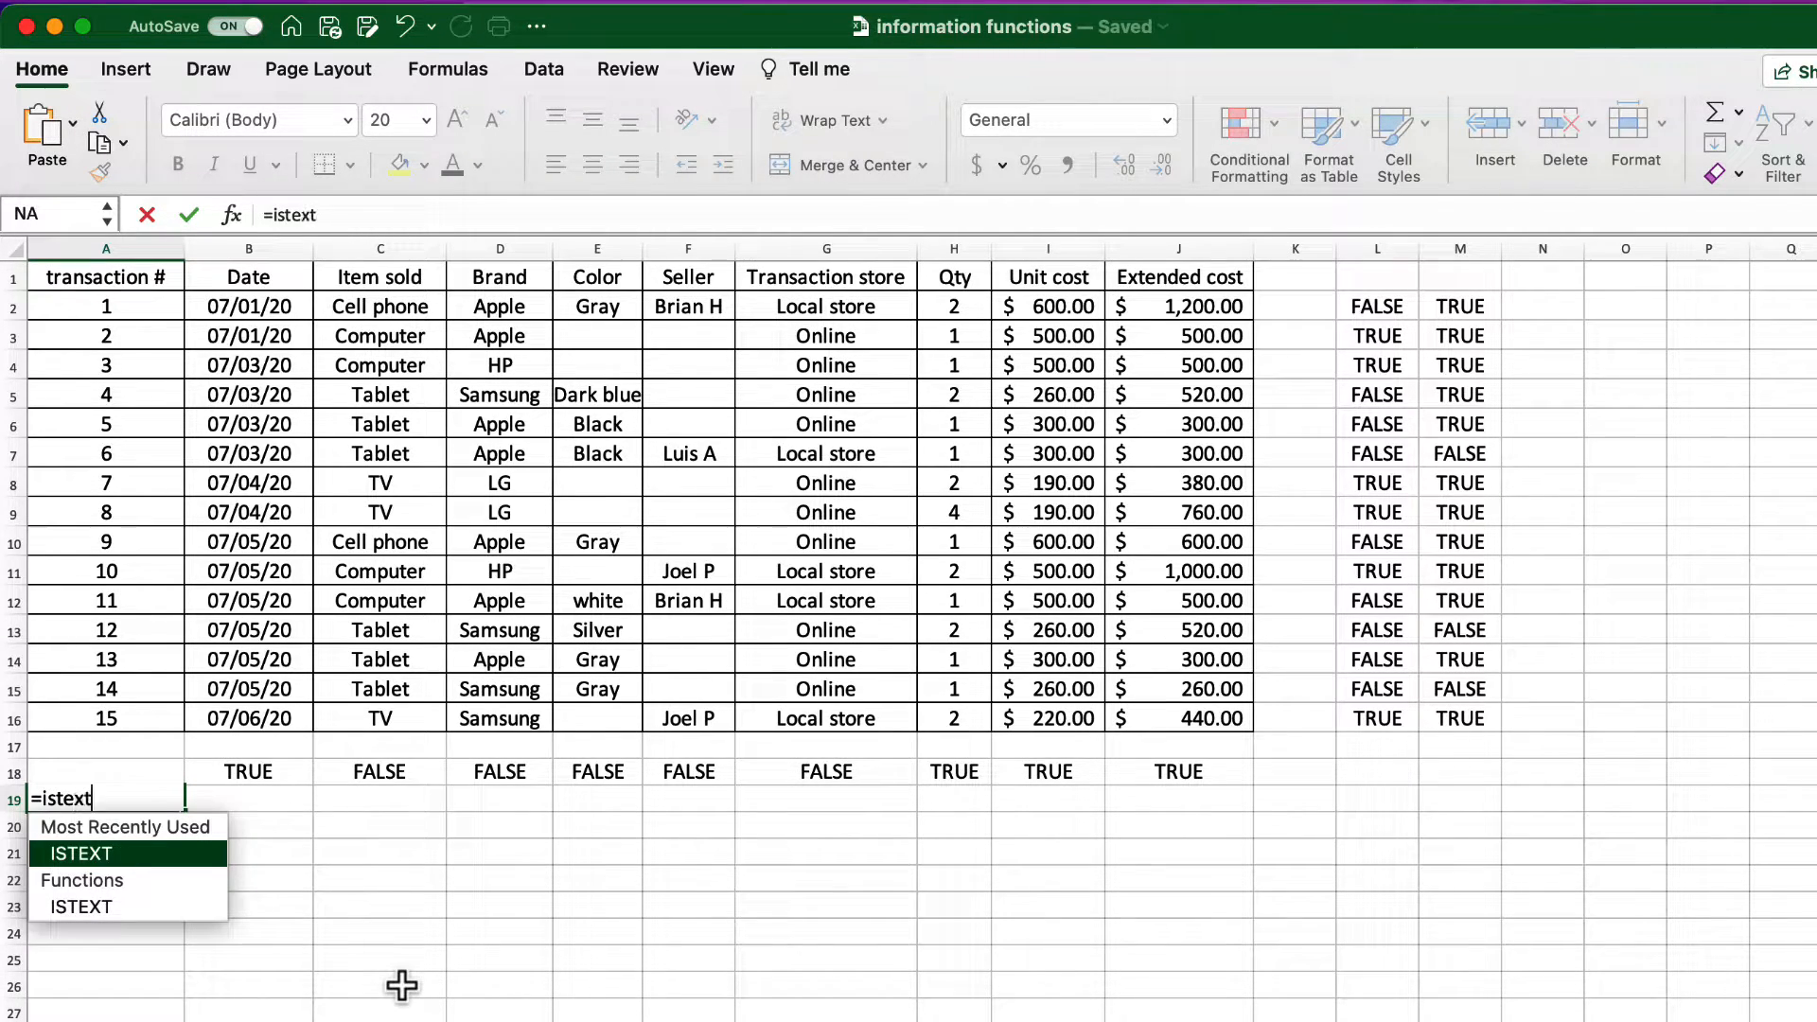
pyautogui.write('(')
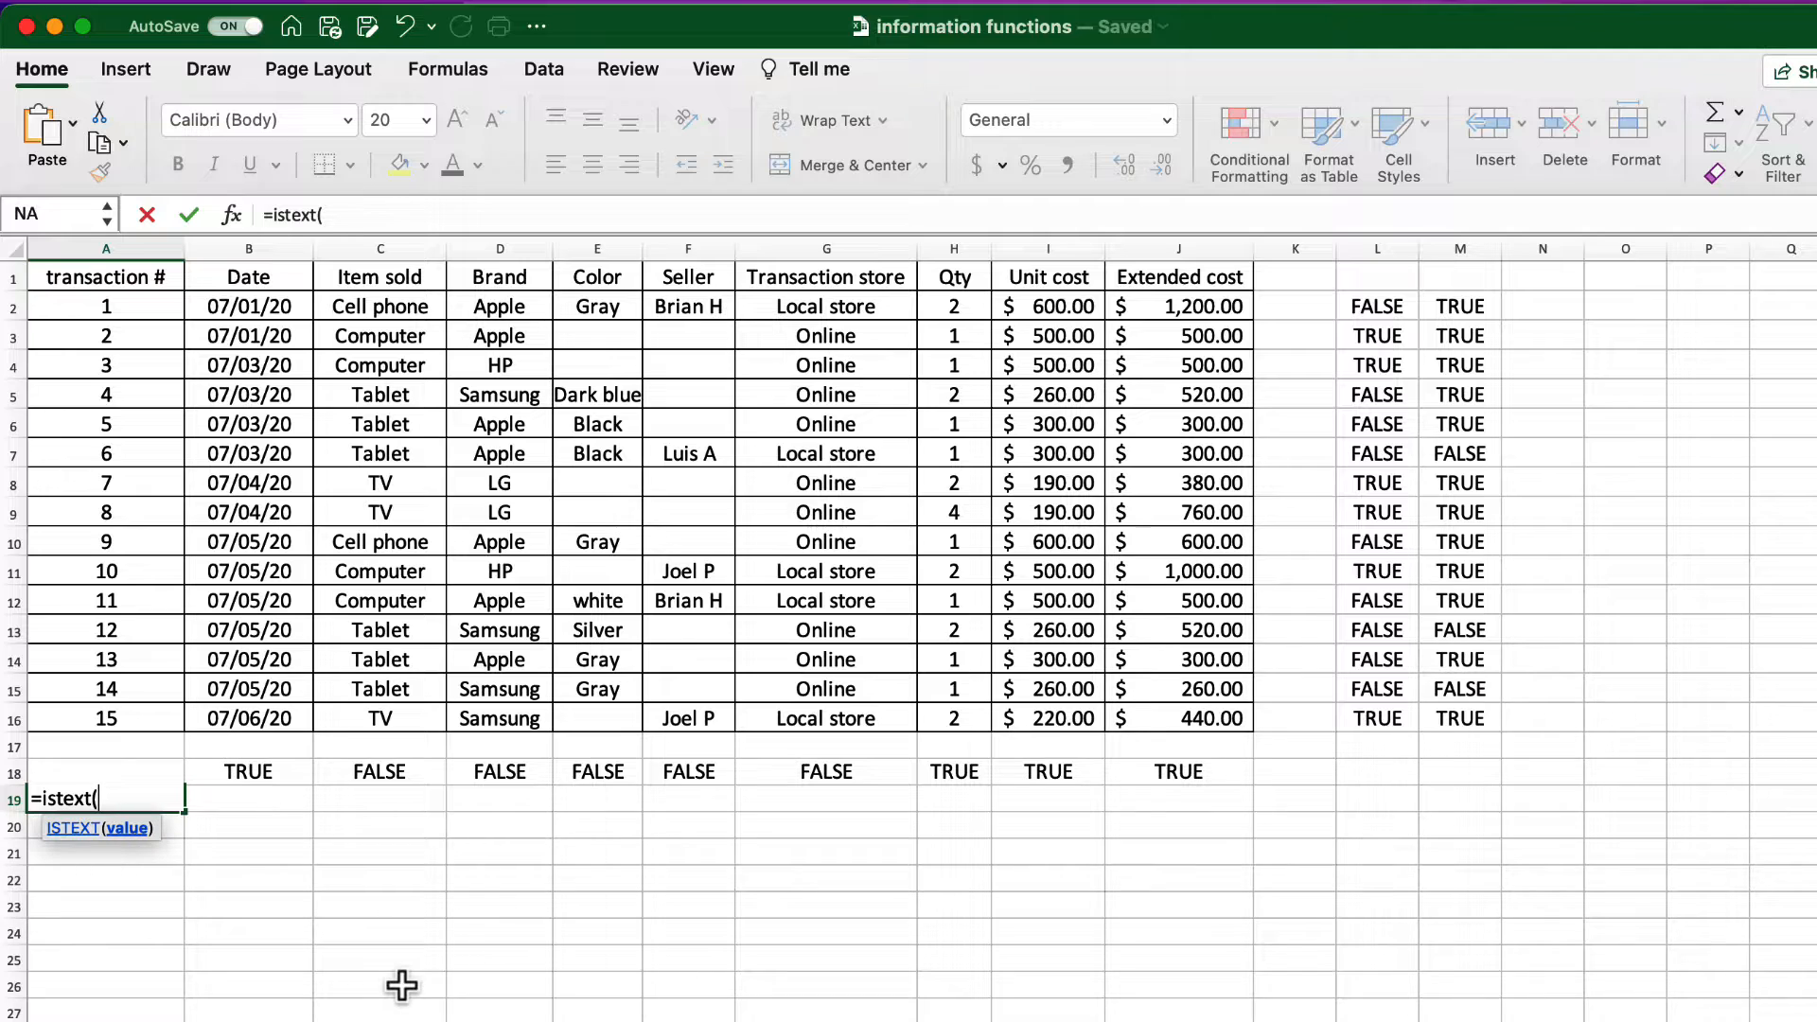
pyautogui.click(115, 717)
pyautogui.write(')')
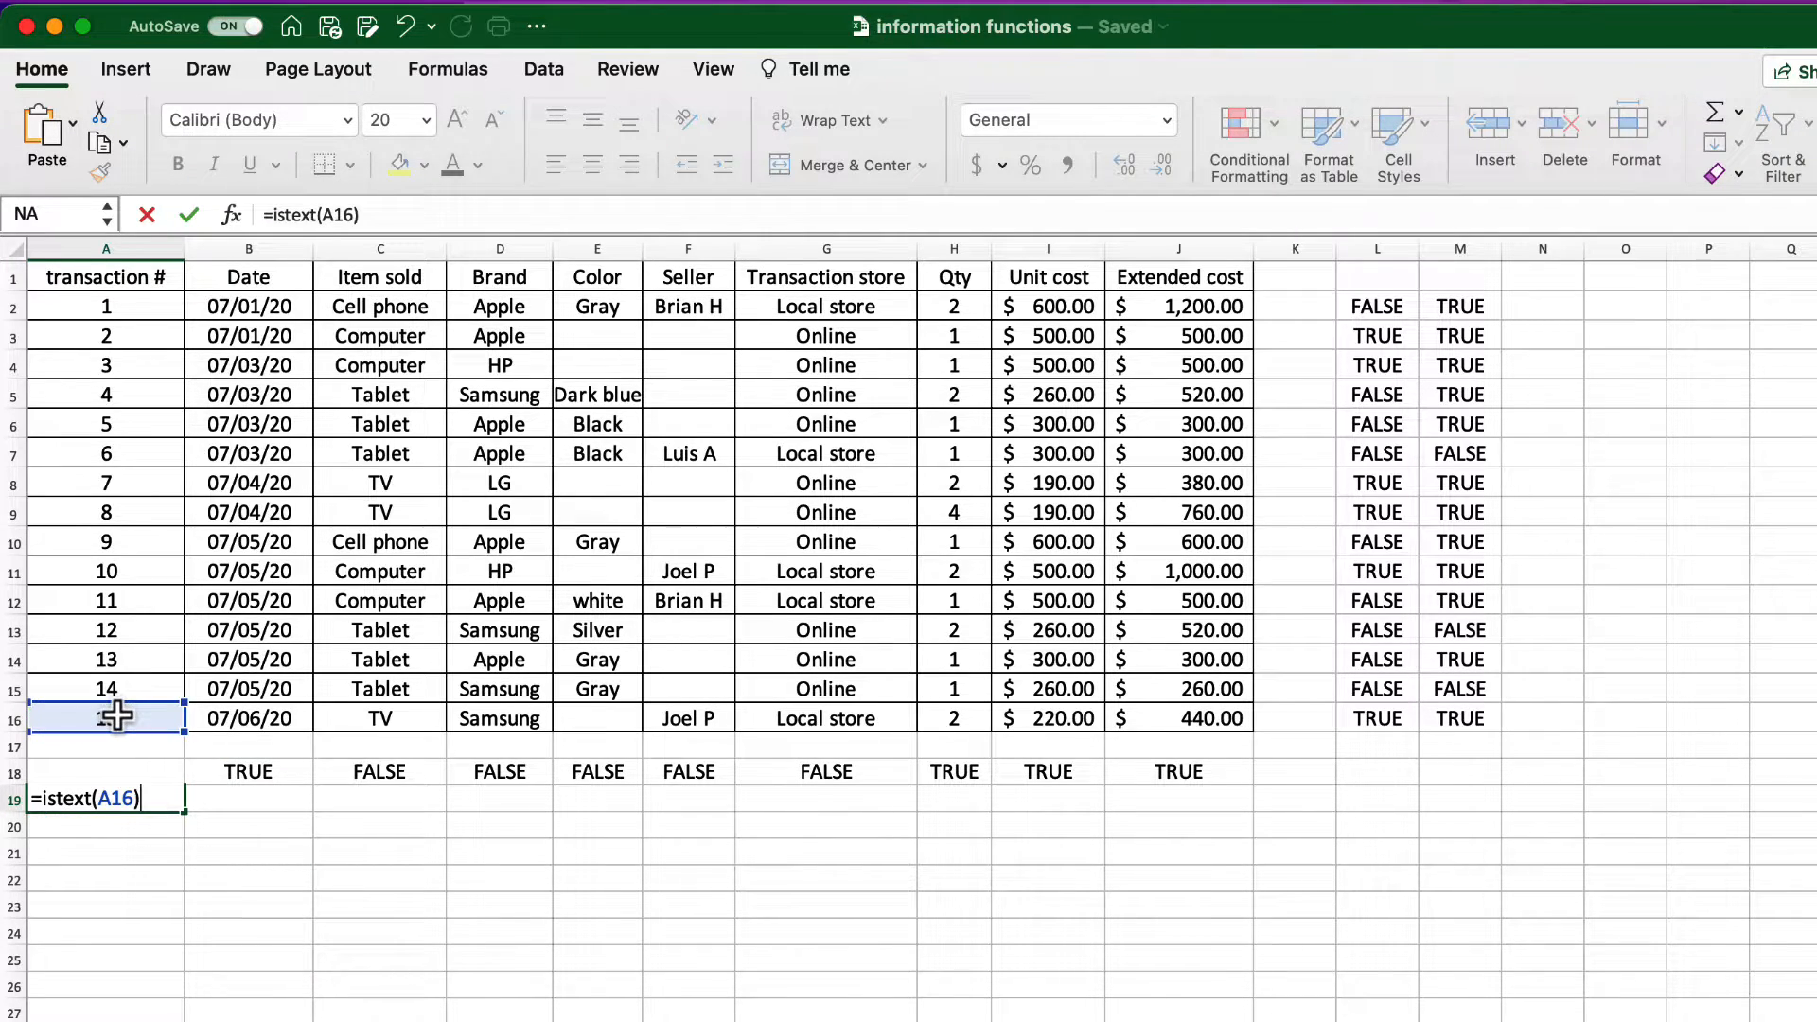
pyautogui.press('Return')
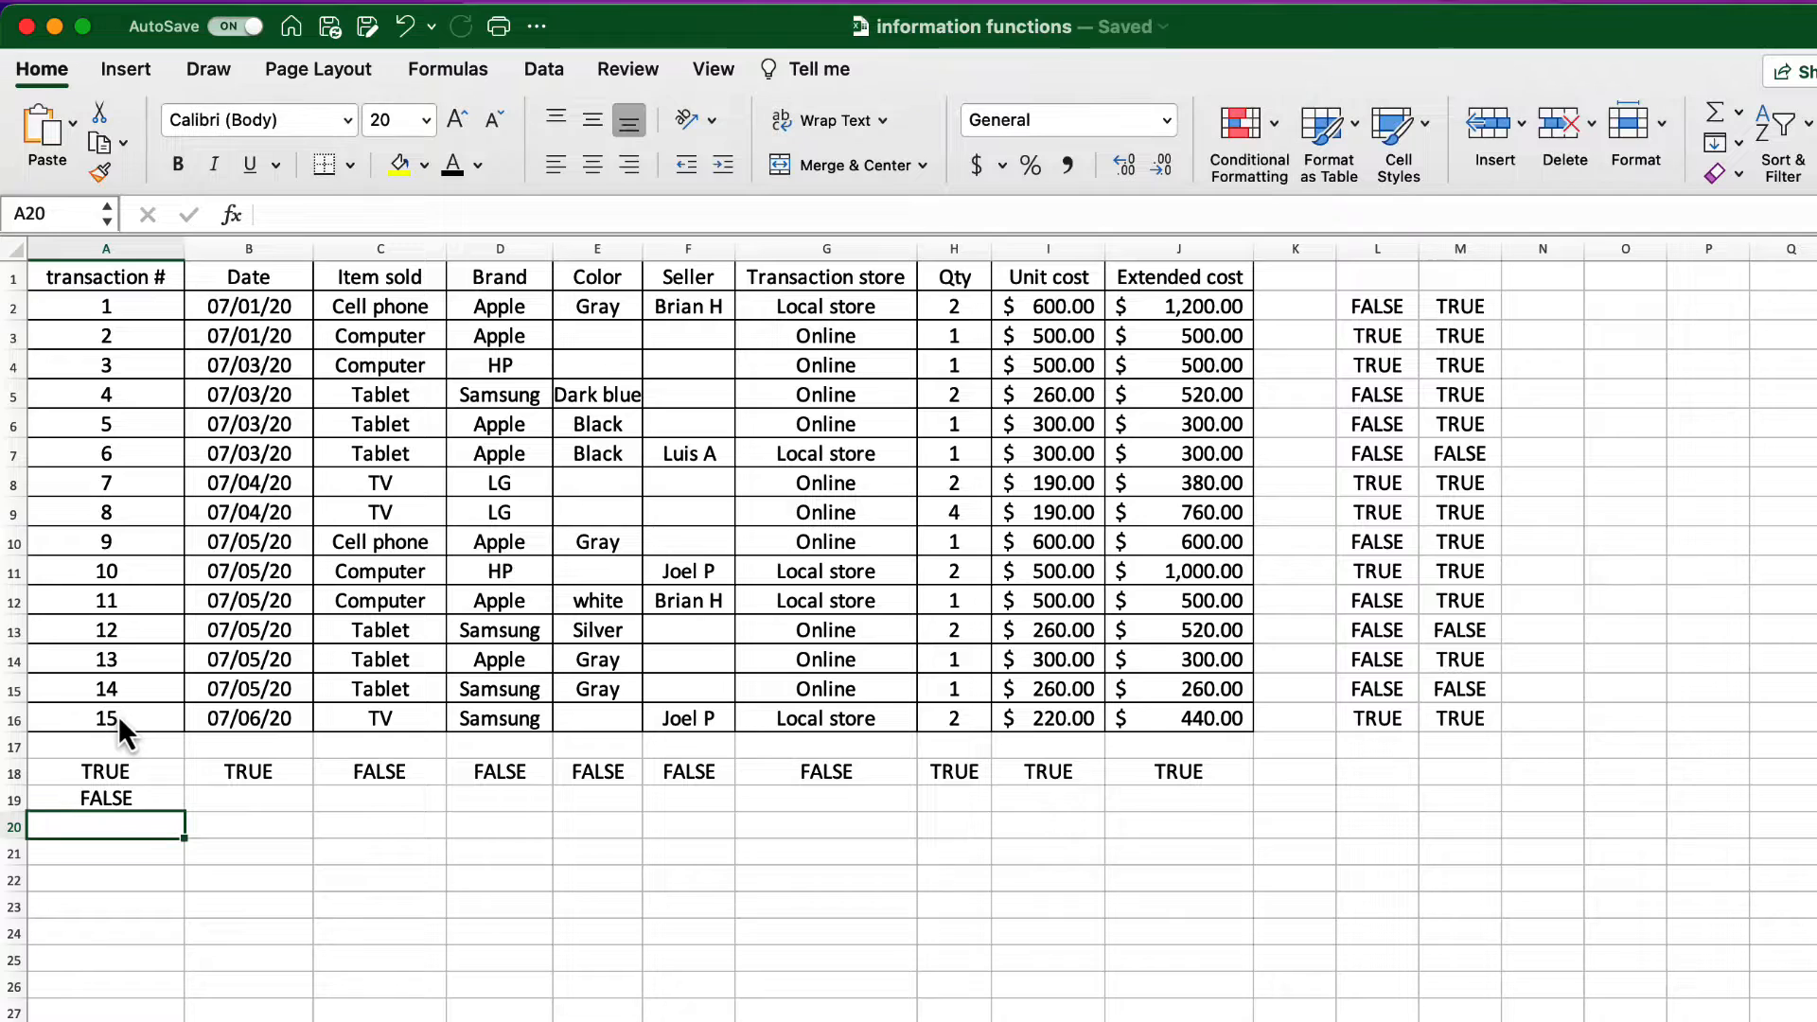
pyautogui.click(147, 799)
pyautogui.moveTo(183, 813); pyautogui.dragTo(1182, 809)
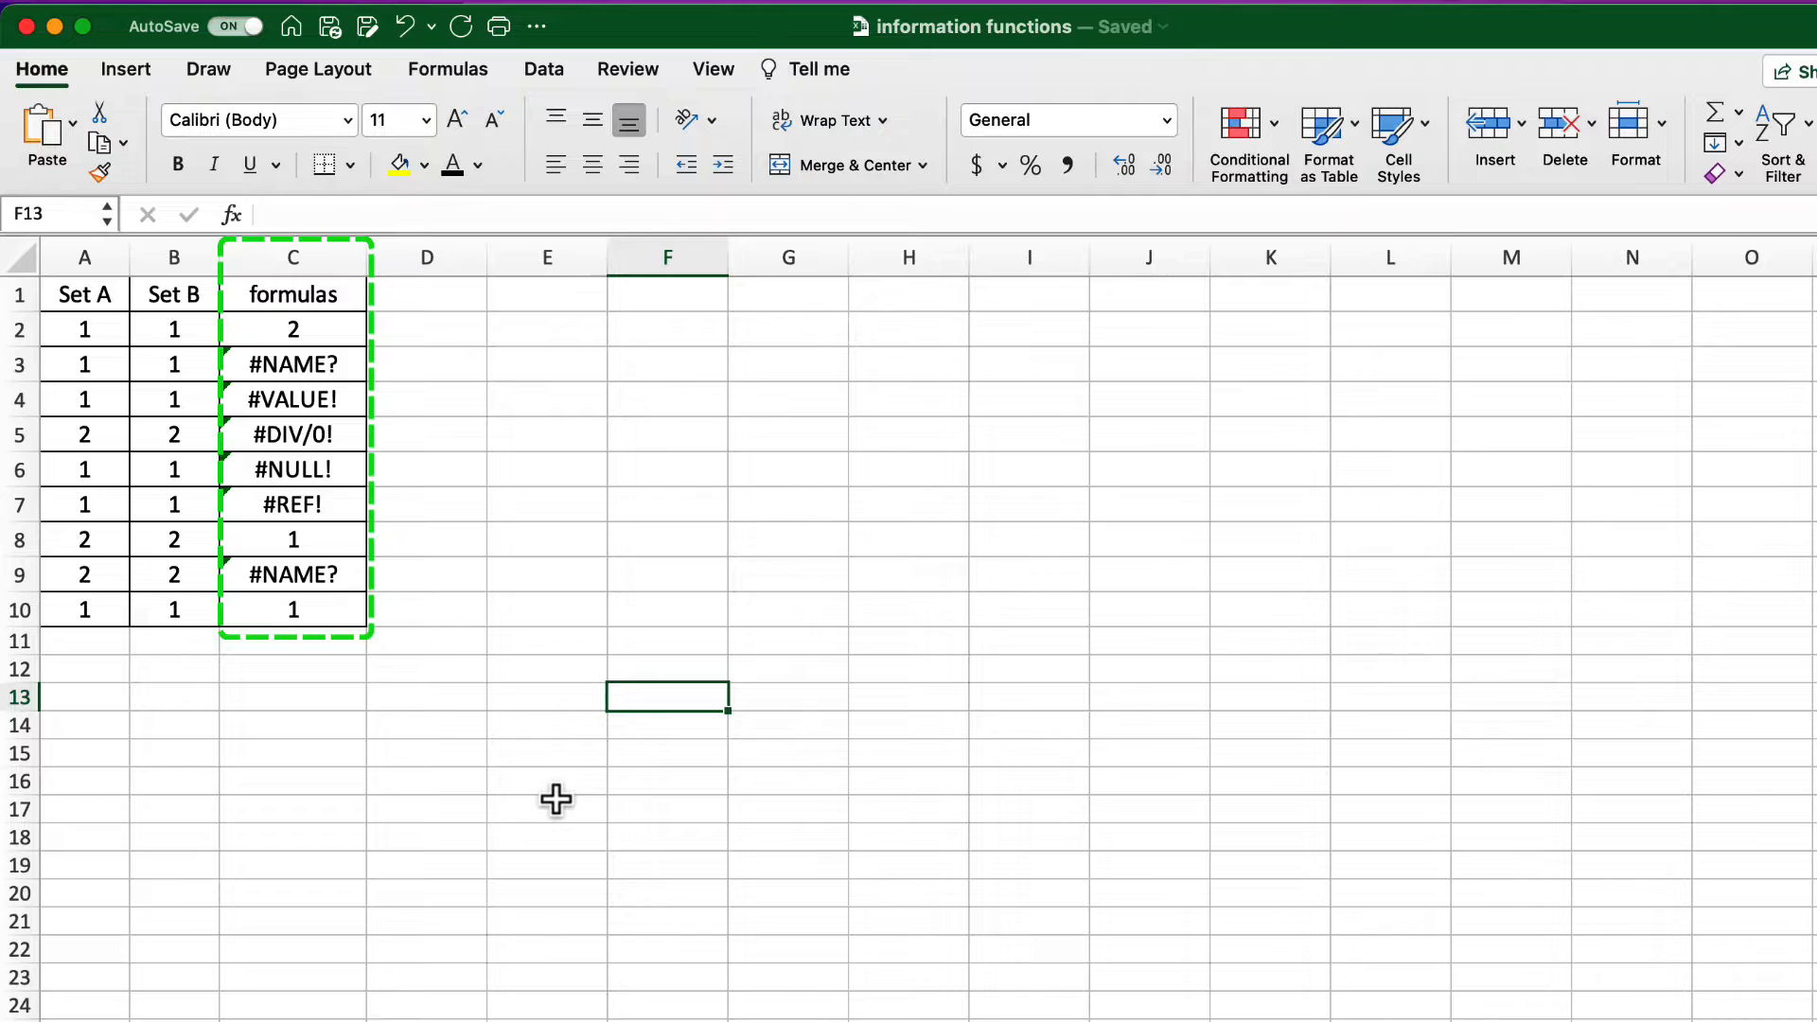
# Step: Enter =ISERROR(C2) in cell E2 of the Set A/Set B sheet and fill it down through E10
pyautogui.click(573, 336)
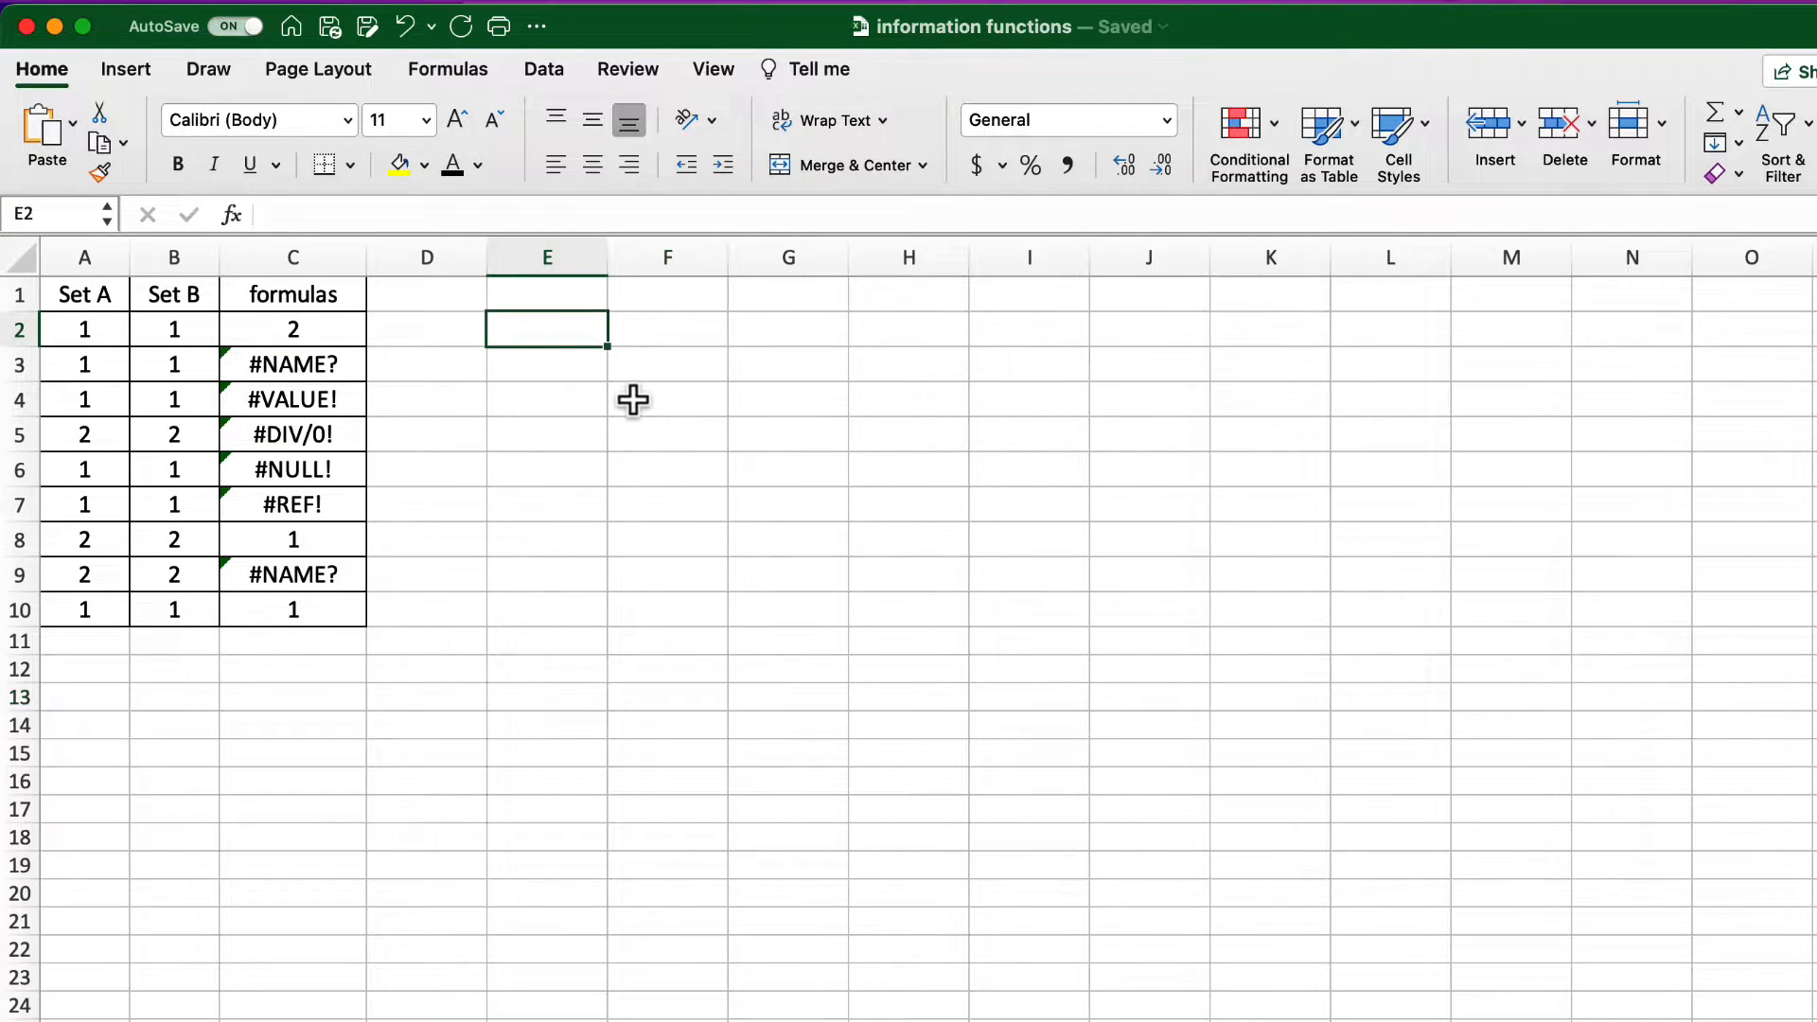
pyautogui.write('=')
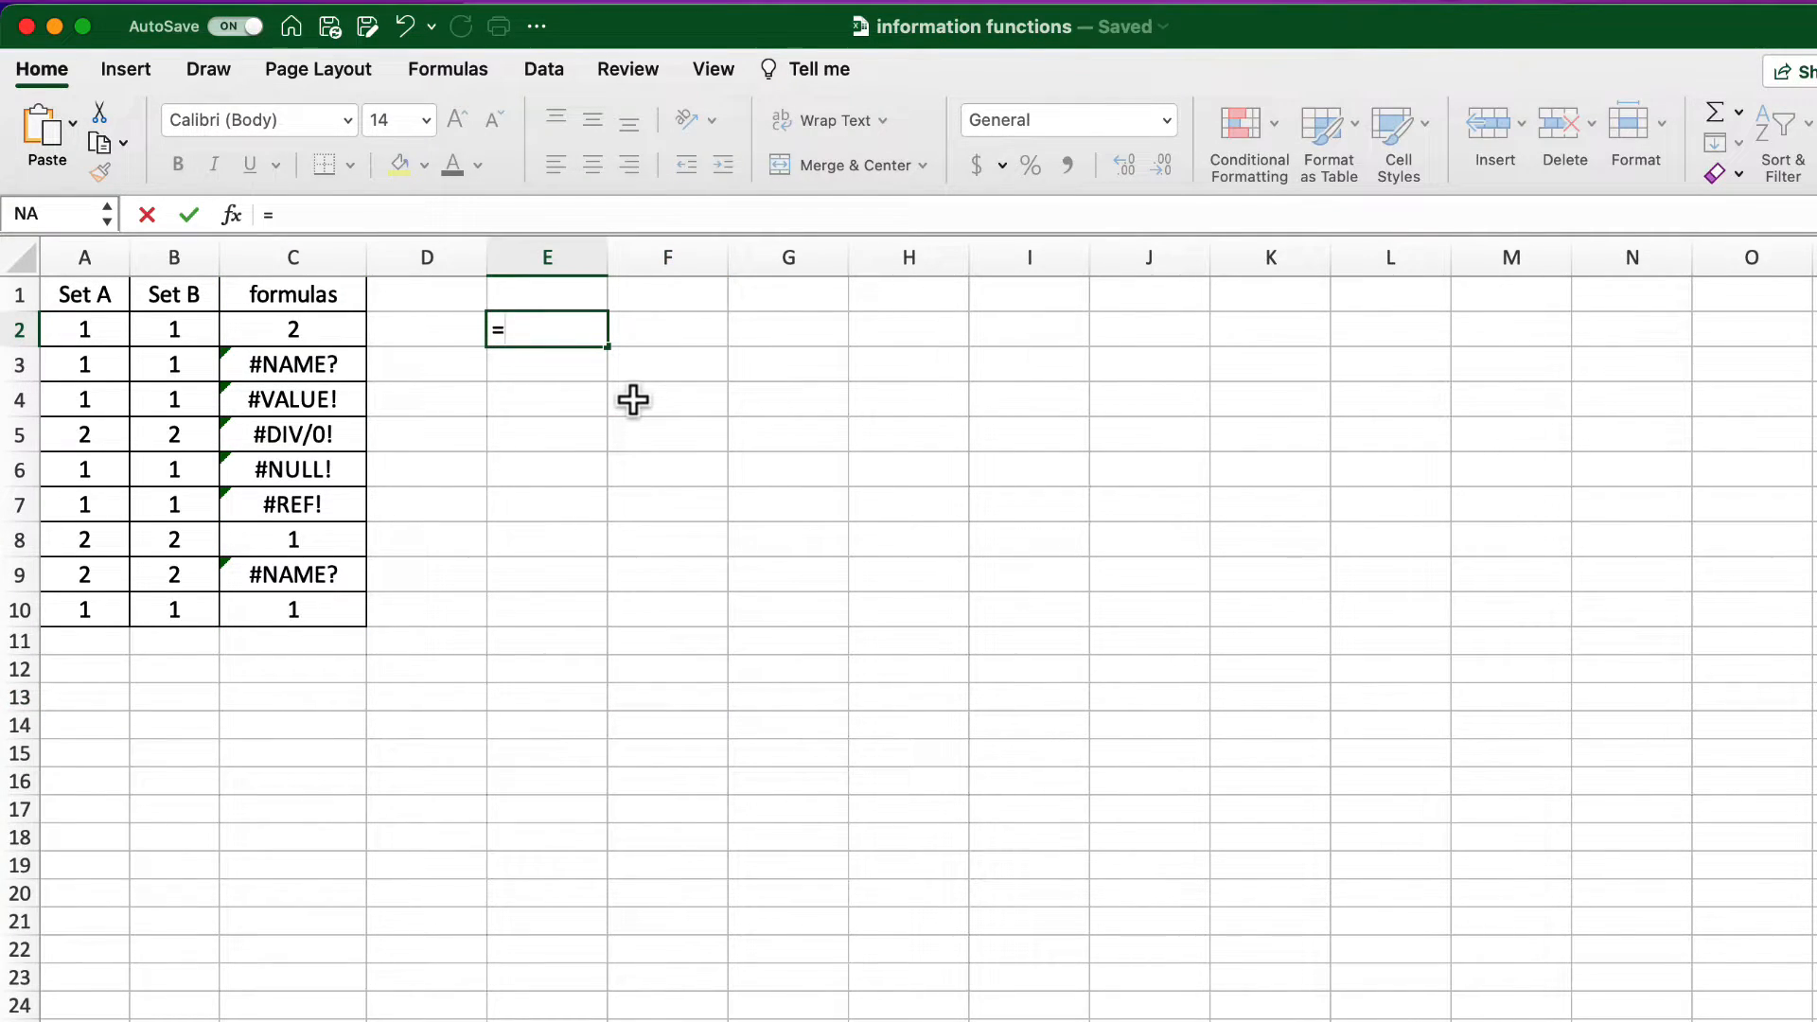
pyautogui.write('is')
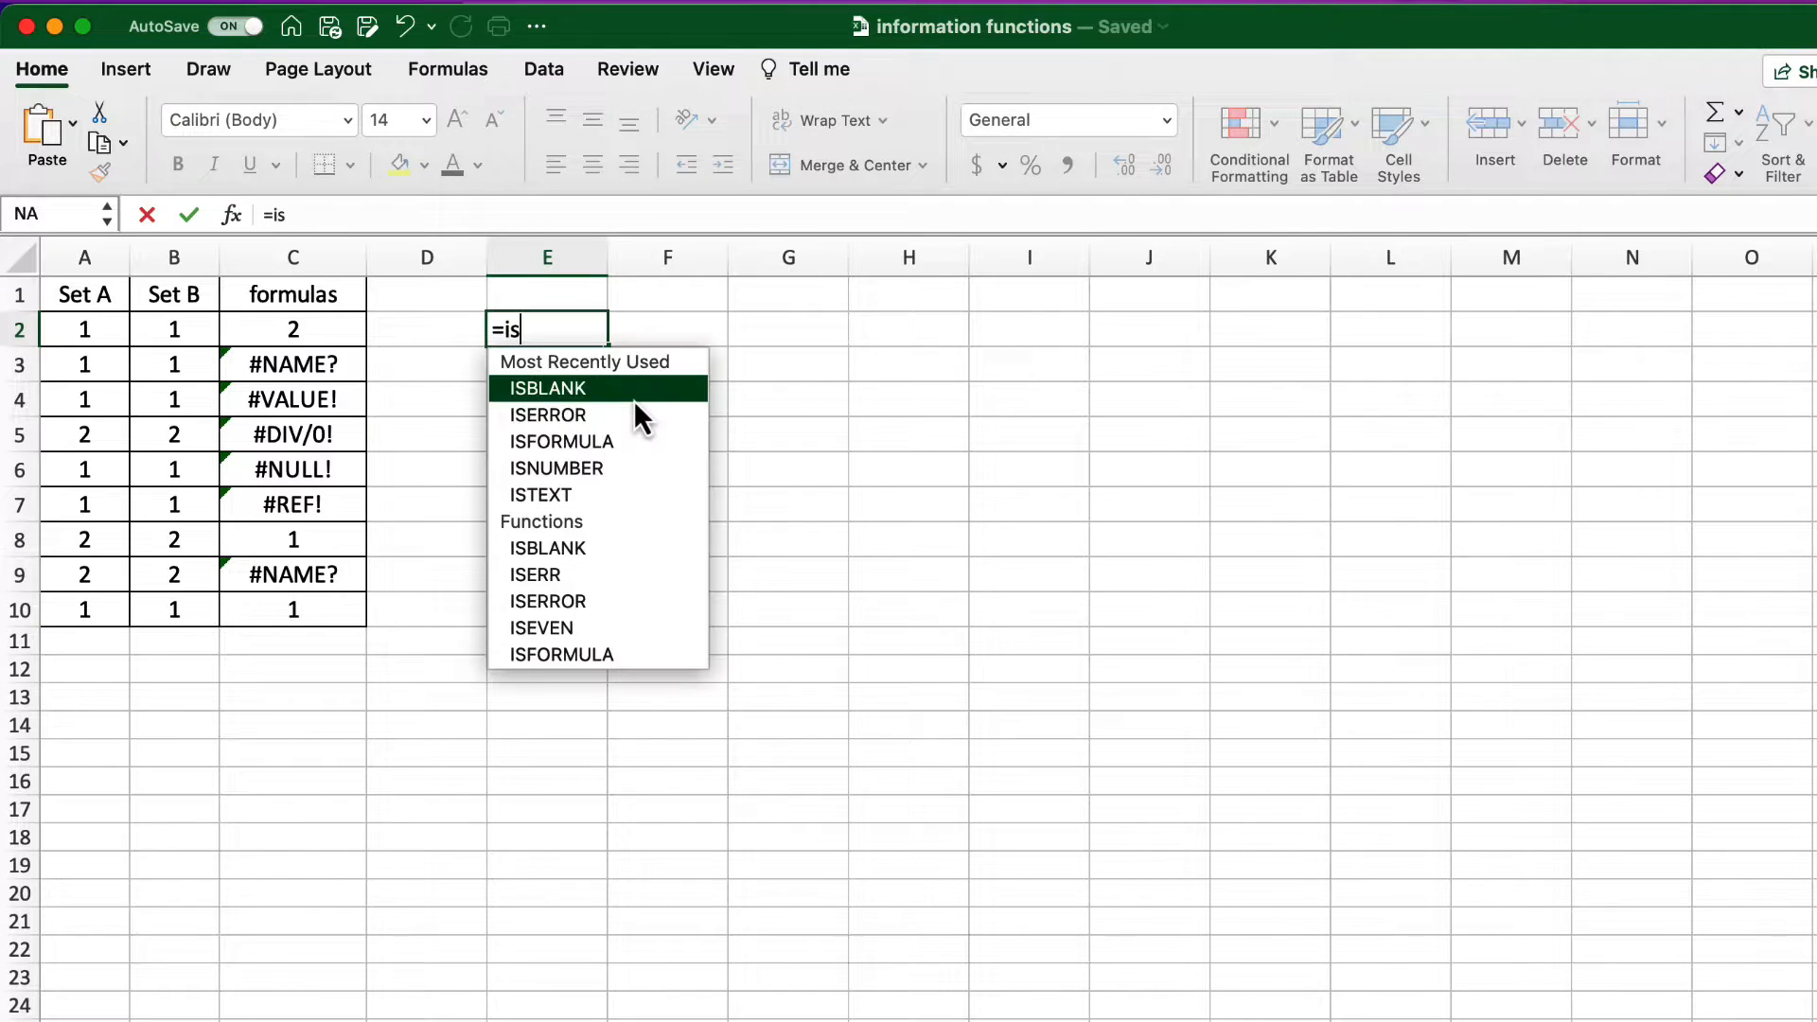
pyautogui.write('error(')
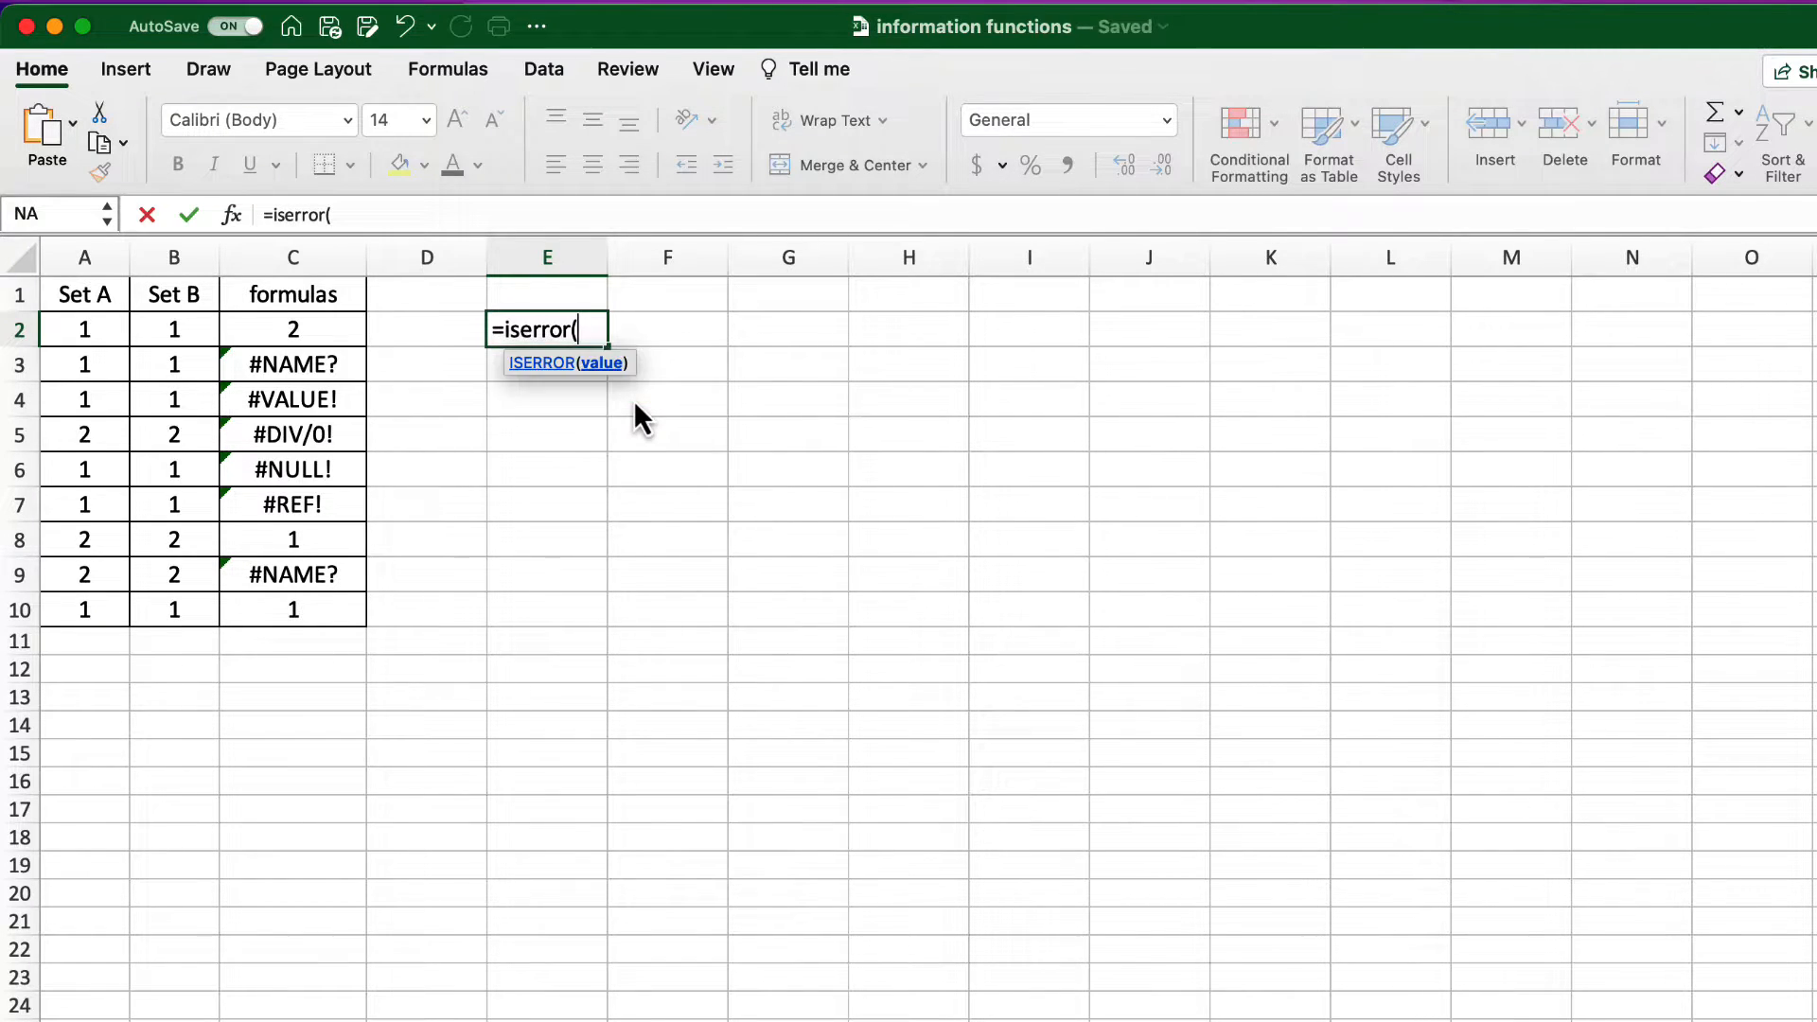
pyautogui.click(306, 331)
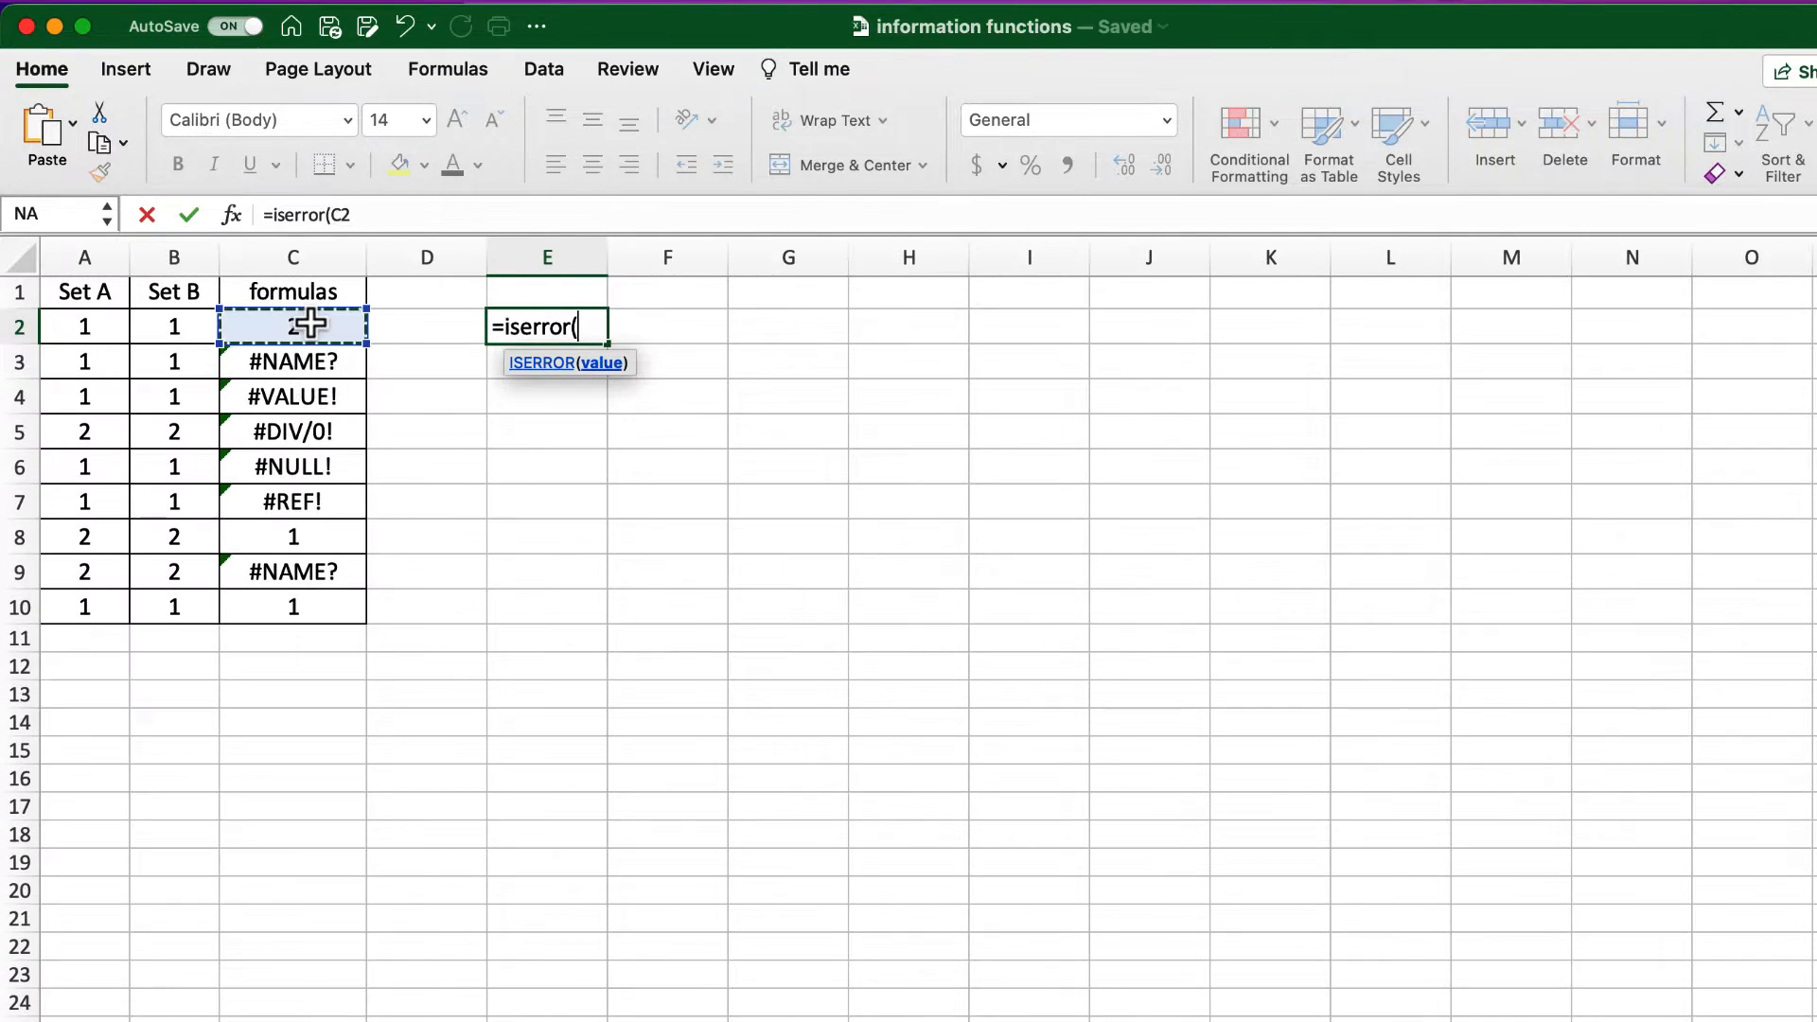
pyautogui.write(')')
pyautogui.press('Return')
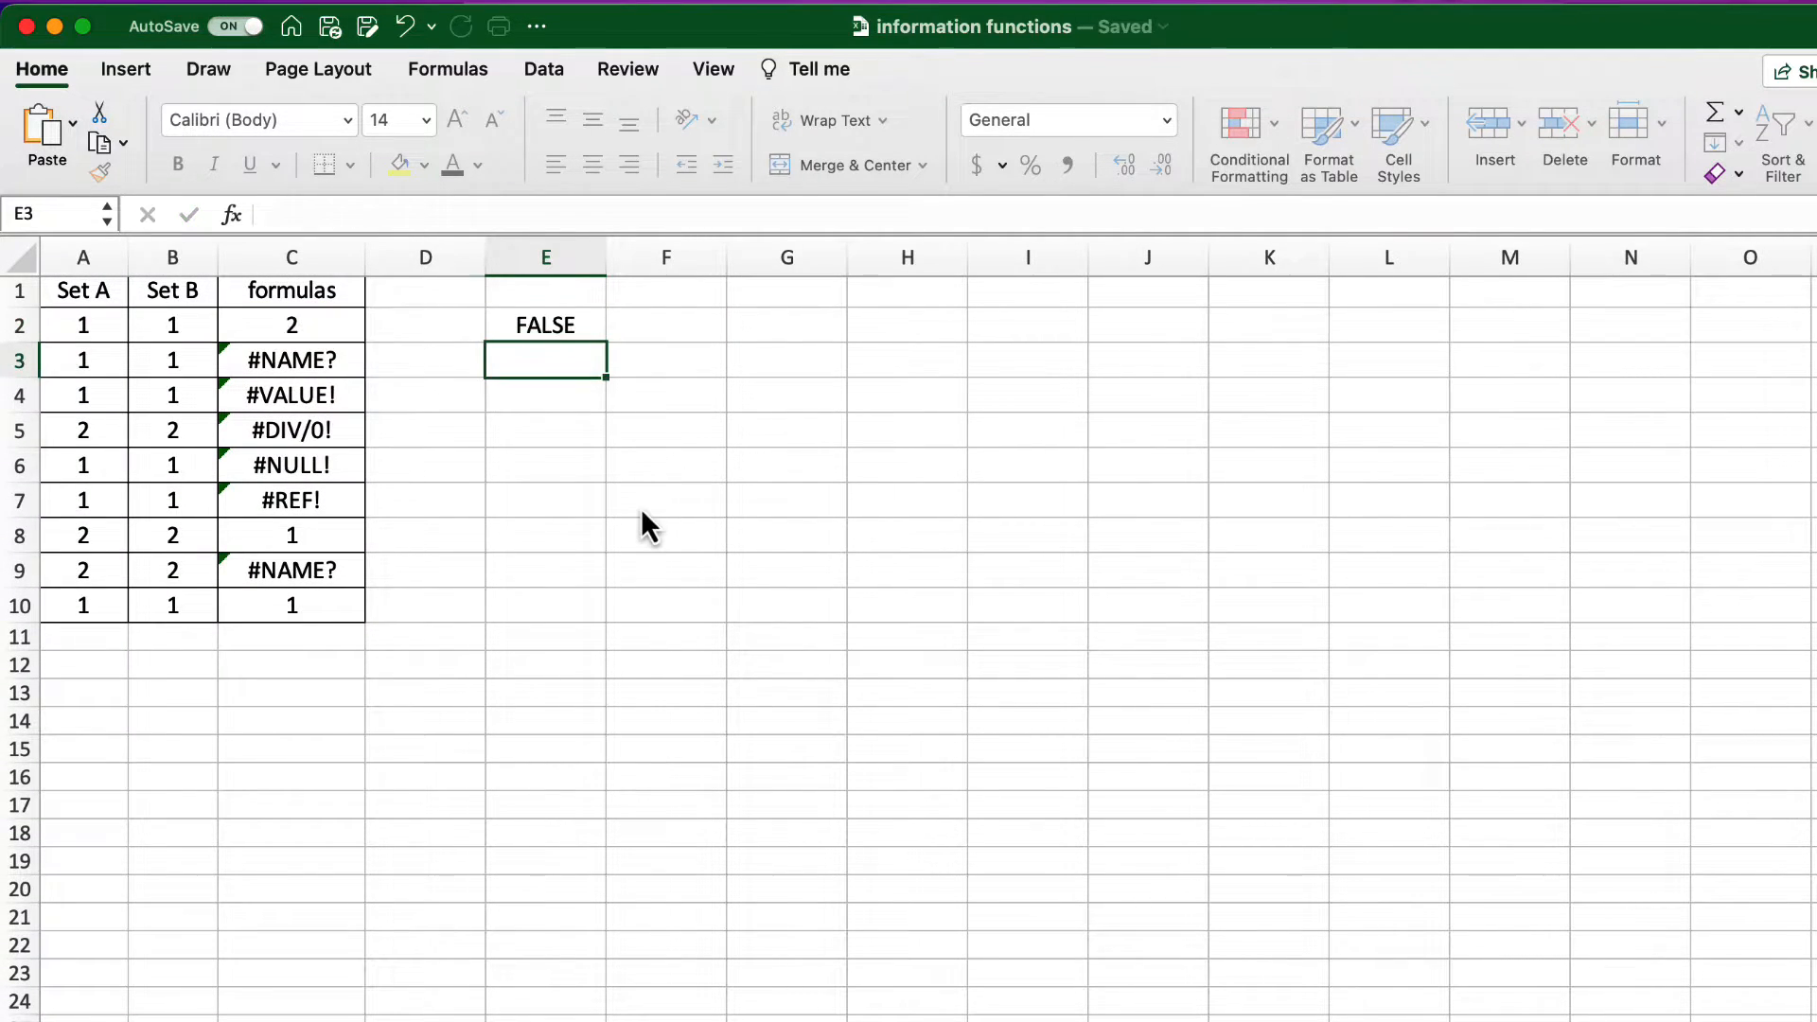
pyautogui.click(587, 331)
pyautogui.moveTo(600, 350); pyautogui.dragTo(587, 619)
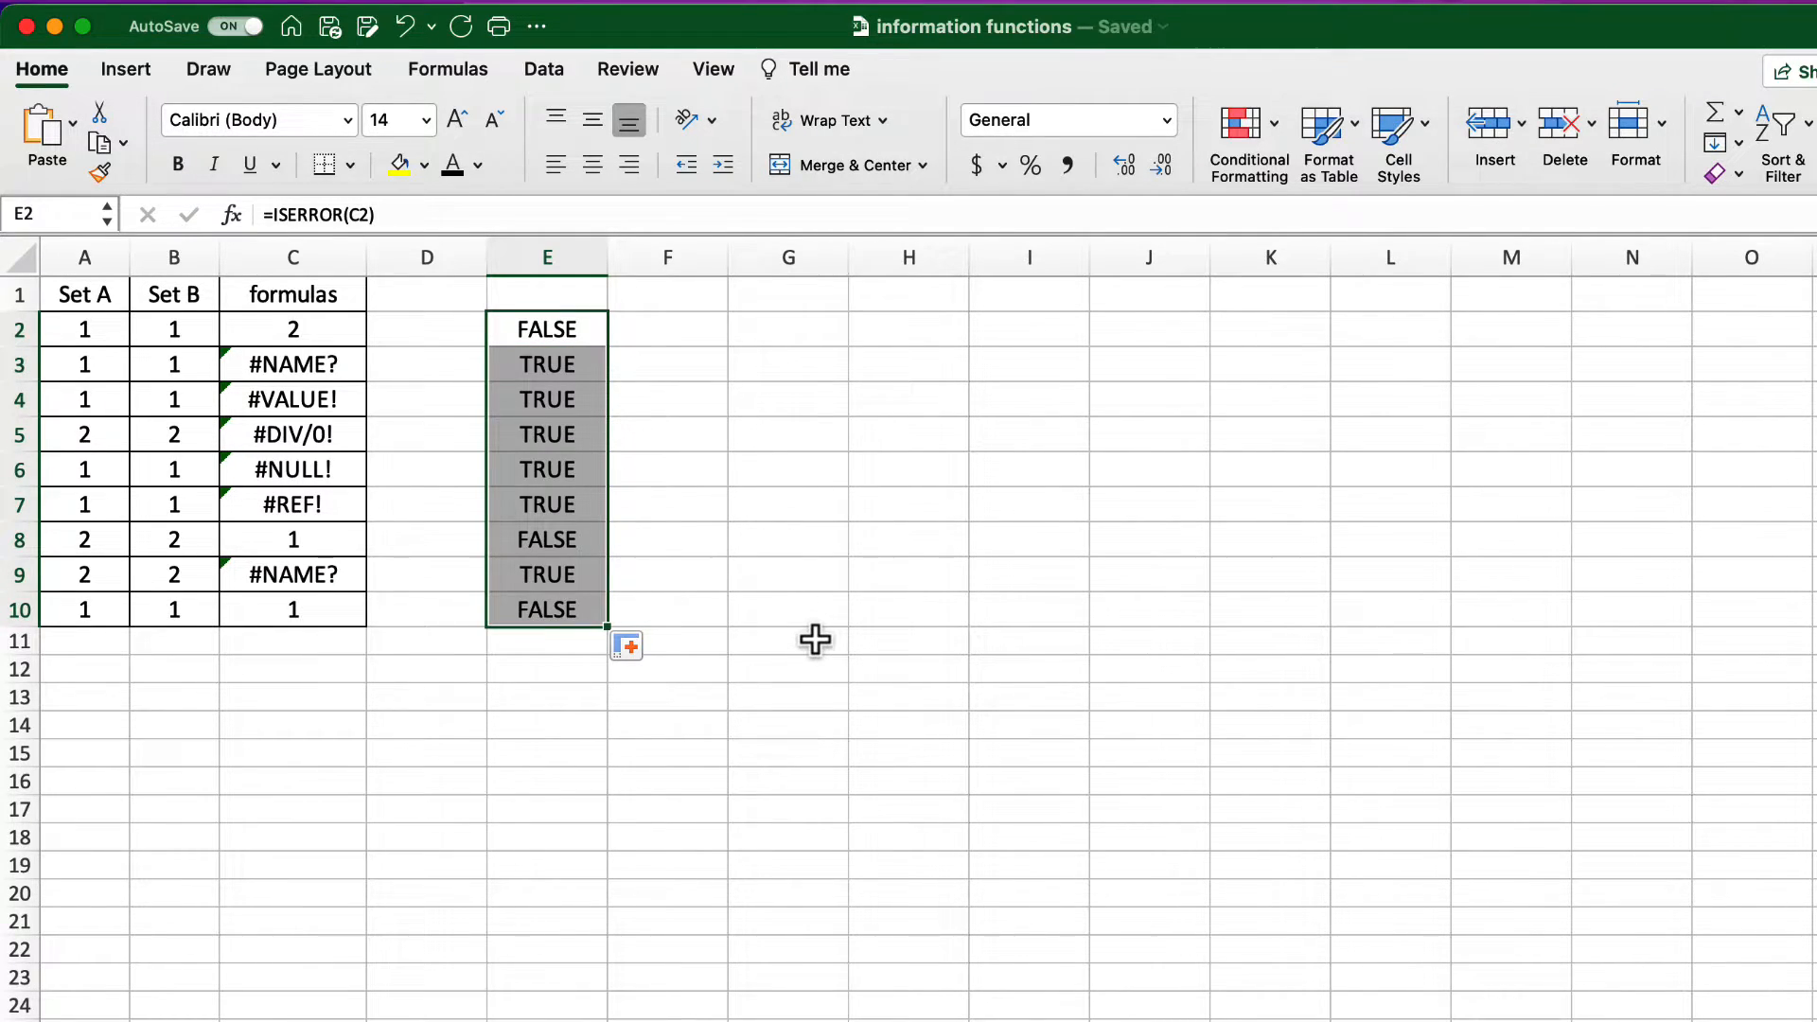
pyautogui.click(816, 640)
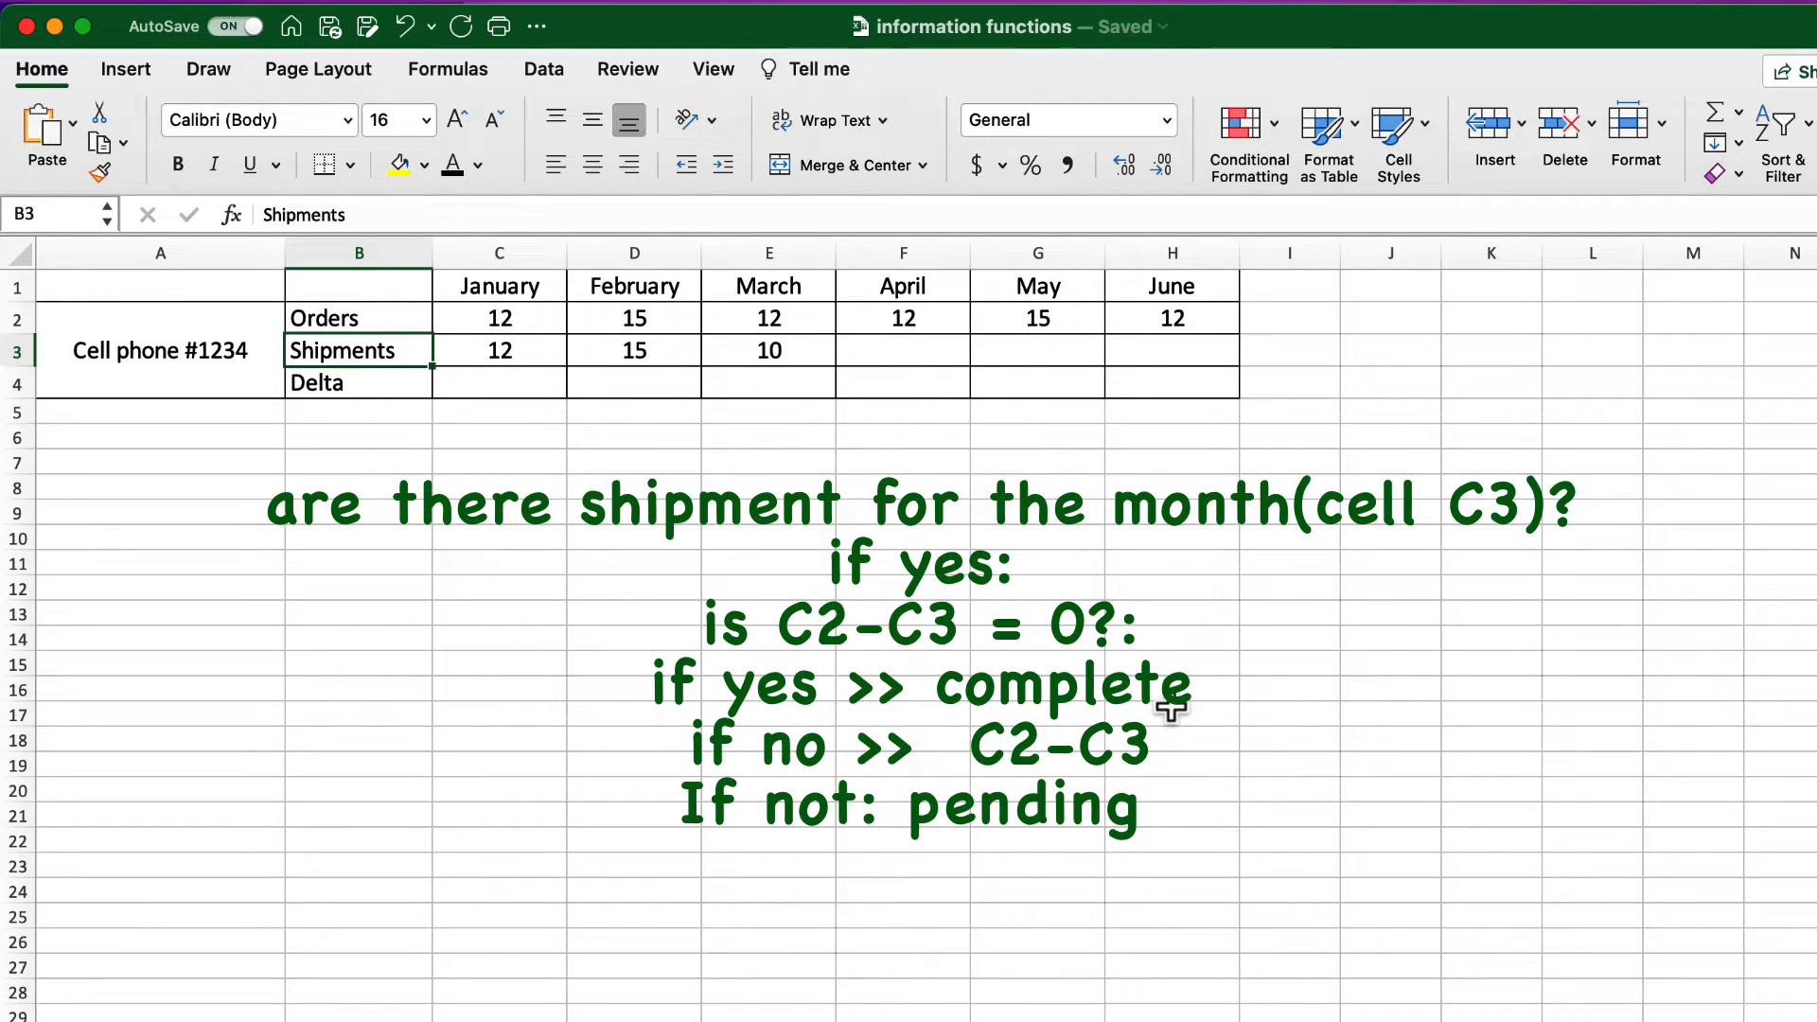
# Step: Start an IF formula in the January Delta cell C4 that returns "pending" when ISBLANK(C3) is true
pyautogui.click(479, 383)
pyautogui.write('=')
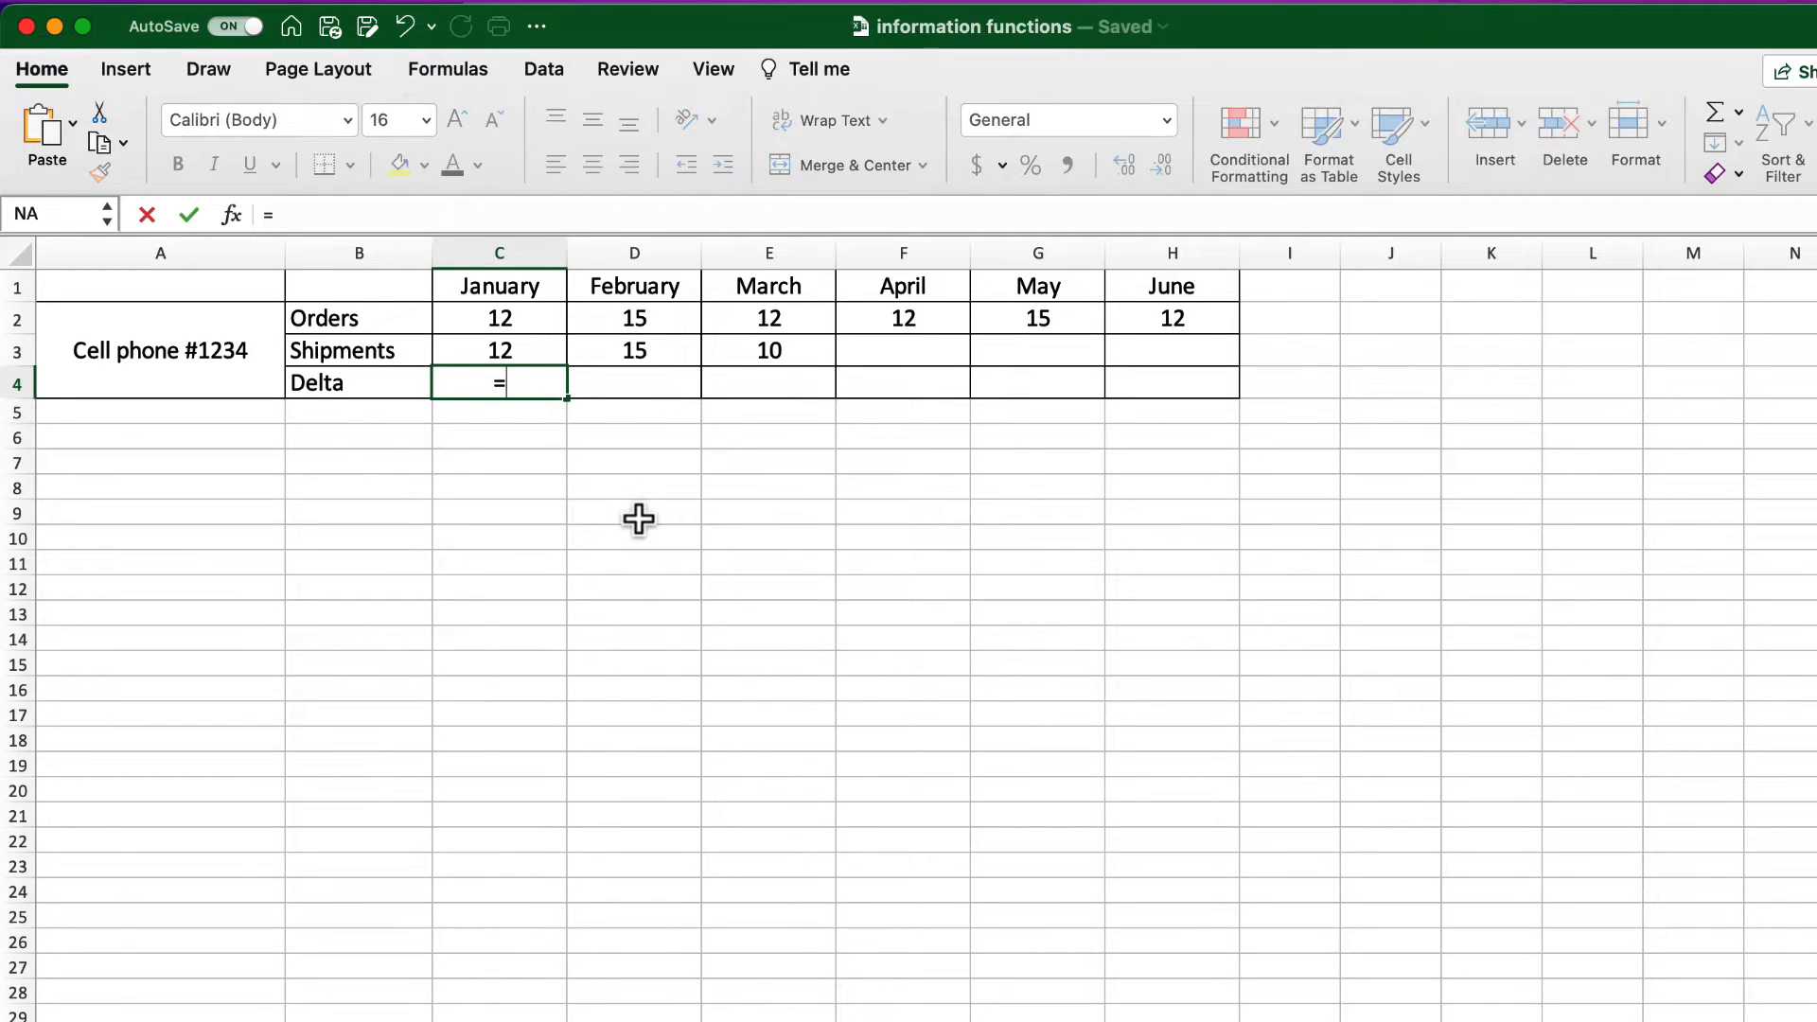
pyautogui.write('if(')
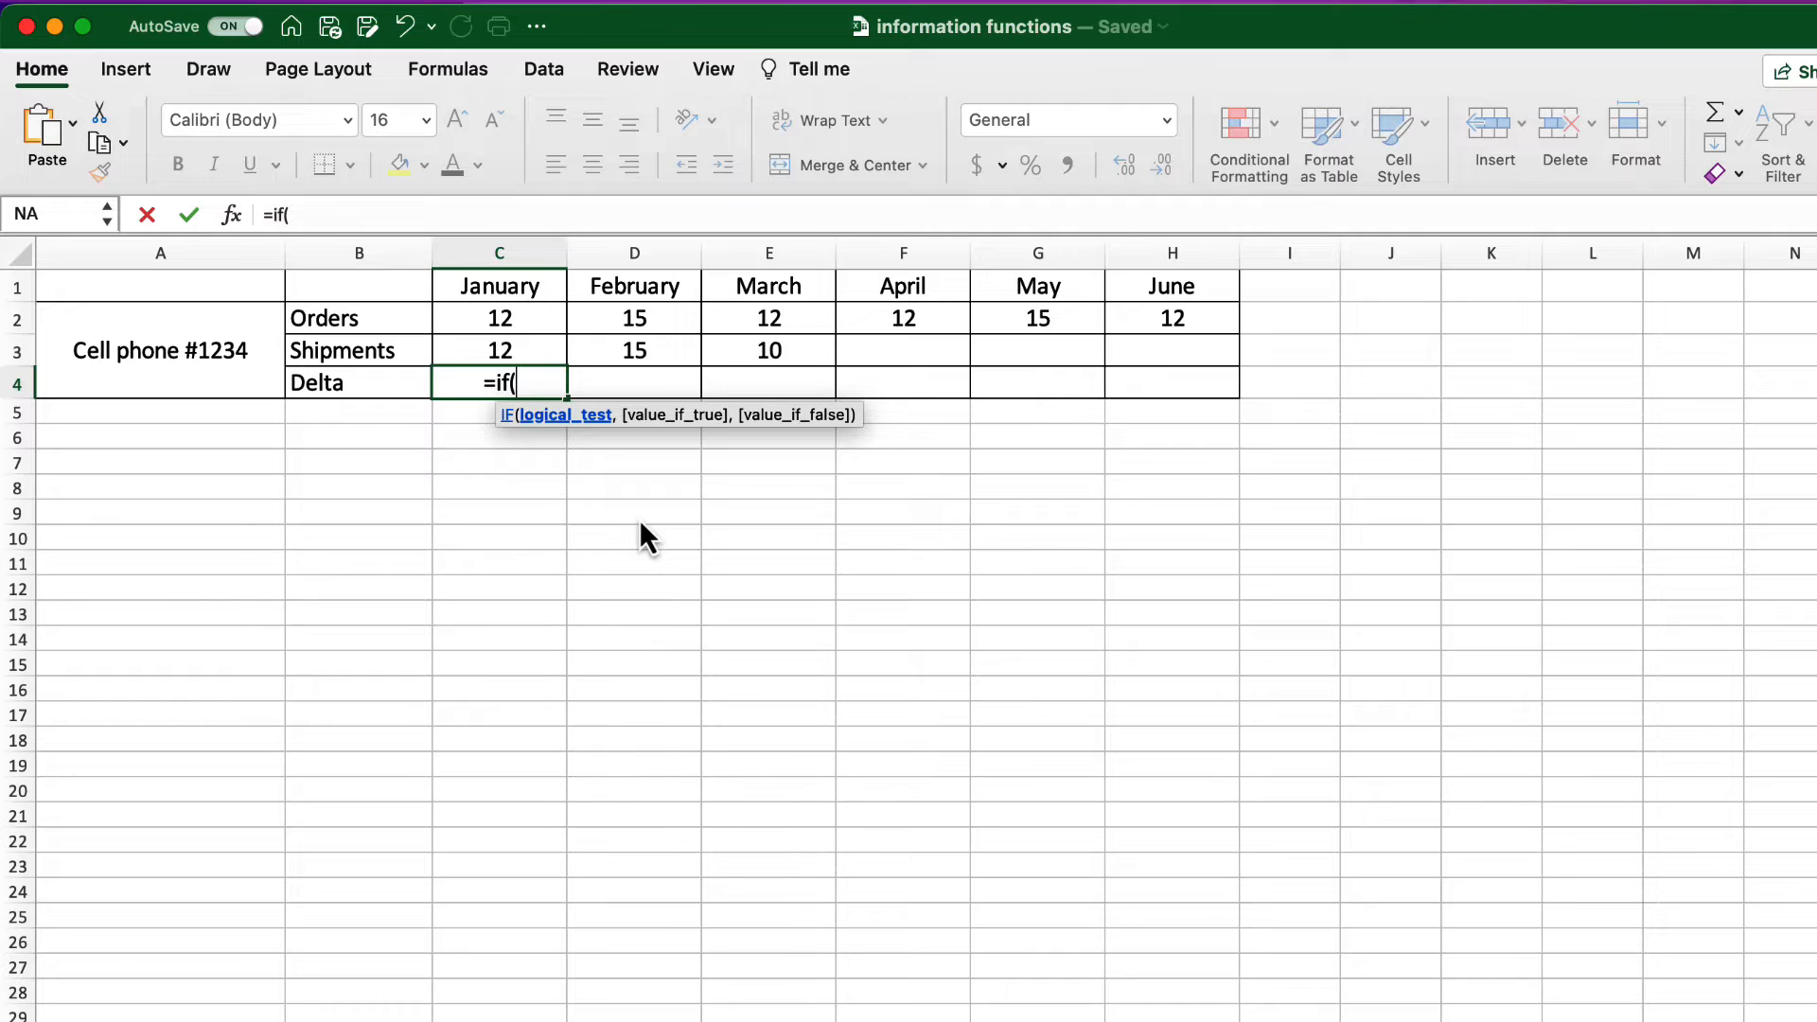
pyautogui.write('isblan')
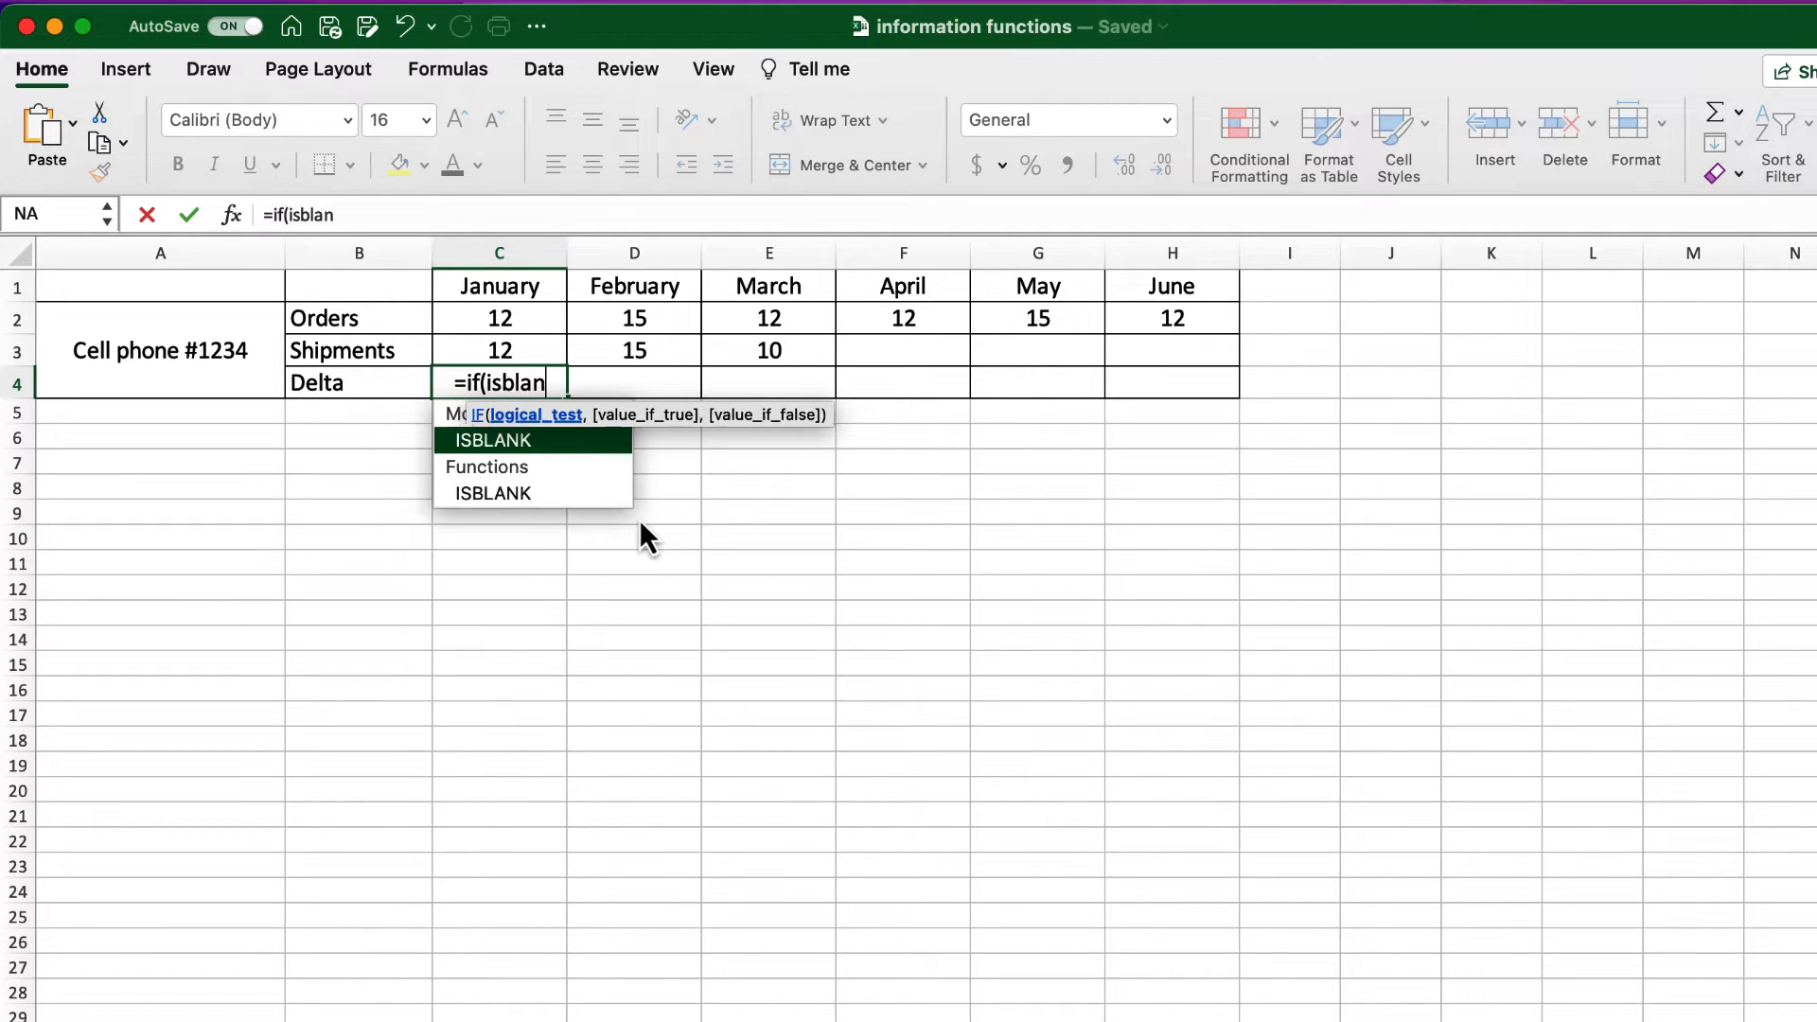
pyautogui.write('k(')
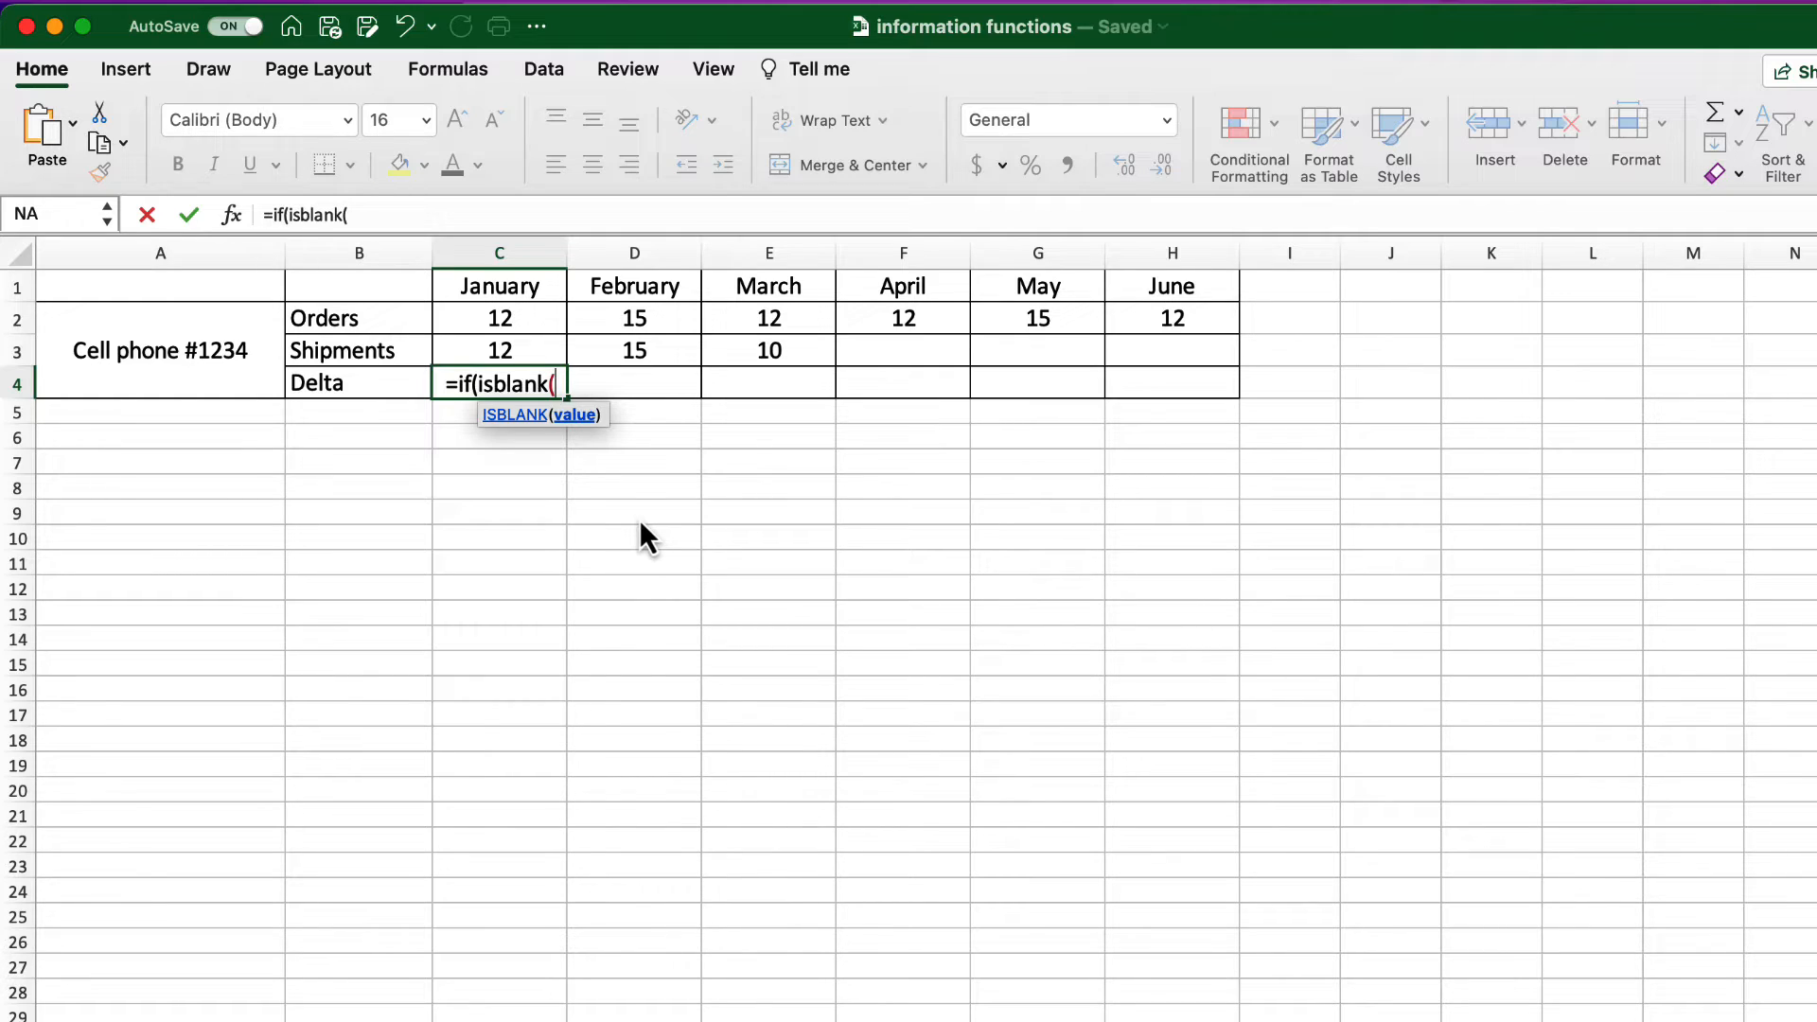
pyautogui.click(489, 310)
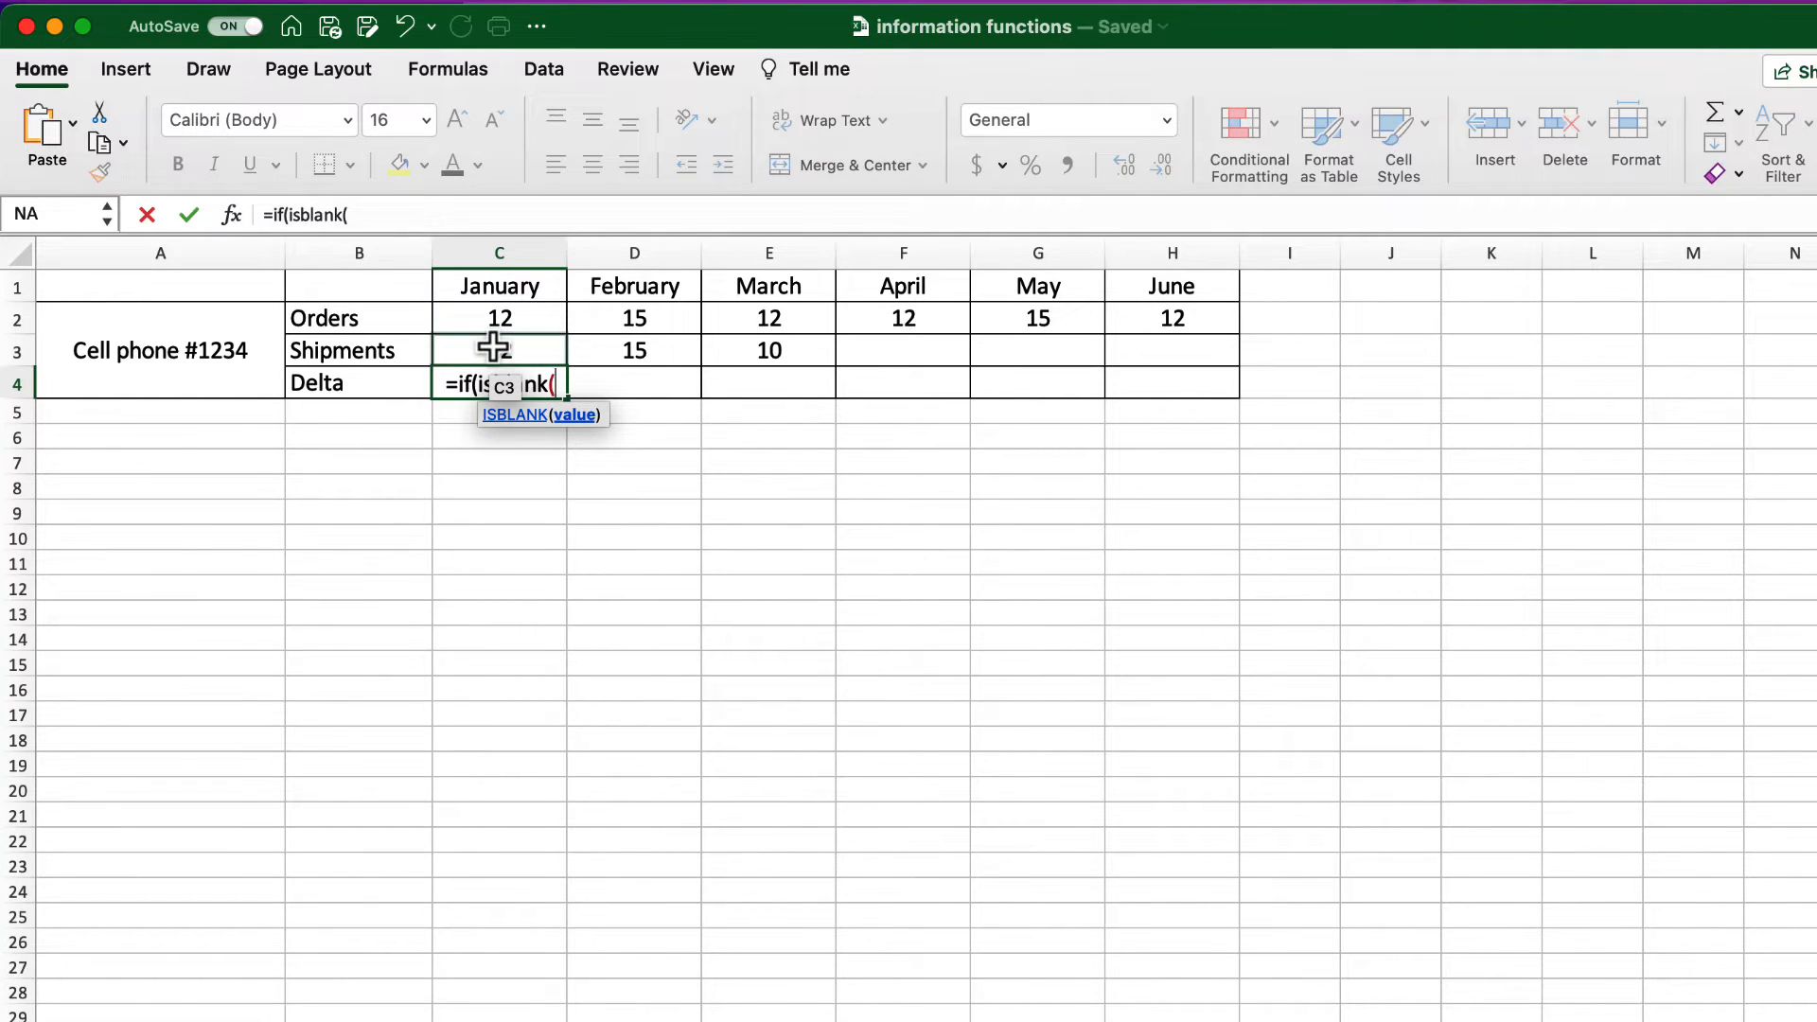
pyautogui.click(492, 347)
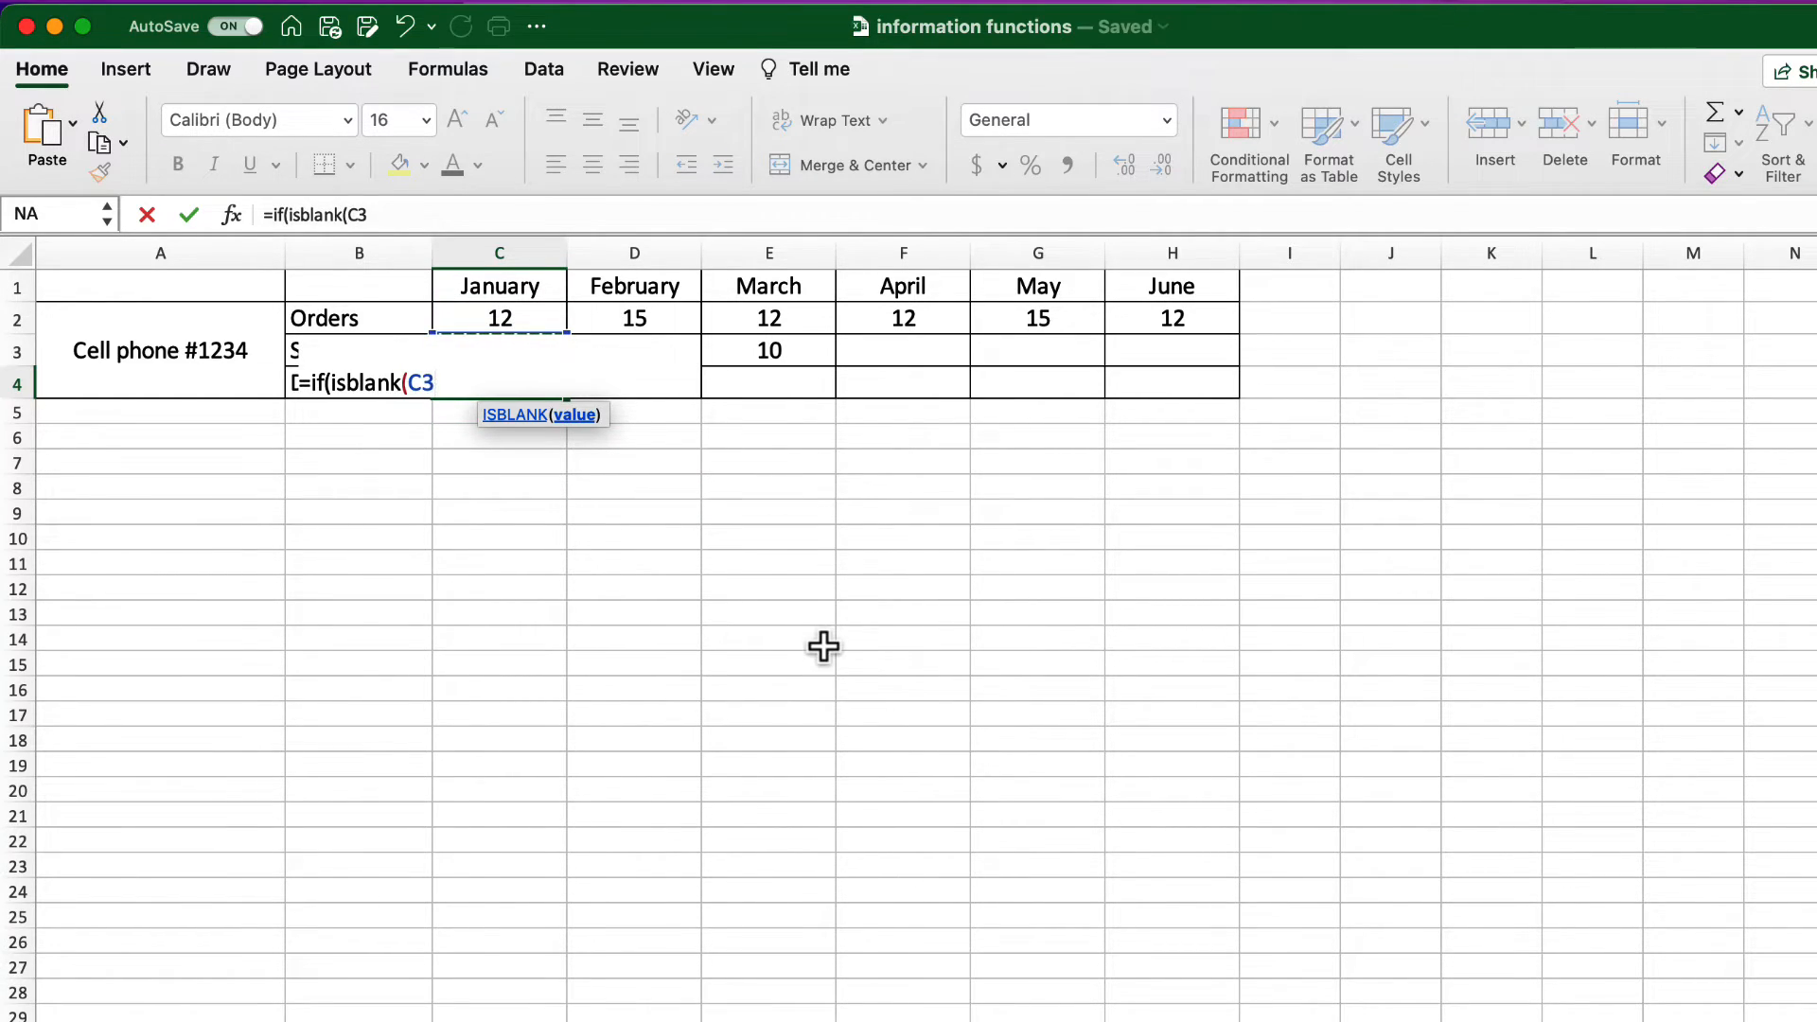
pyautogui.write('),')
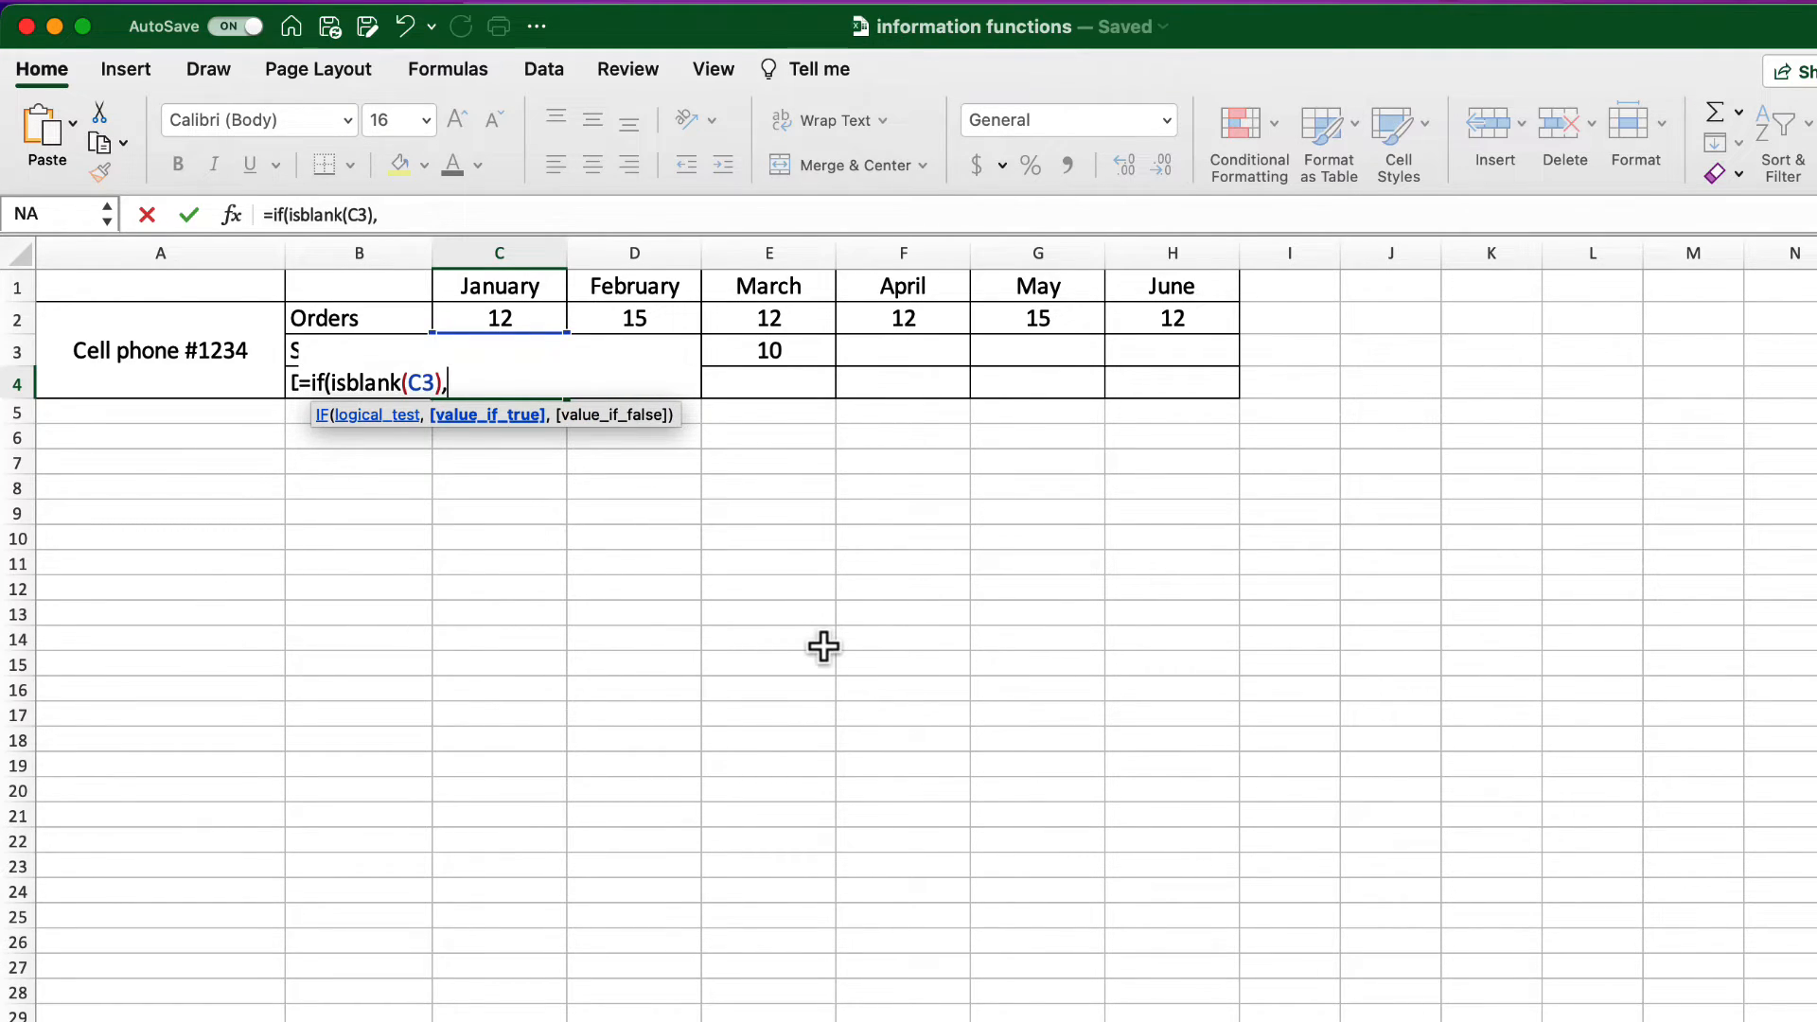
pyautogui.write('"pending')
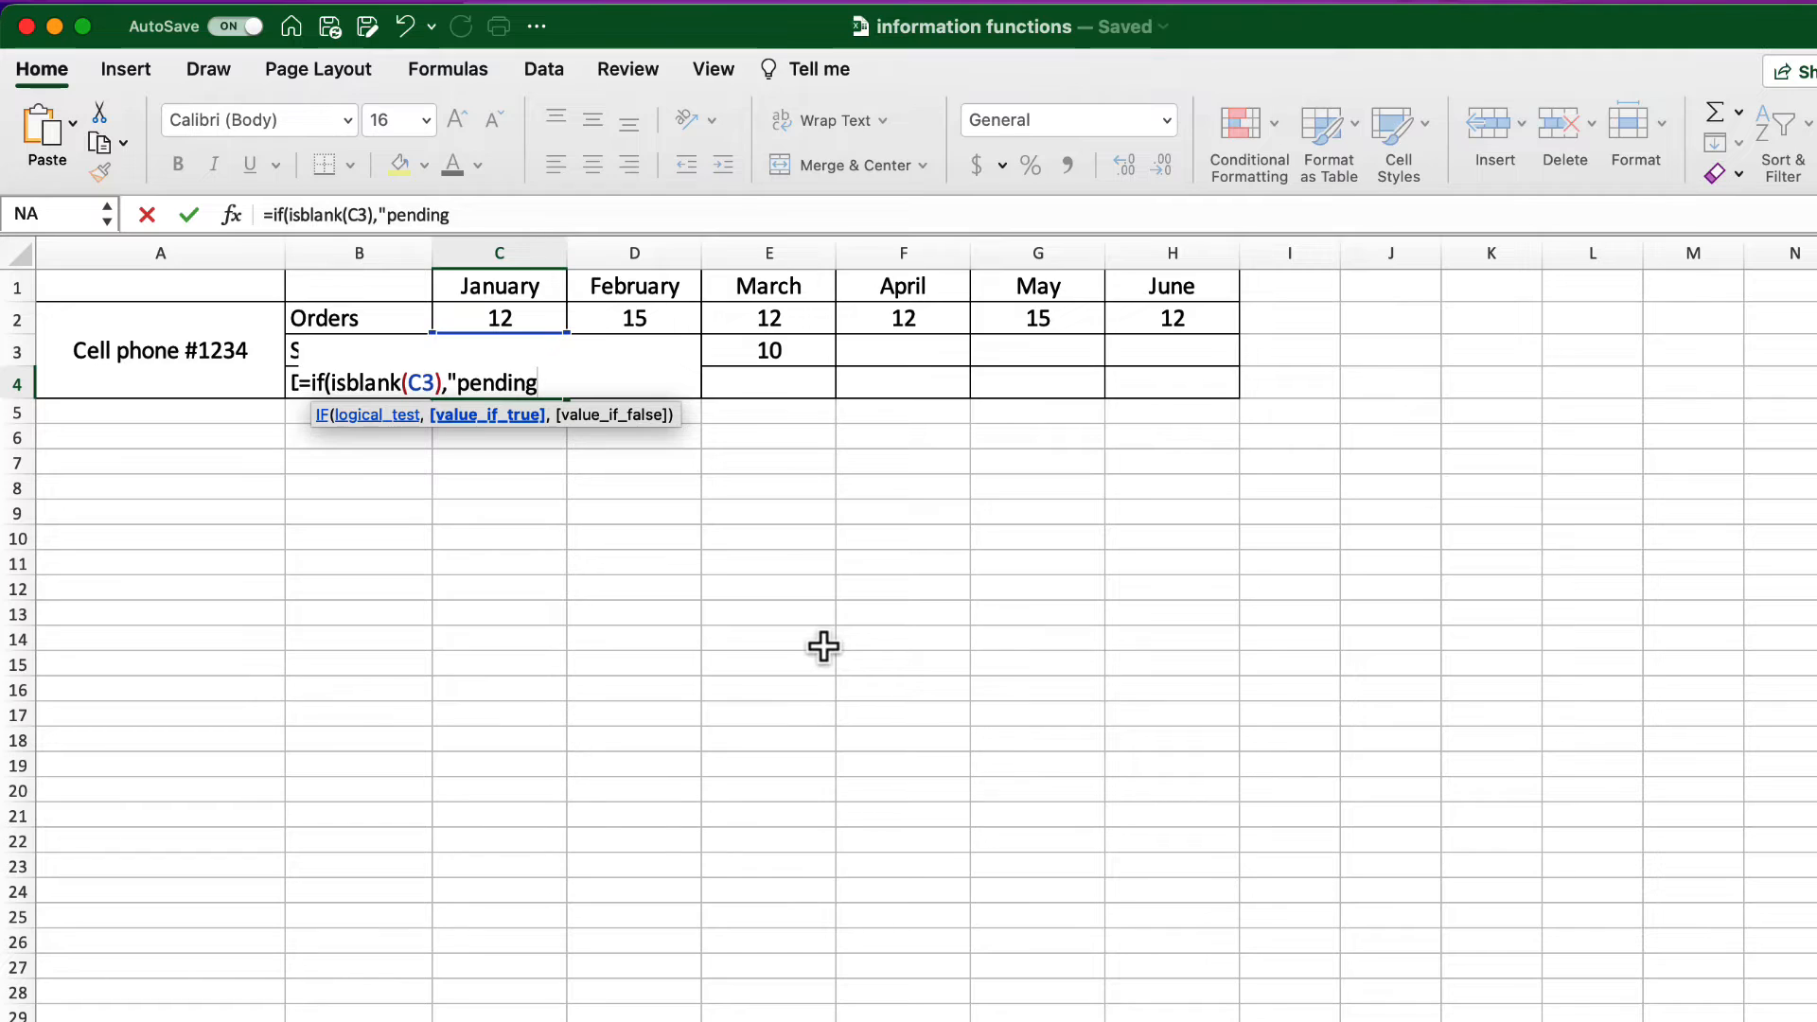
pyautogui.write('",')
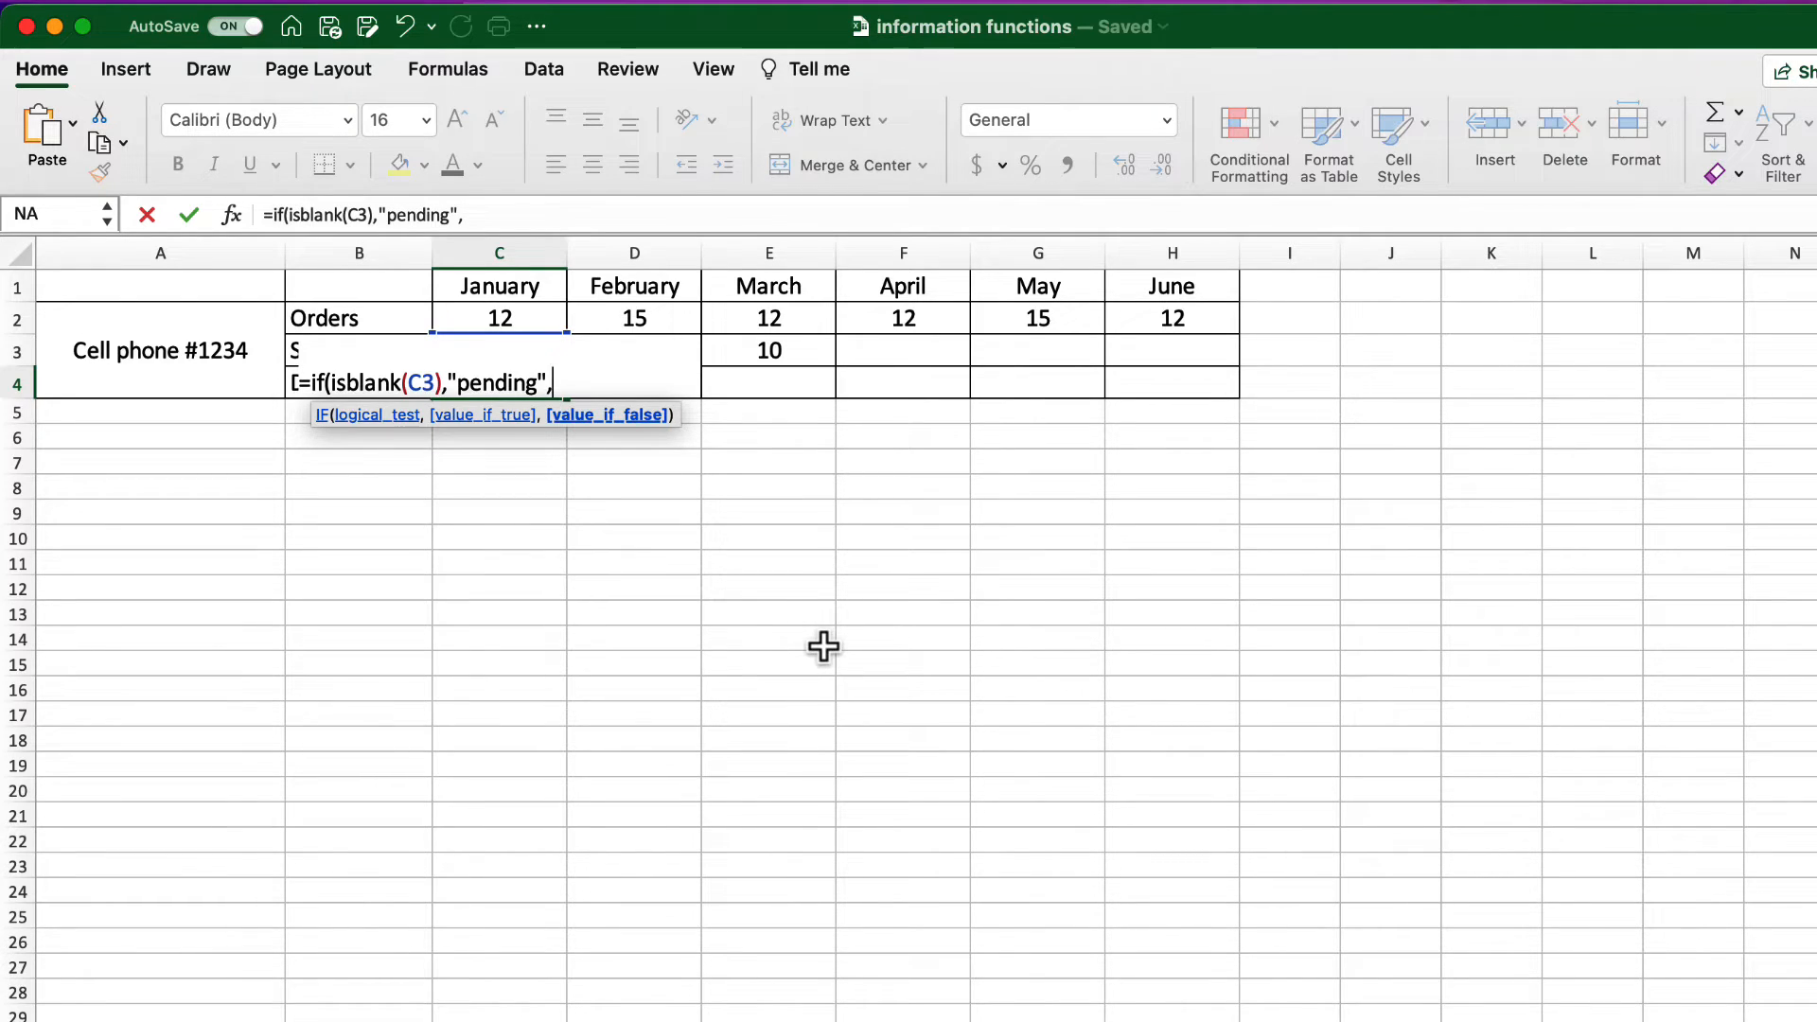
# Step: Complete the C4 formula with the nested false branch IF((C2-C3)=0,"complete",C2-C3) and enter it
pyautogui.write('if')
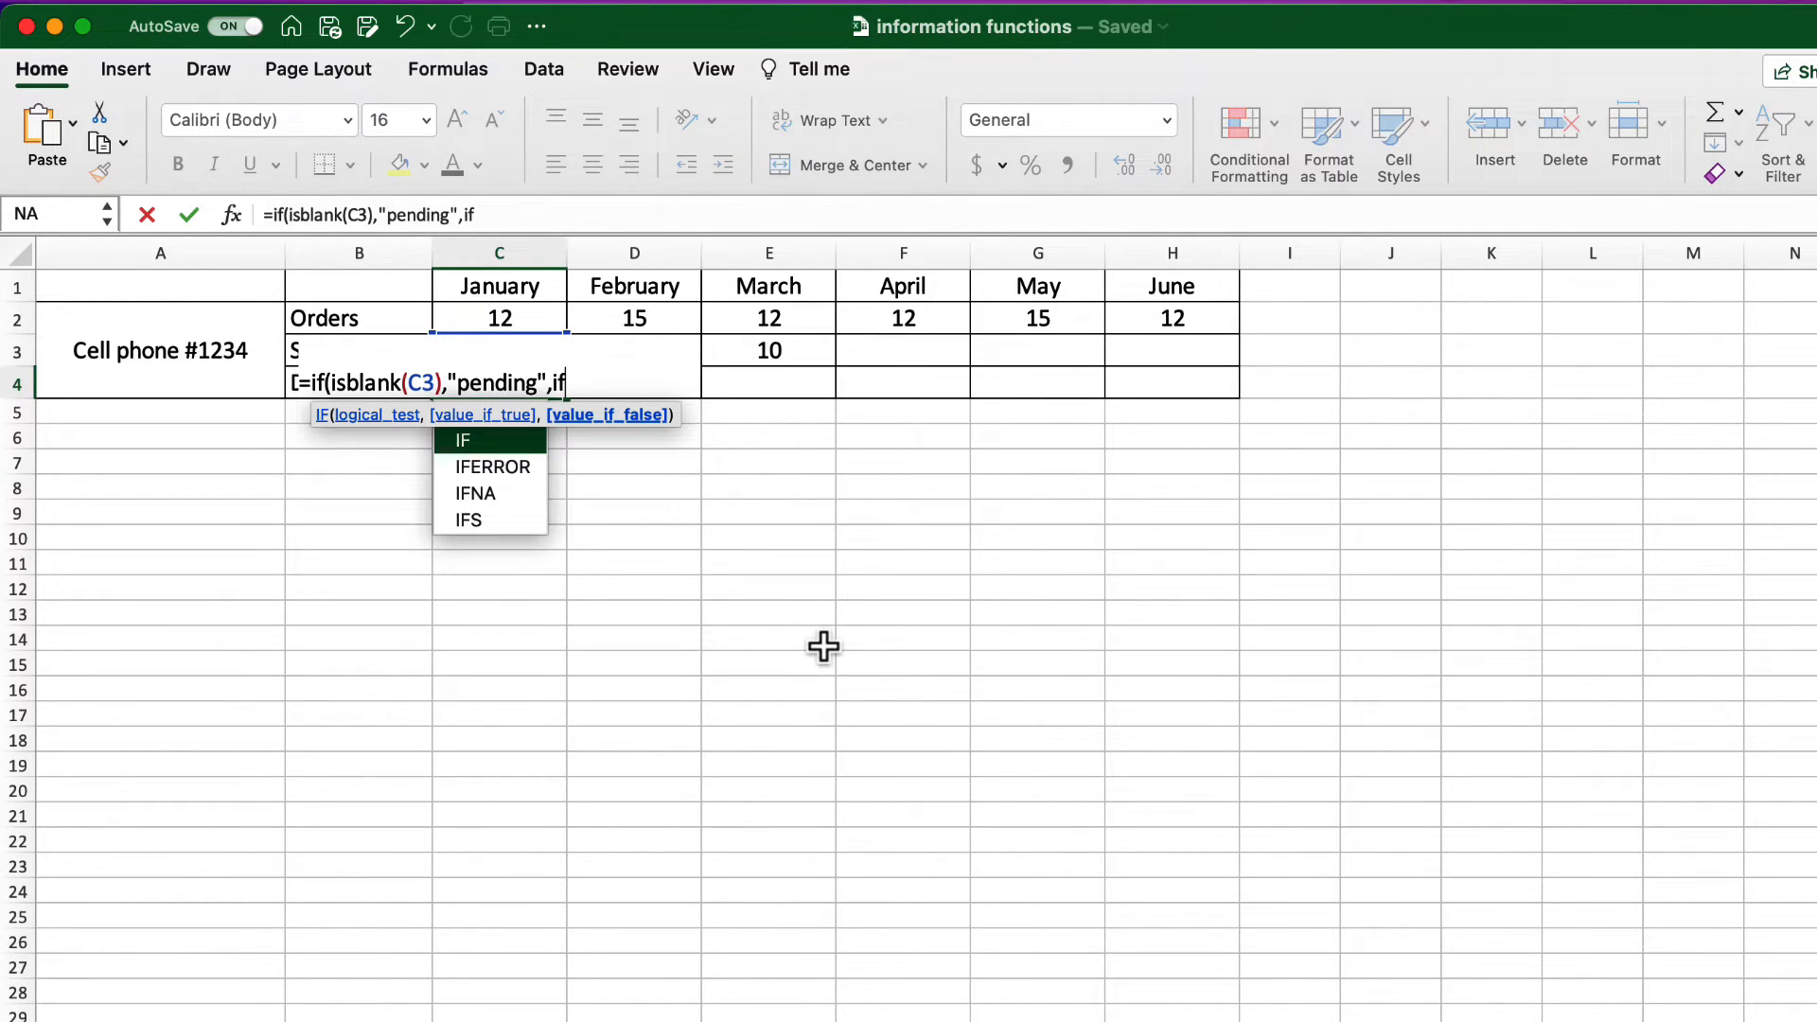
pyautogui.write('(')
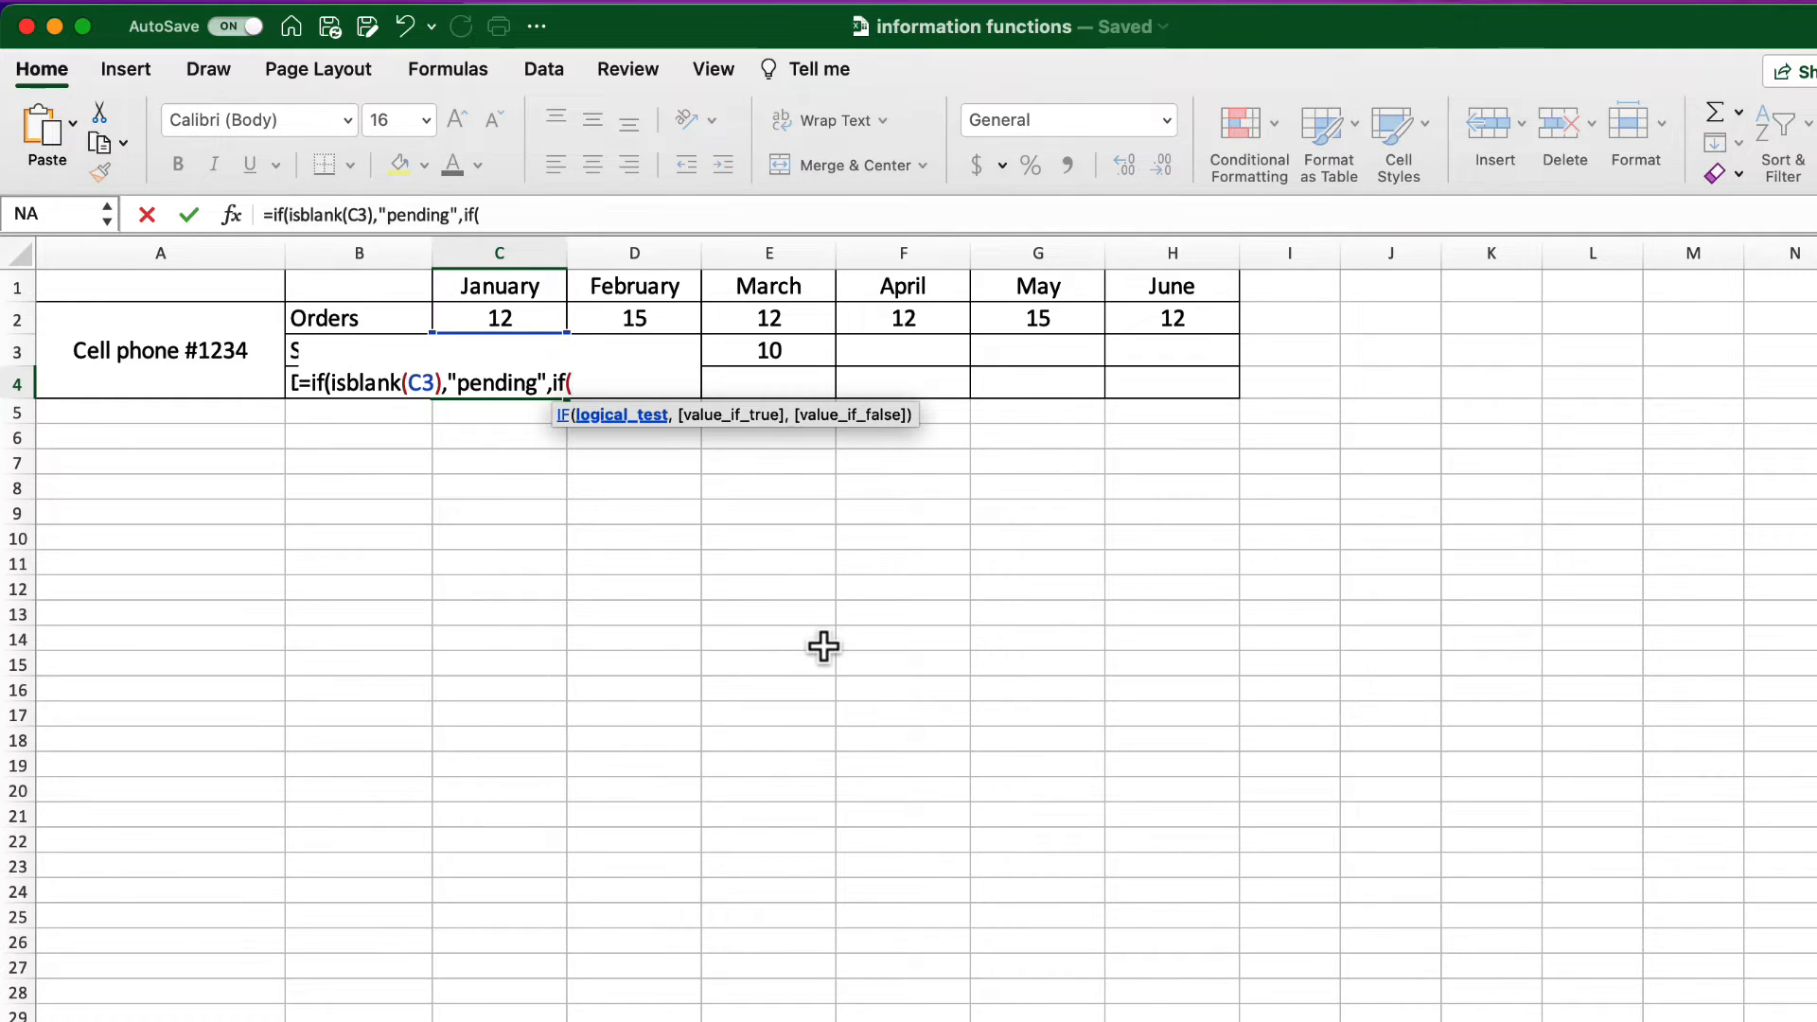
pyautogui.write('(C2')
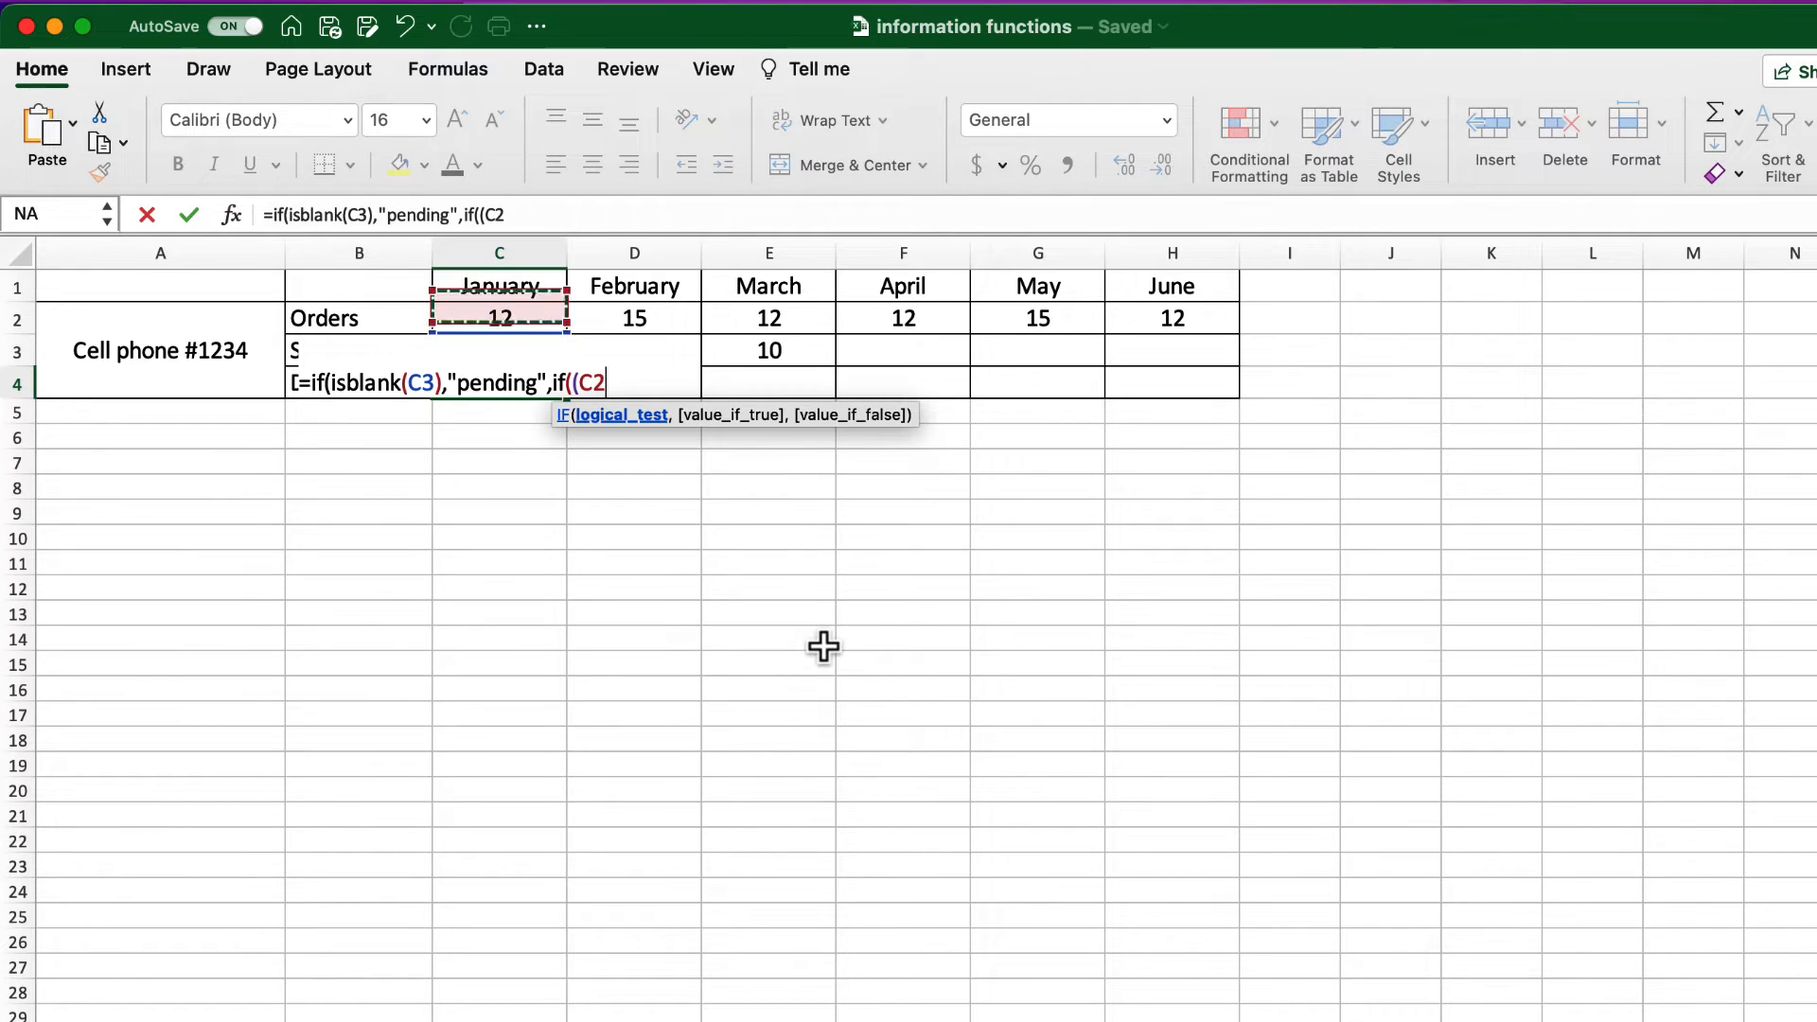
pyautogui.write('-C3')
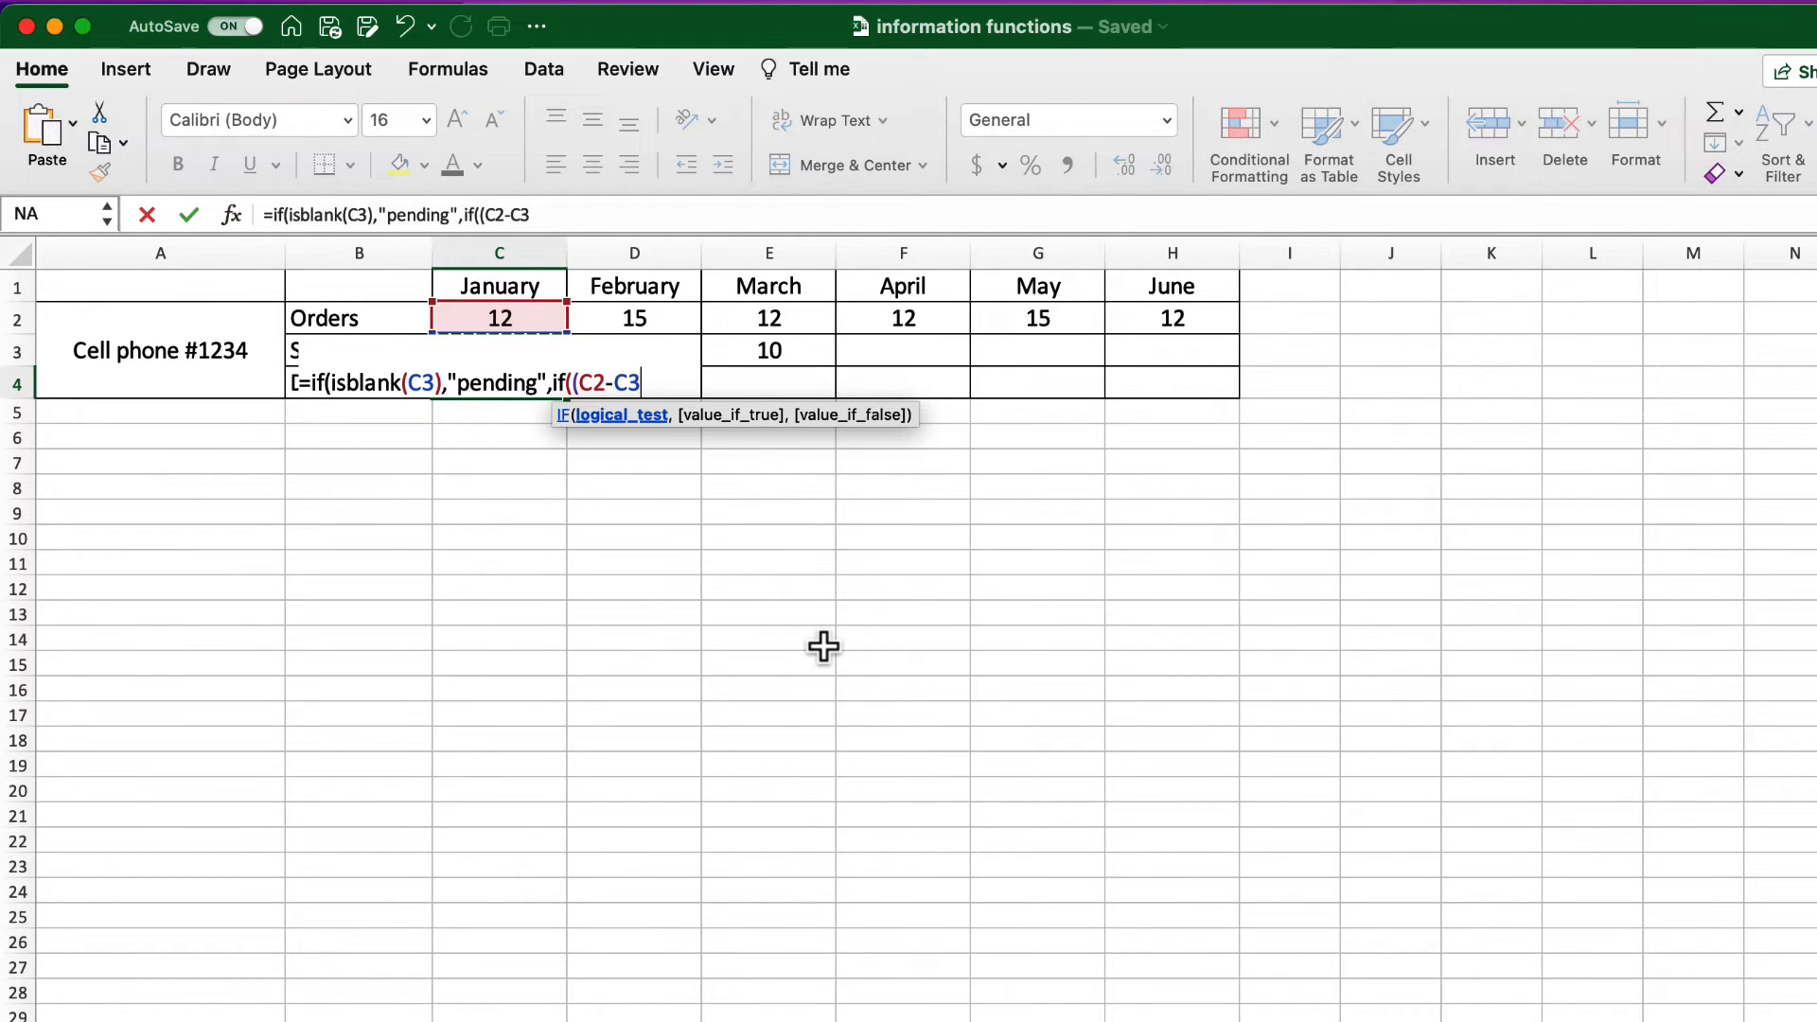
pyautogui.write(')=0')
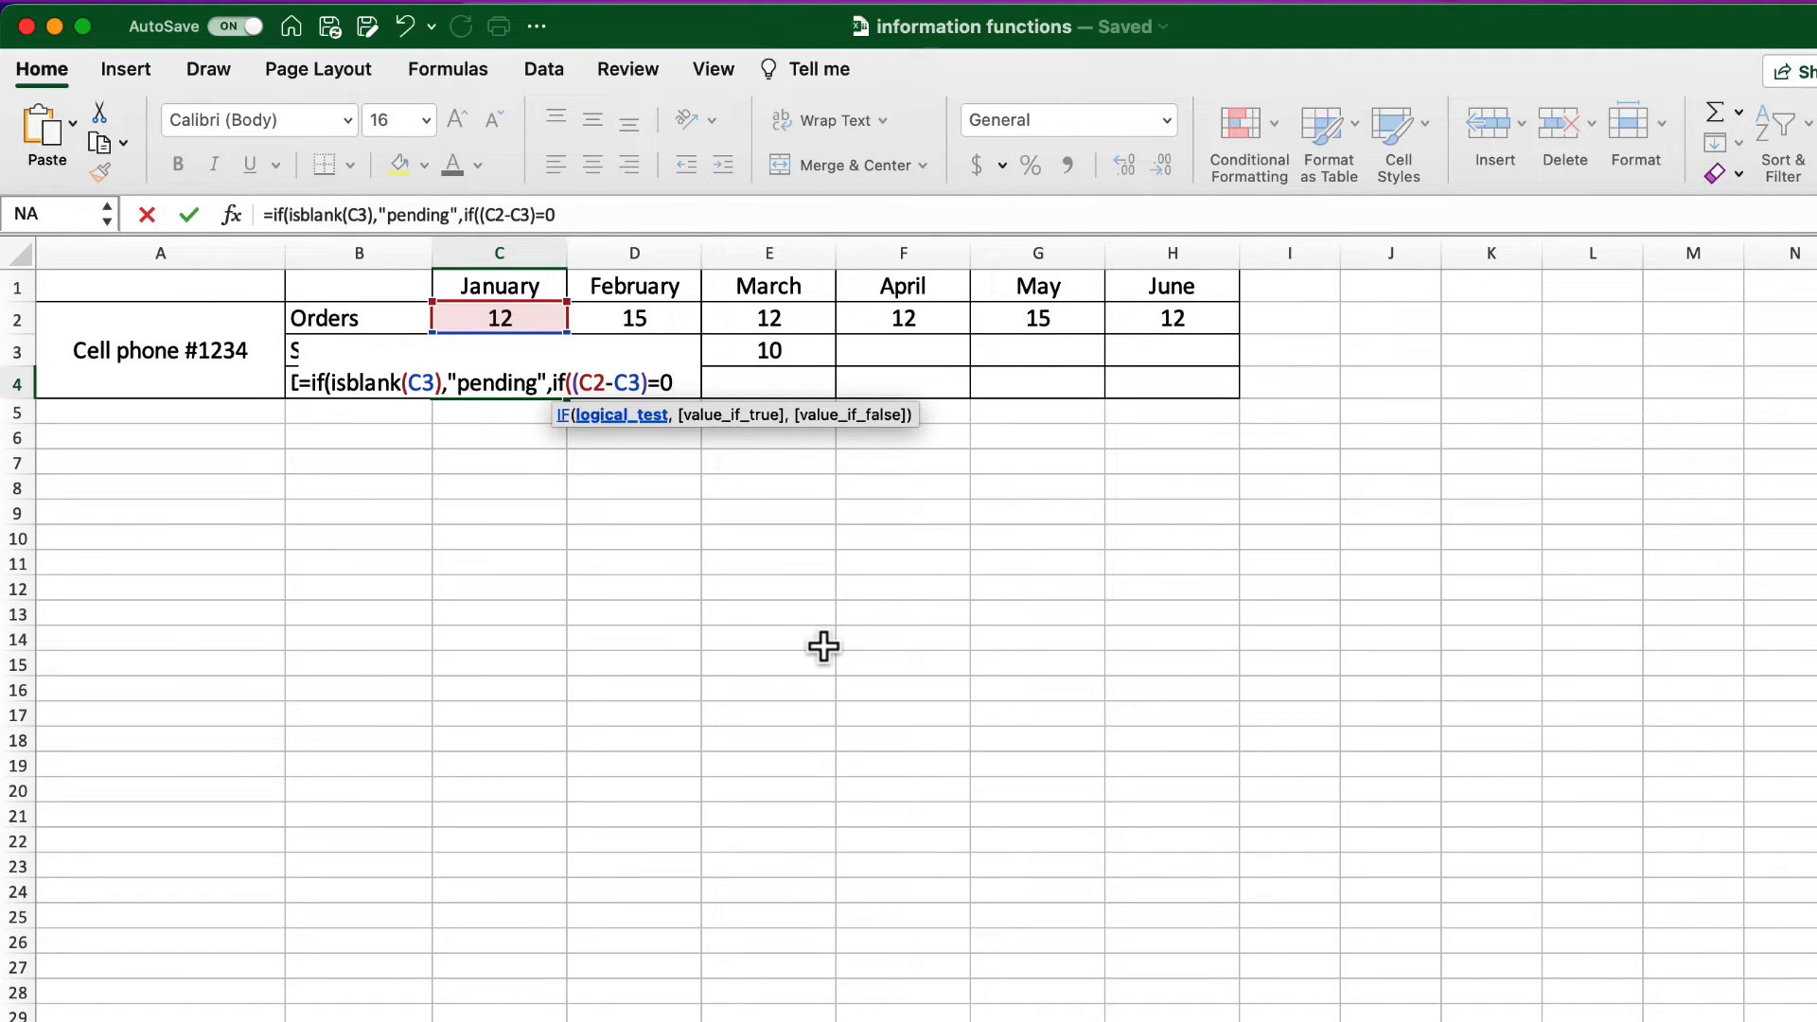
pyautogui.write(',')
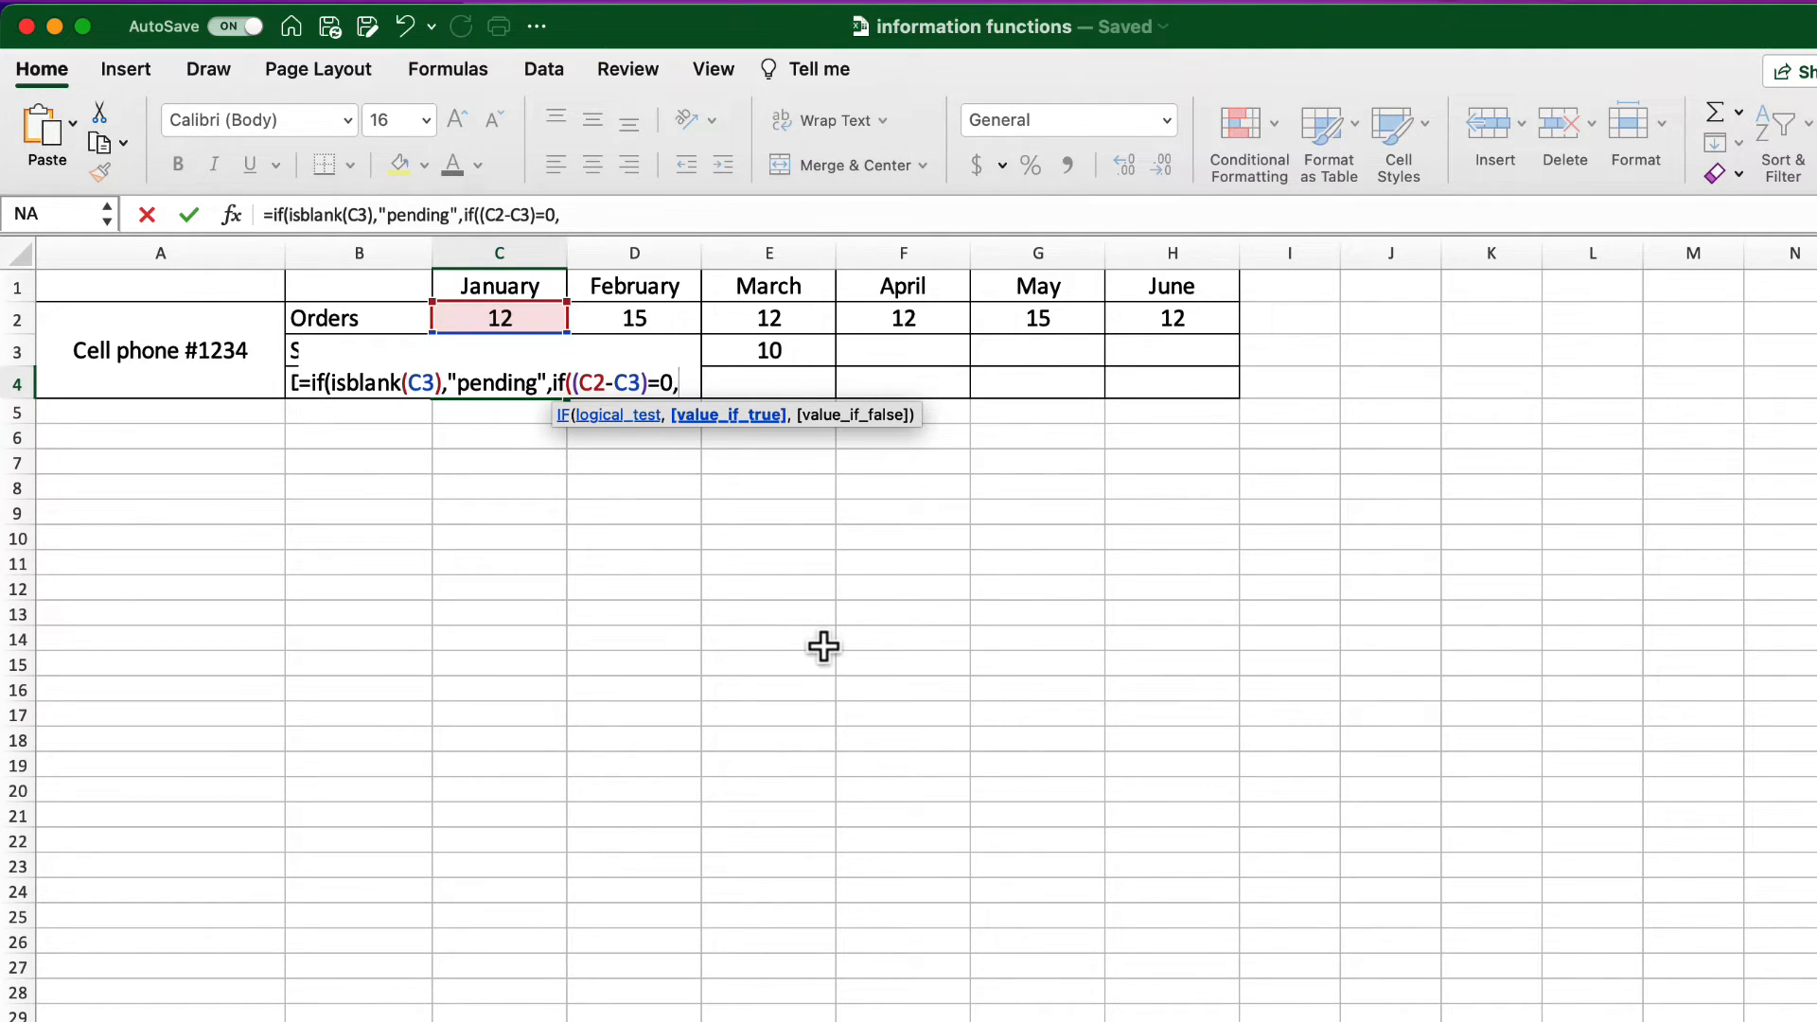
pyautogui.write('"complete')
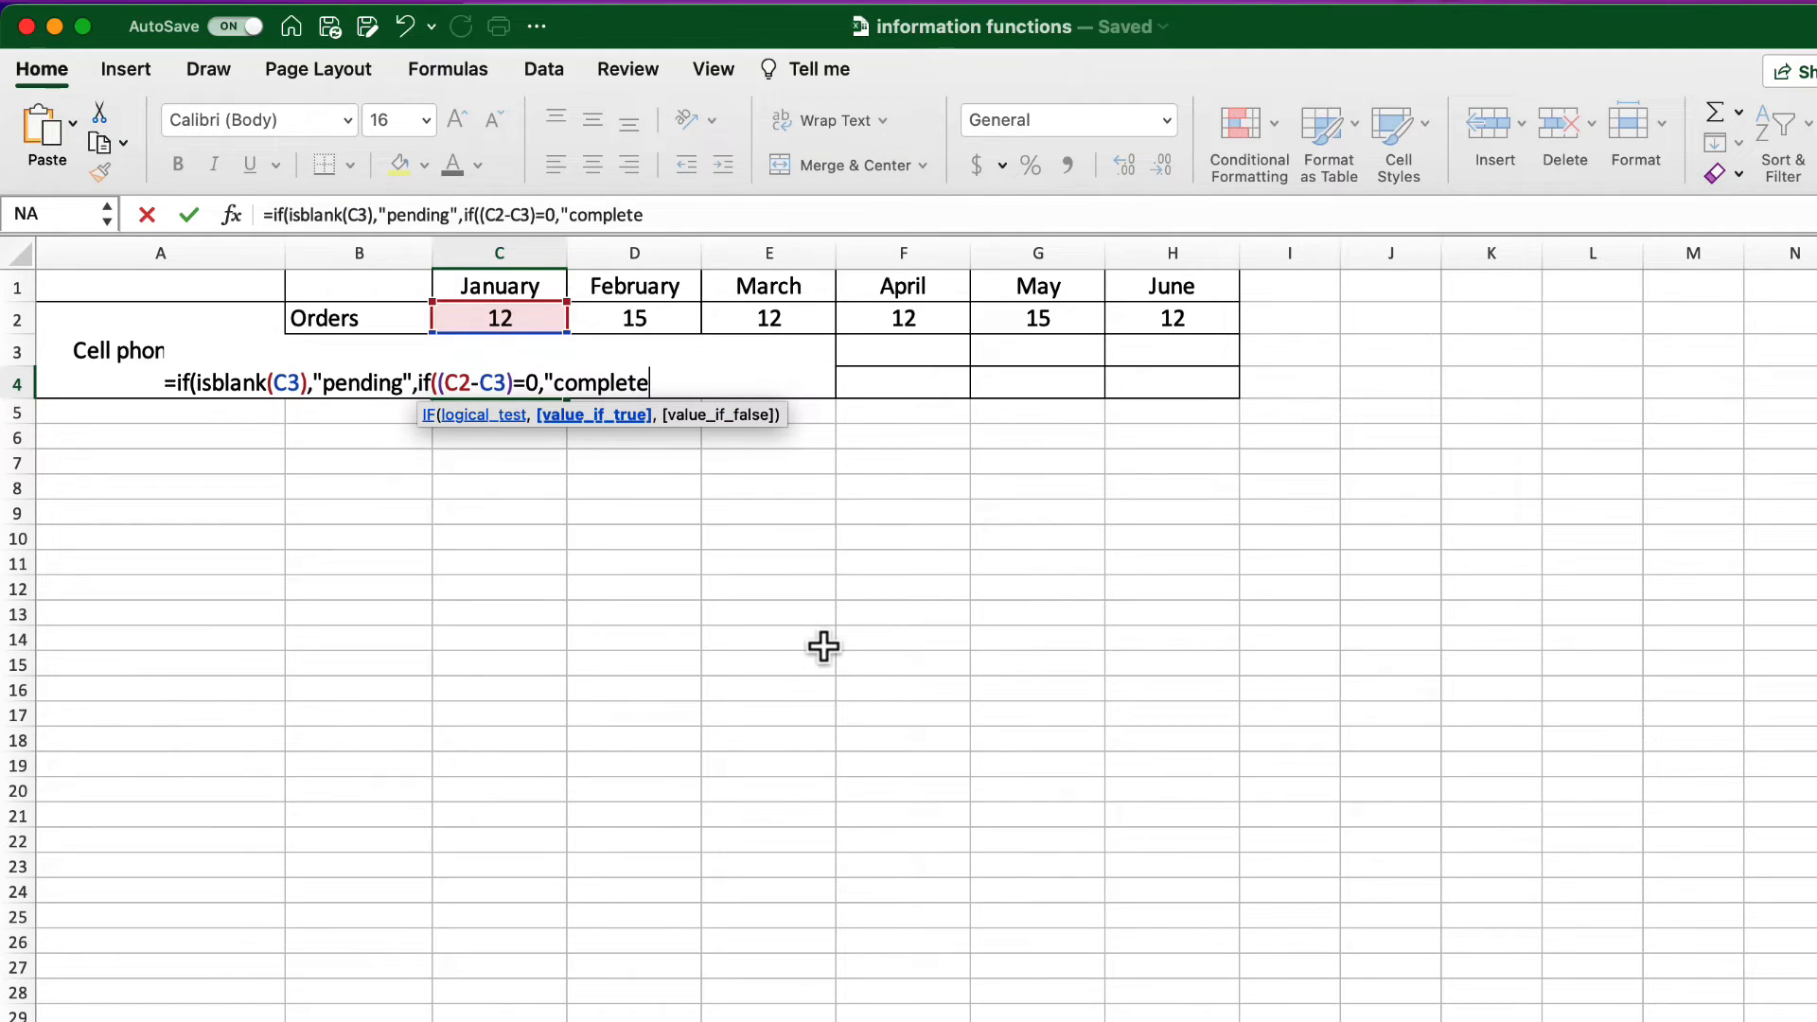
pyautogui.write('",')
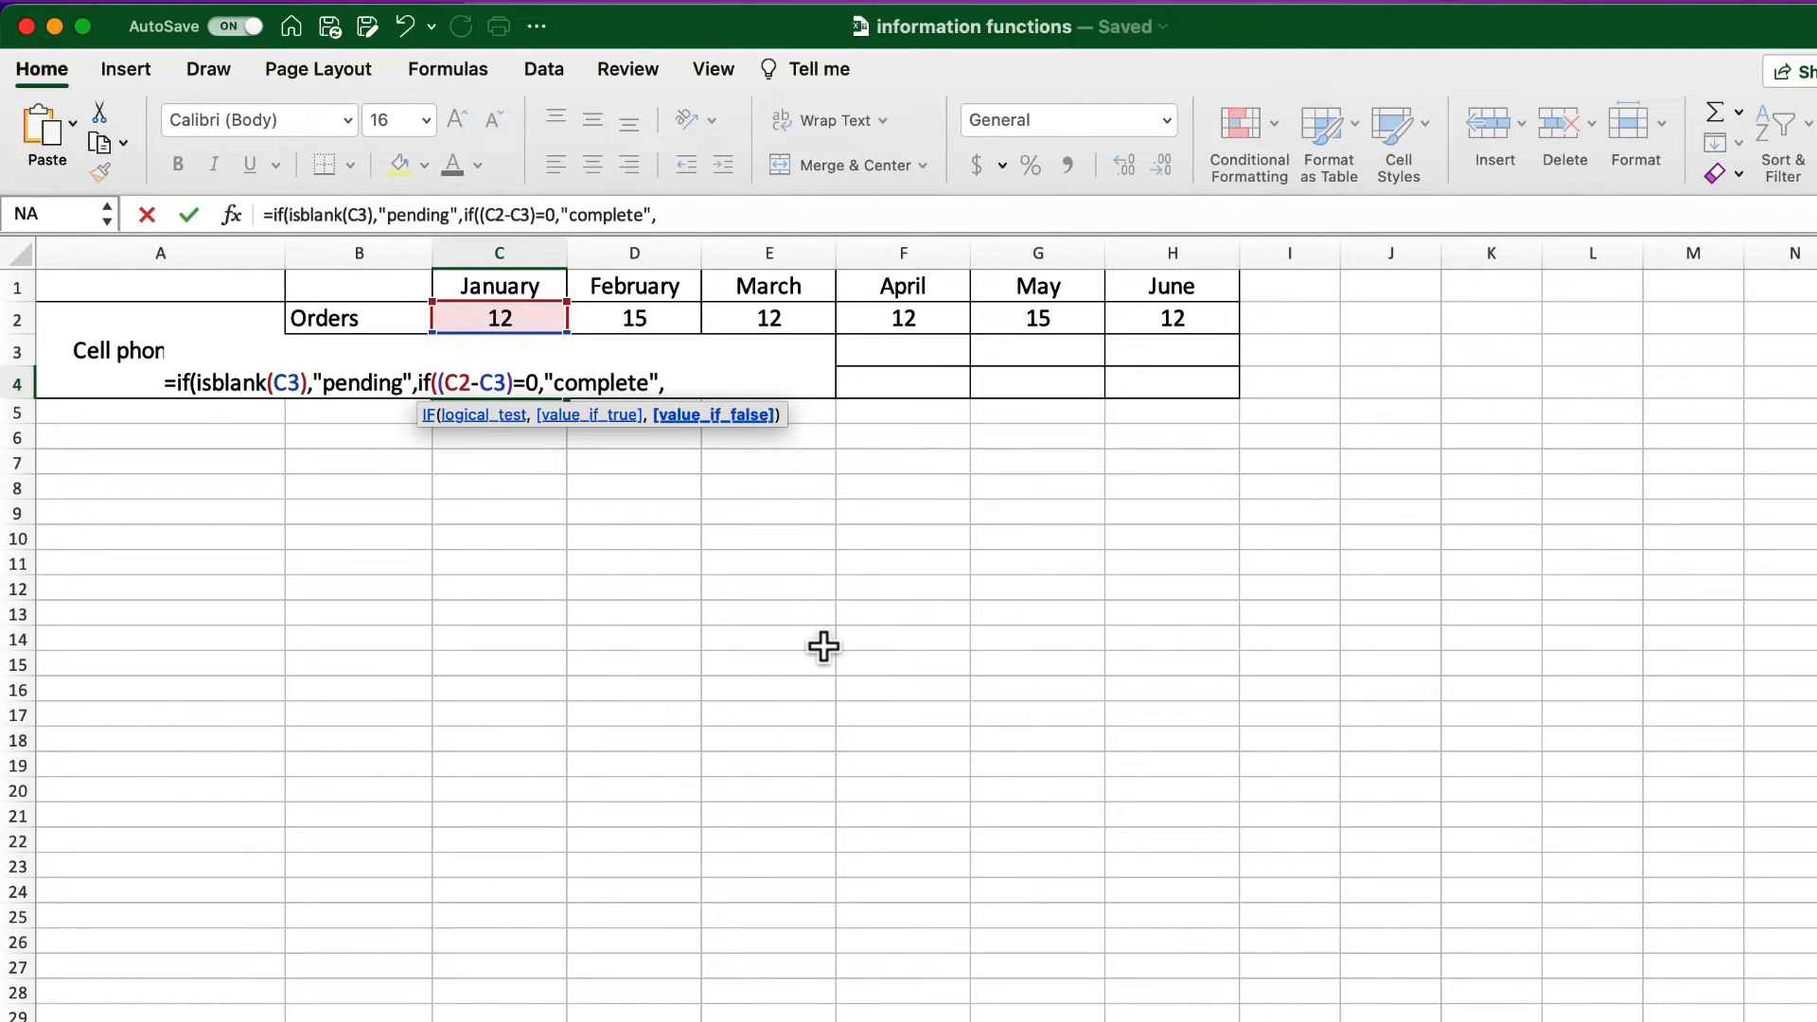
pyautogui.press('Up')
pyautogui.press('Up')
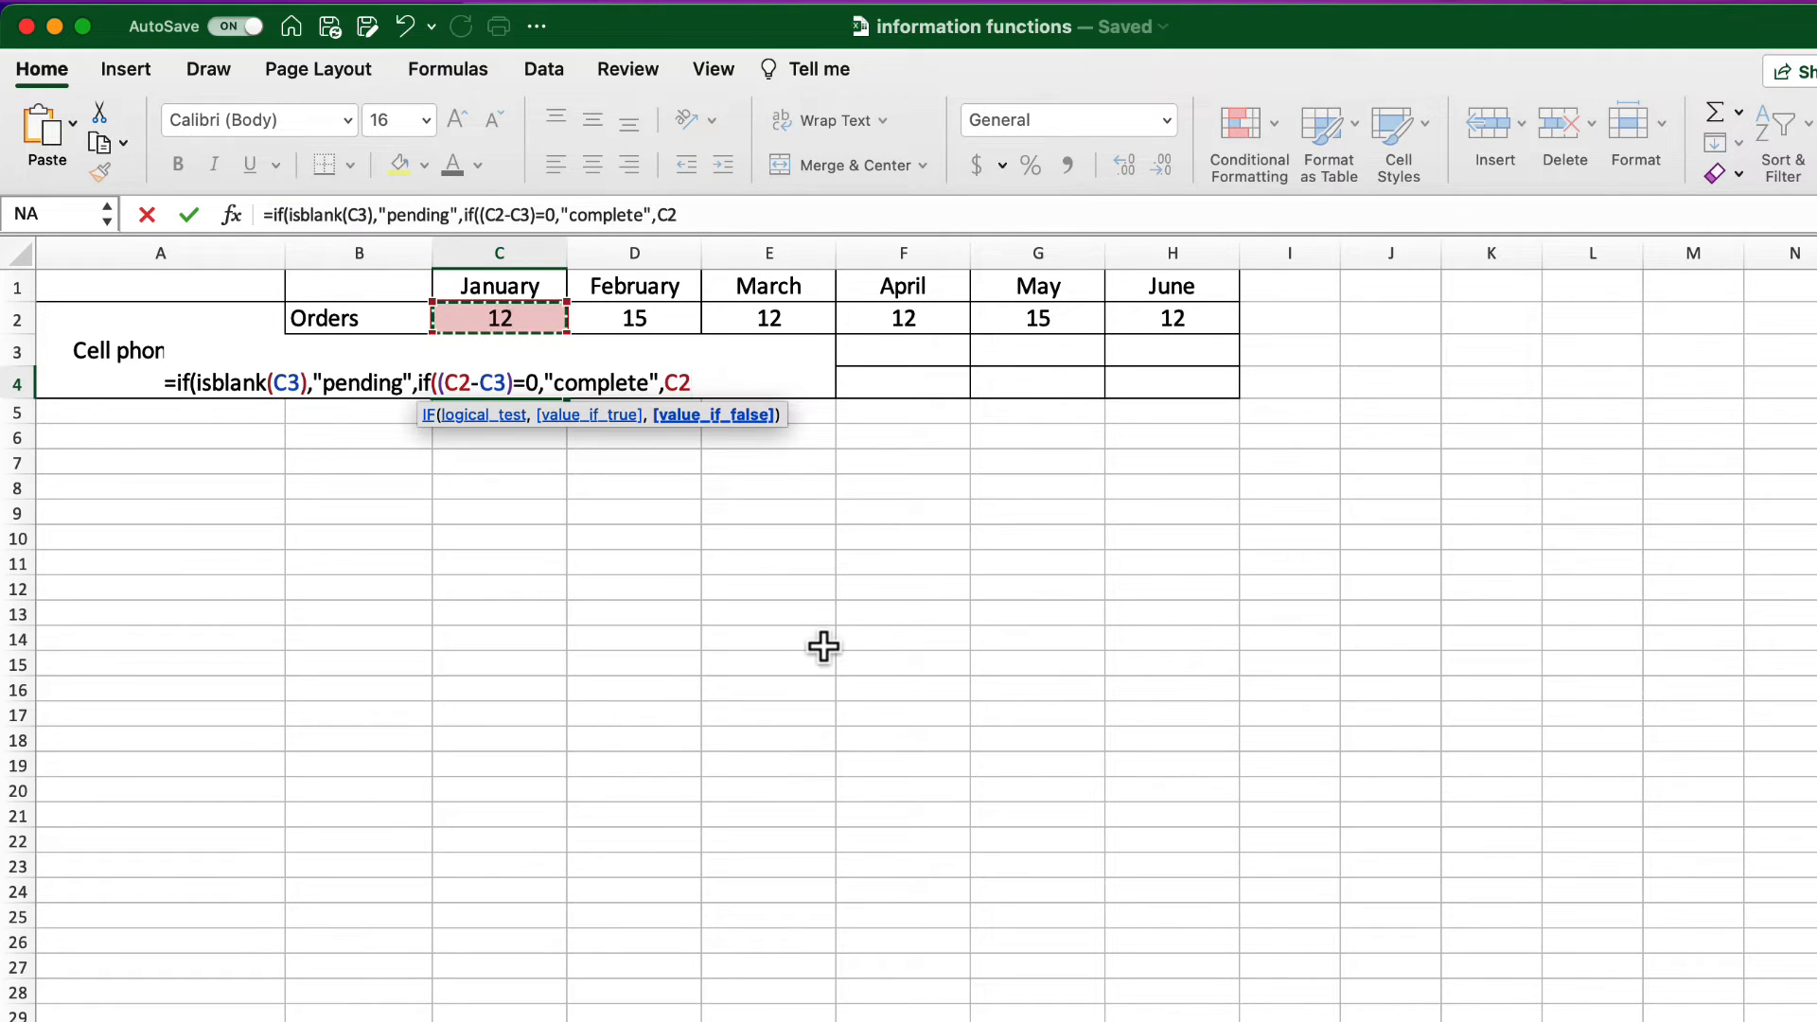
pyautogui.write('-')
pyautogui.press('Up')
pyautogui.write(')')
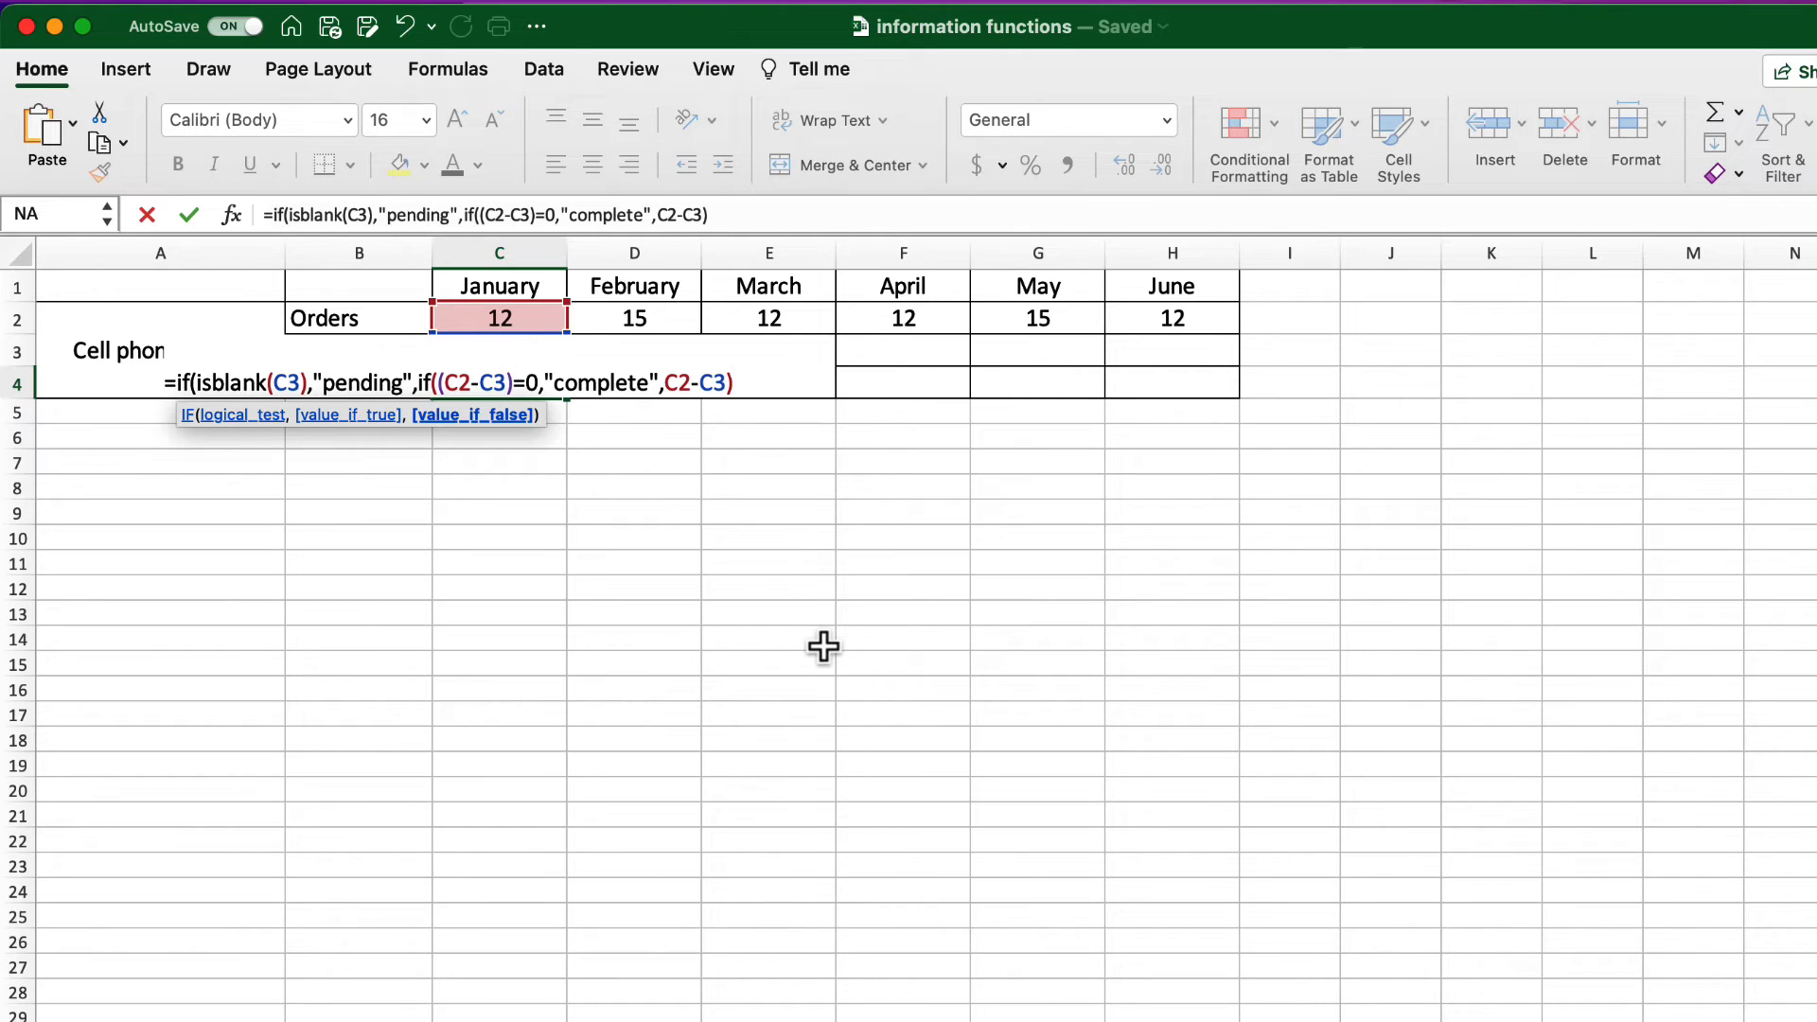
pyautogui.write(')')
pyautogui.press('Return')
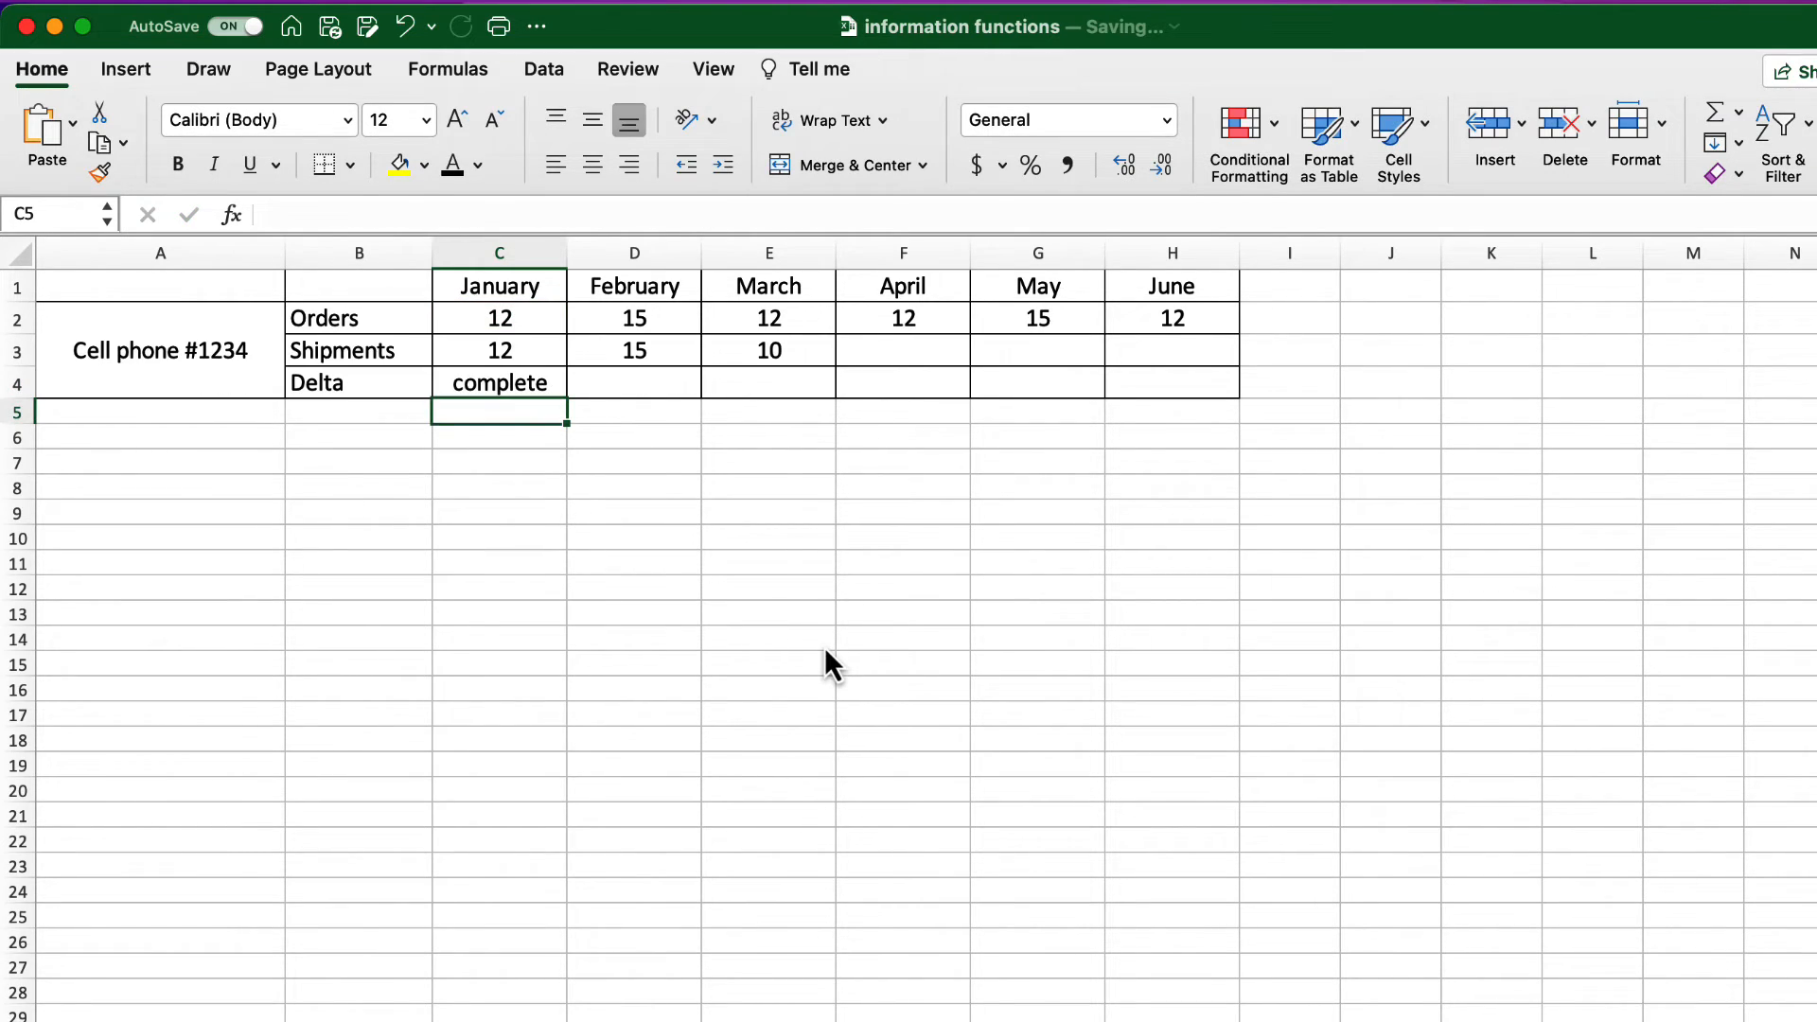
# Step: Fill the Delta formula from C4 across through H4 and check the copied formula in the June cell
pyautogui.click(555, 385)
pyautogui.moveTo(568, 398); pyautogui.dragTo(1183, 414)
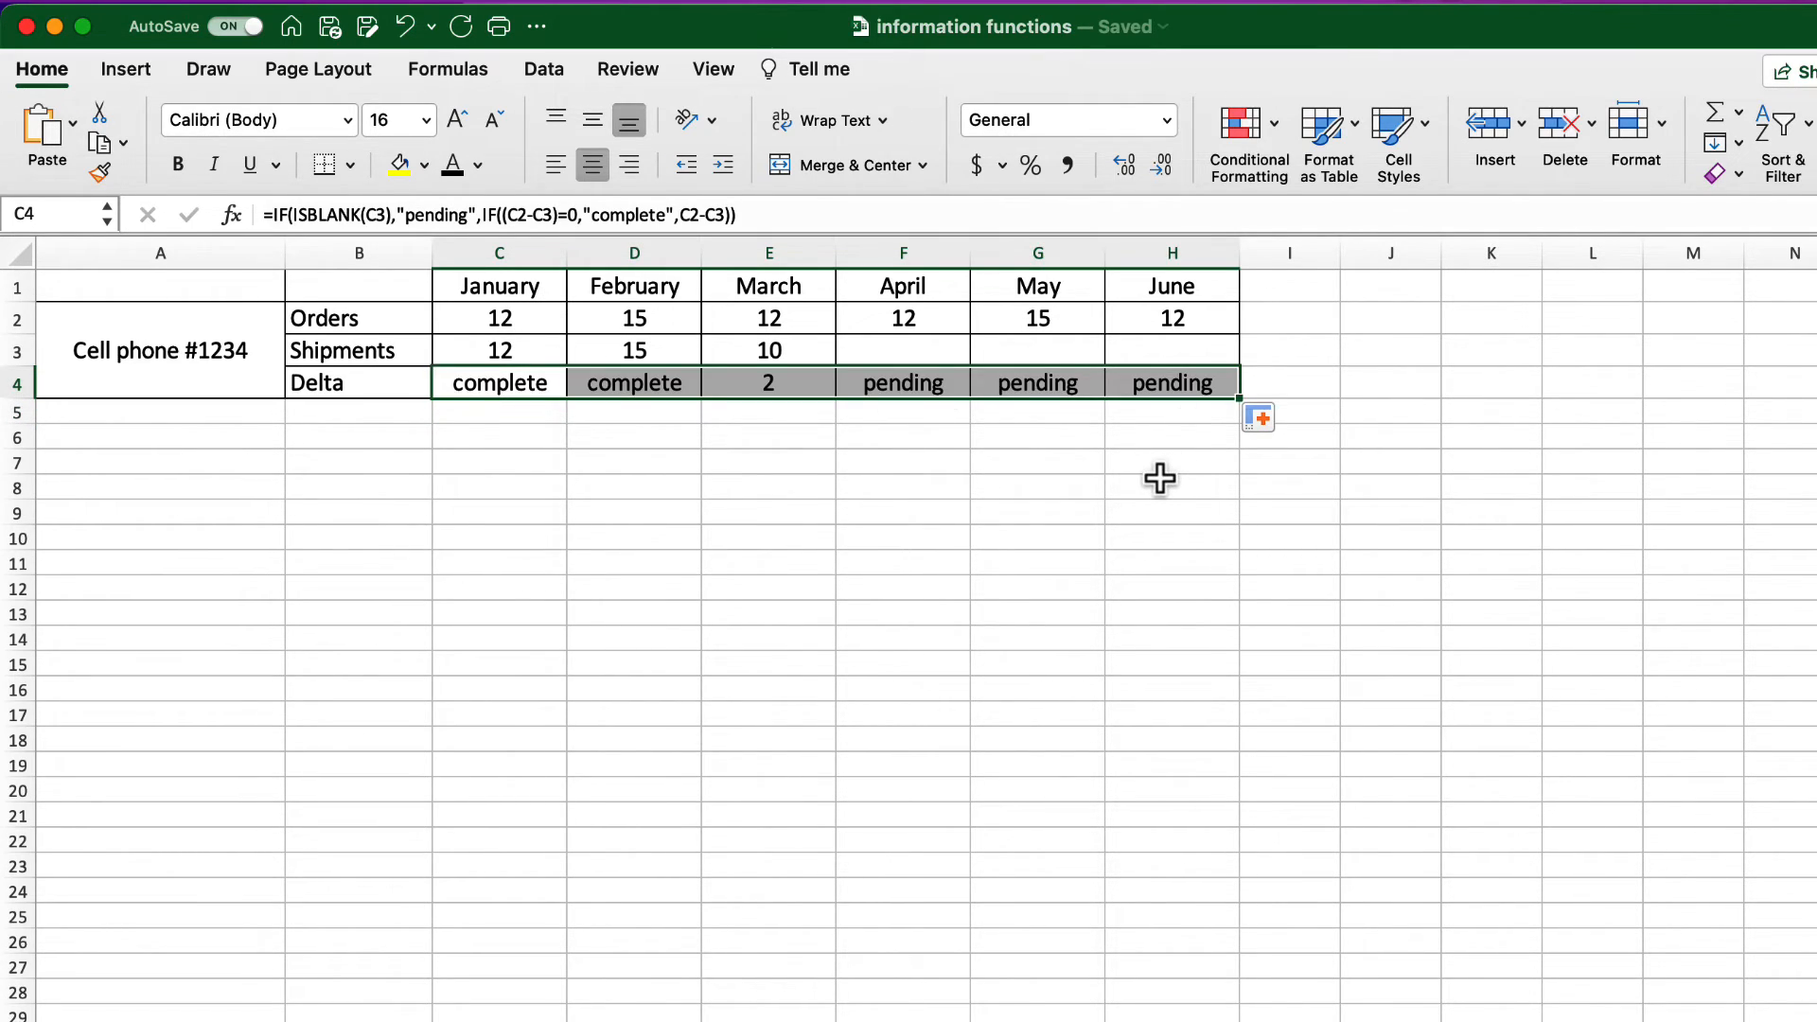
pyautogui.click(1160, 478)
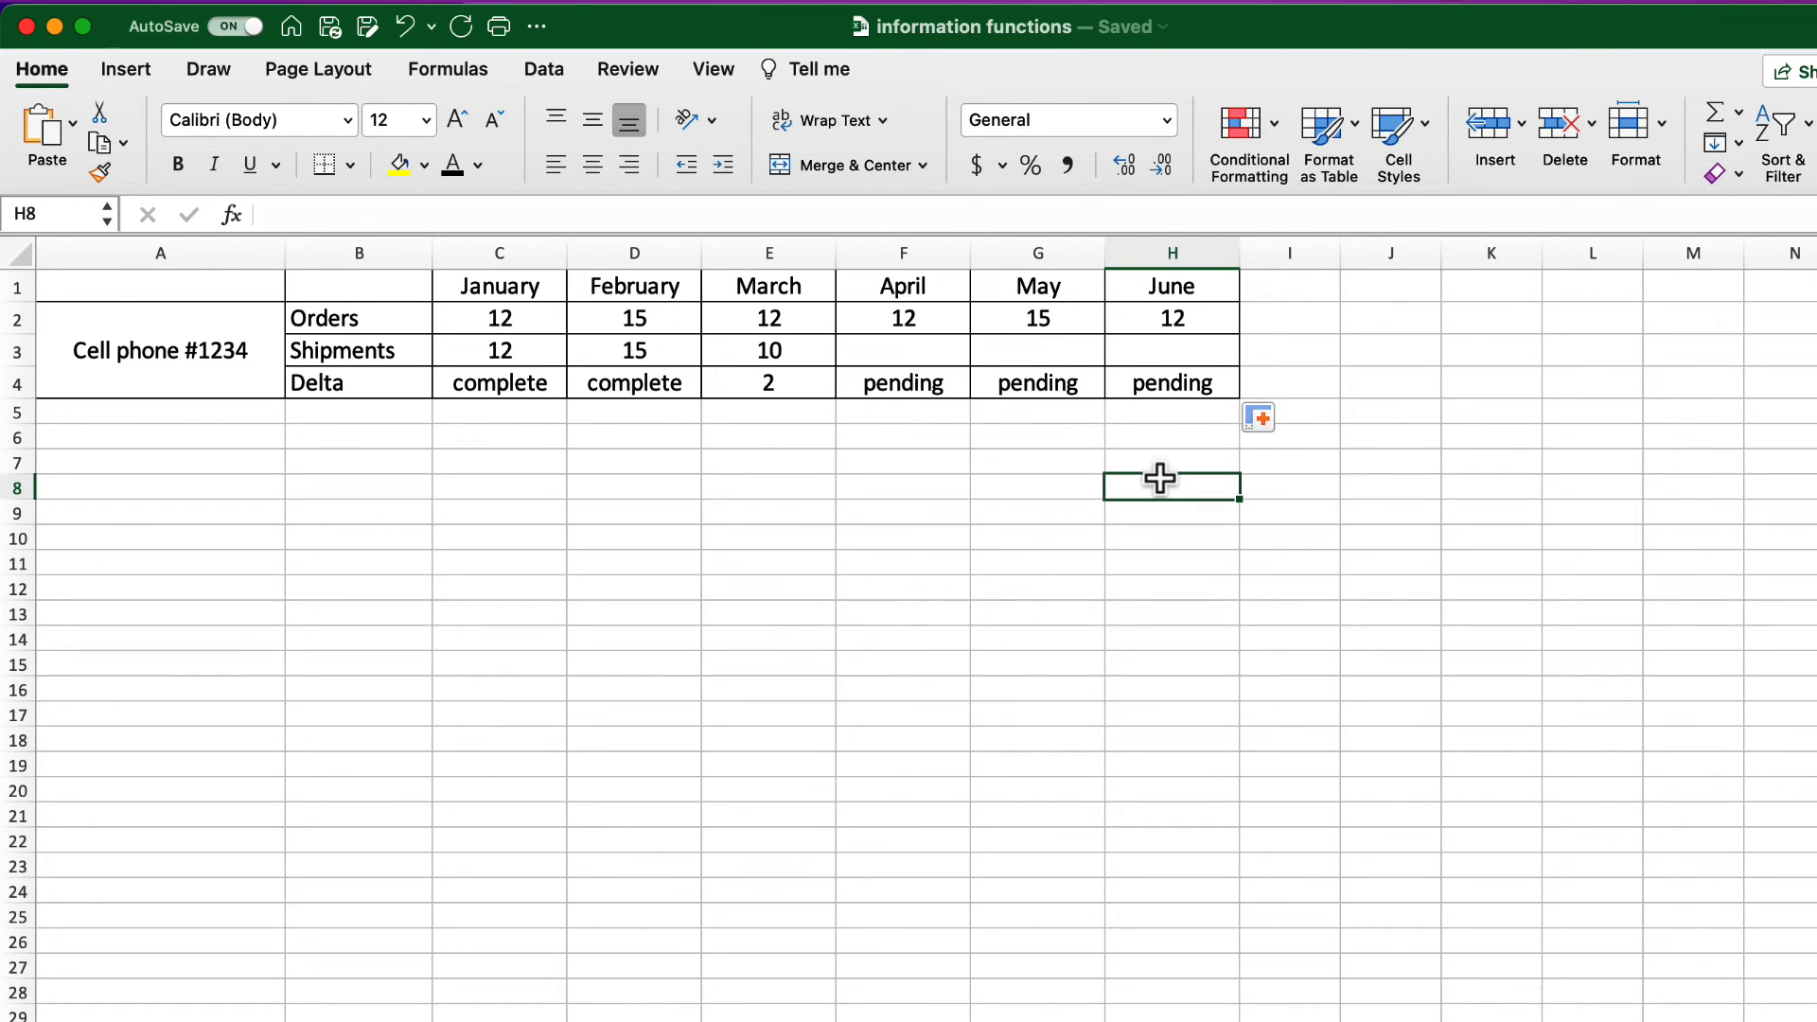
pyautogui.click(1151, 376)
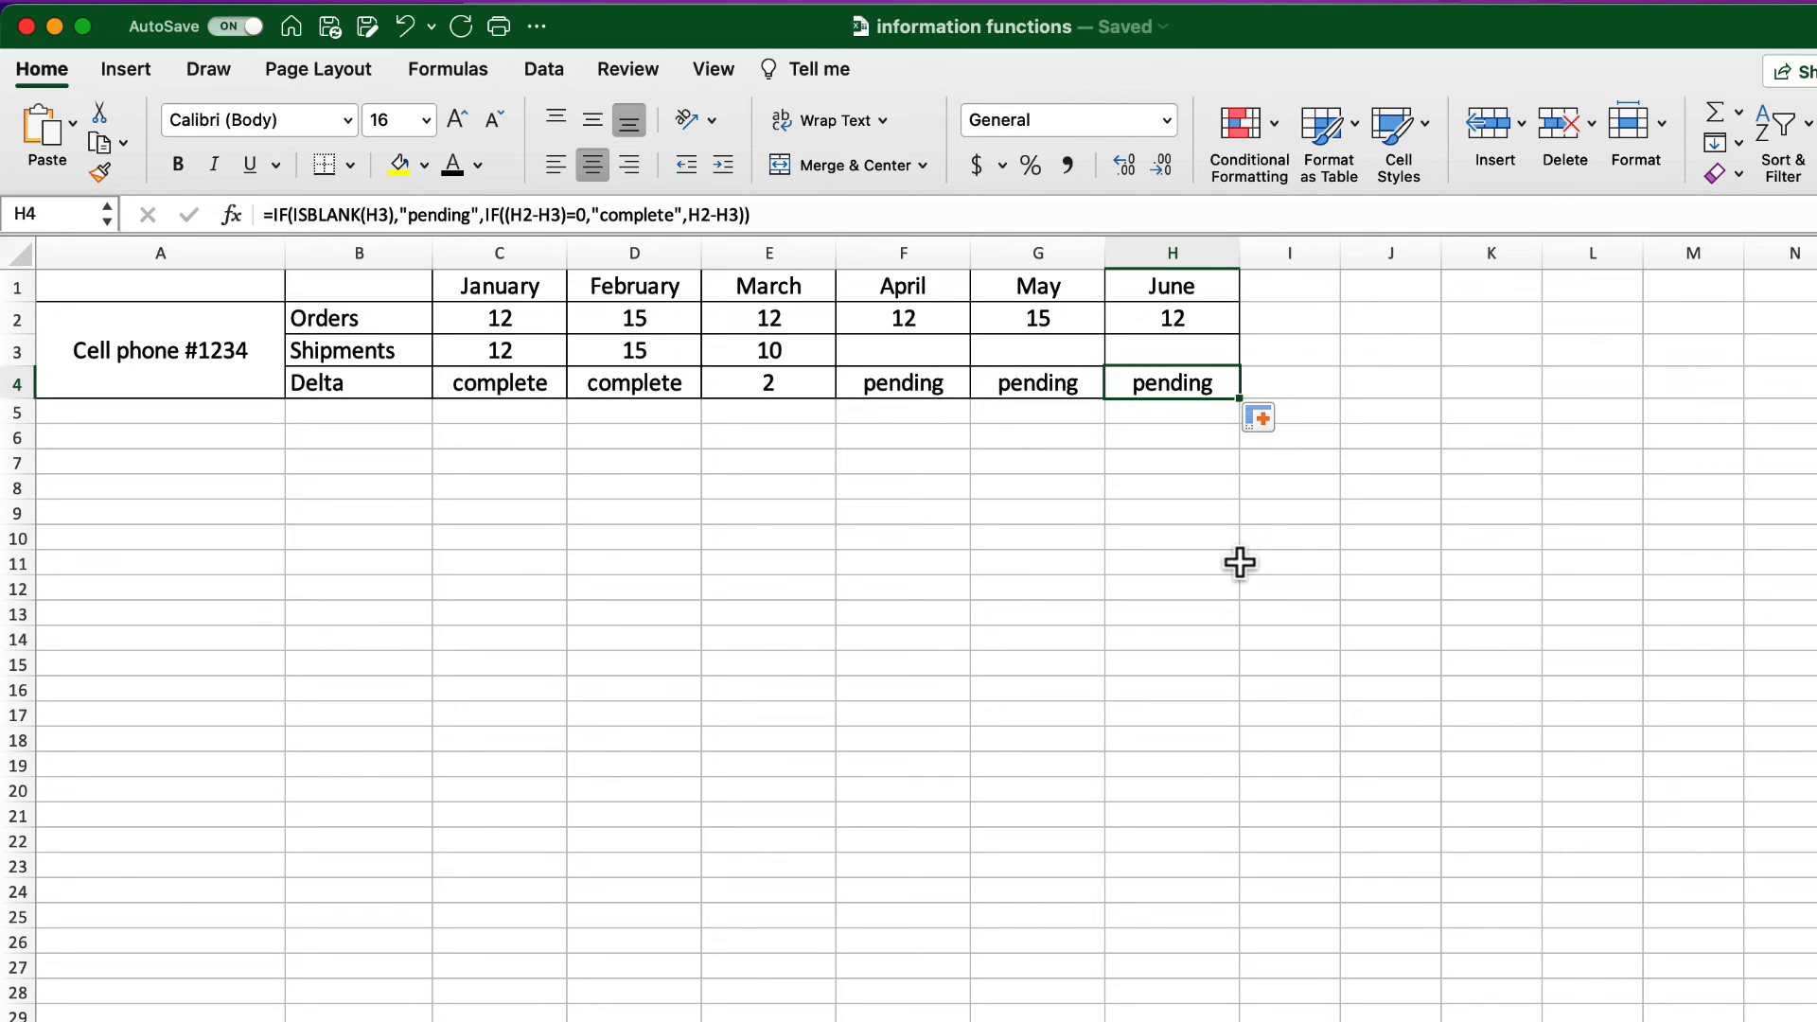